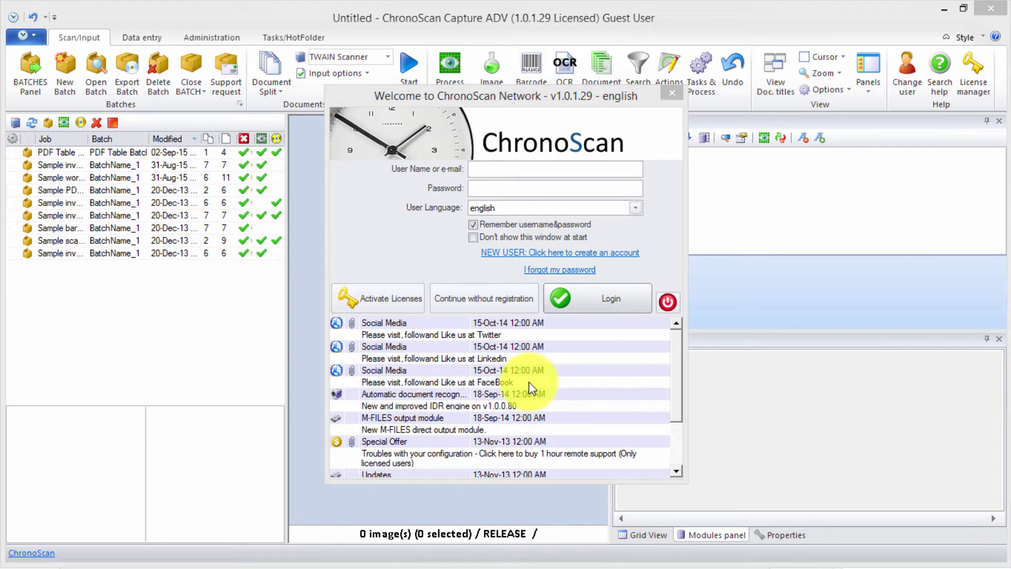
Switch to the Acrobat Reader window showing the 'Listado simple 1.pdf' invoice
{"action": "key", "text": "alt+Tab"}
{"action": "key", "text": "alt+Tab"}
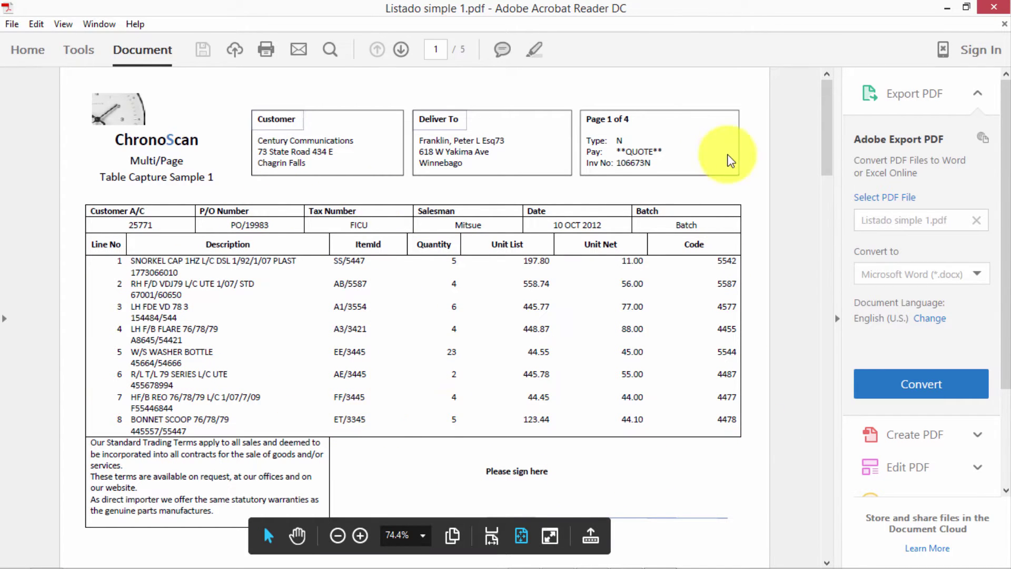
{"action": "left_click_drag", "start_coordinate": [826, 105], "coordinate": [823, 384]}
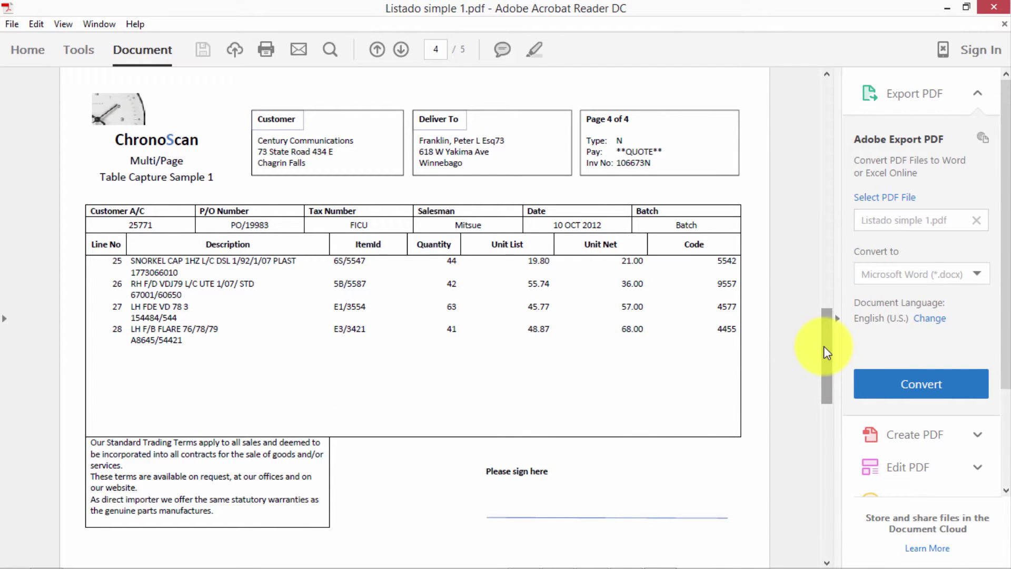
{"action": "left_click_drag", "start_coordinate": [823, 346], "coordinate": [828, 410]}
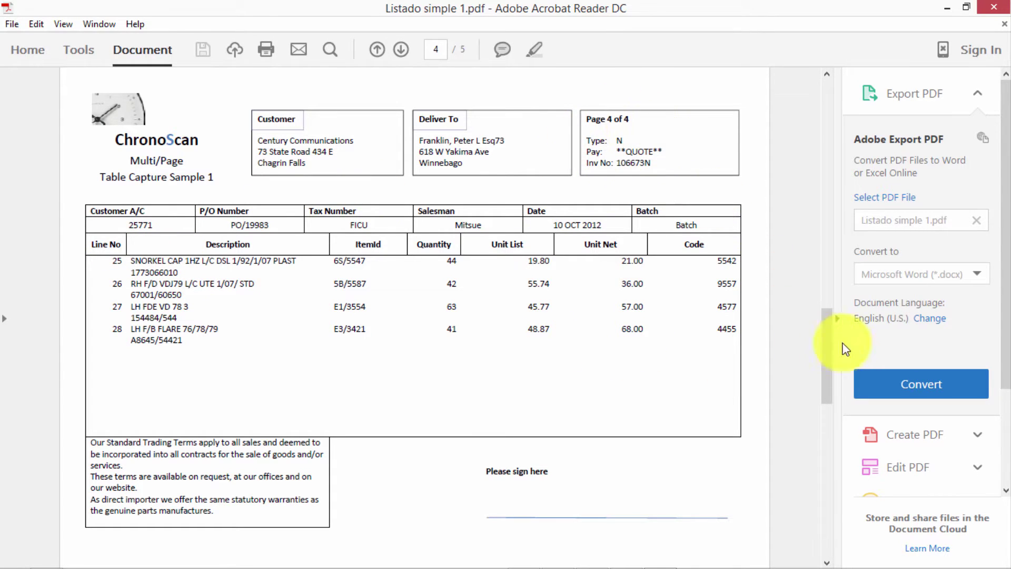
{"action": "left_click_drag", "start_coordinate": [825, 339], "coordinate": [828, 169]}
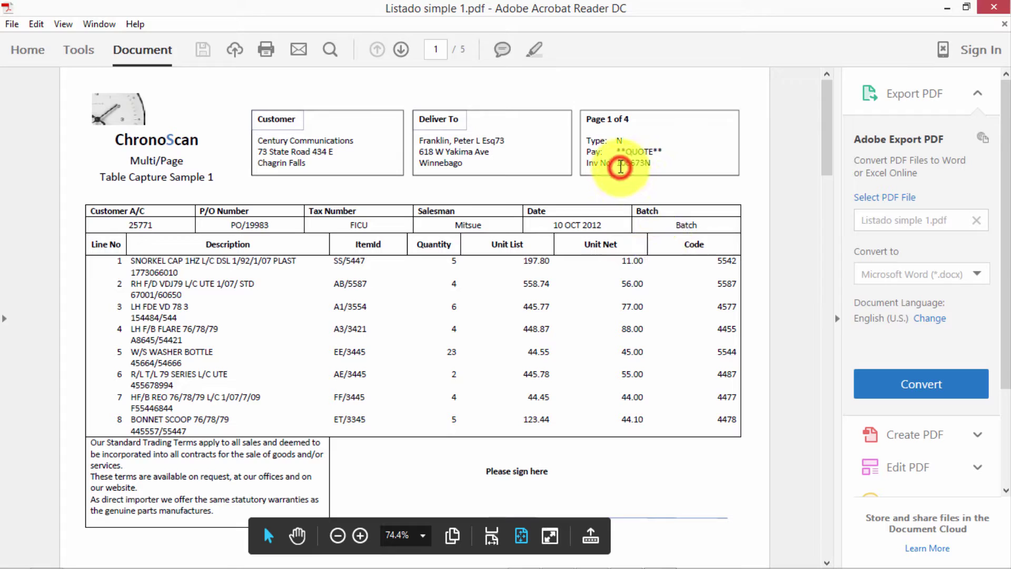
{"action": "left_click_drag", "start_coordinate": [620, 167], "coordinate": [658, 164]}
{"action": "left_click", "coordinate": [644, 162]}
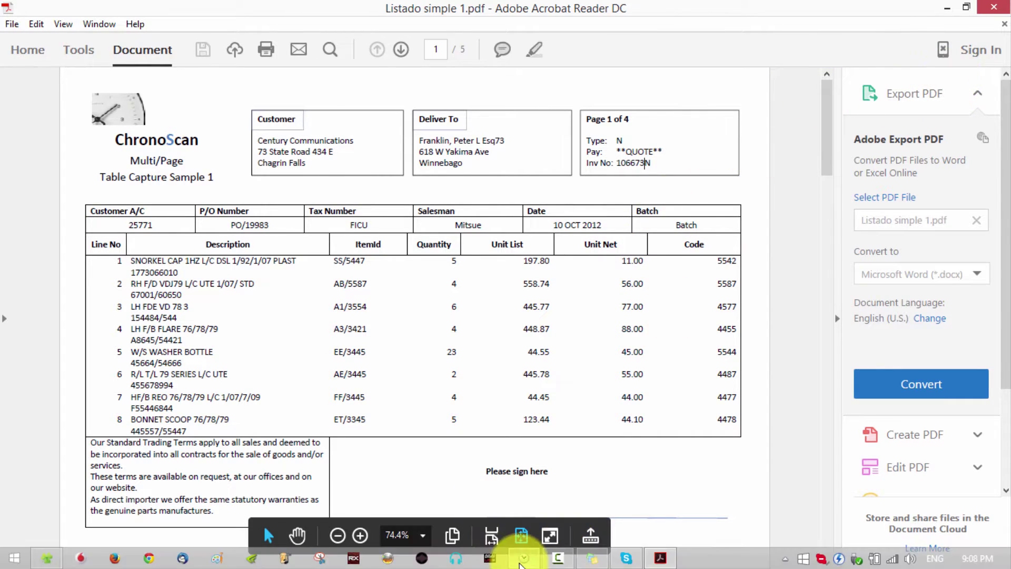
Continue without registration and start a new job type named PDF Table JOB in the Job Wizard
{"action": "left_click", "coordinate": [518, 545]}
{"action": "left_click", "coordinate": [474, 308]}
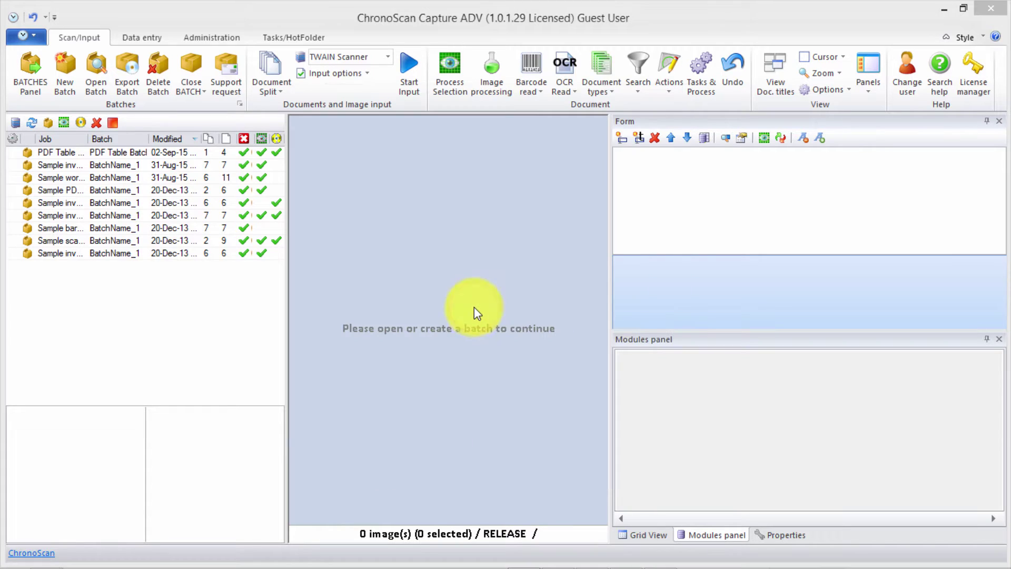
{"action": "left_click", "coordinate": [66, 77]}
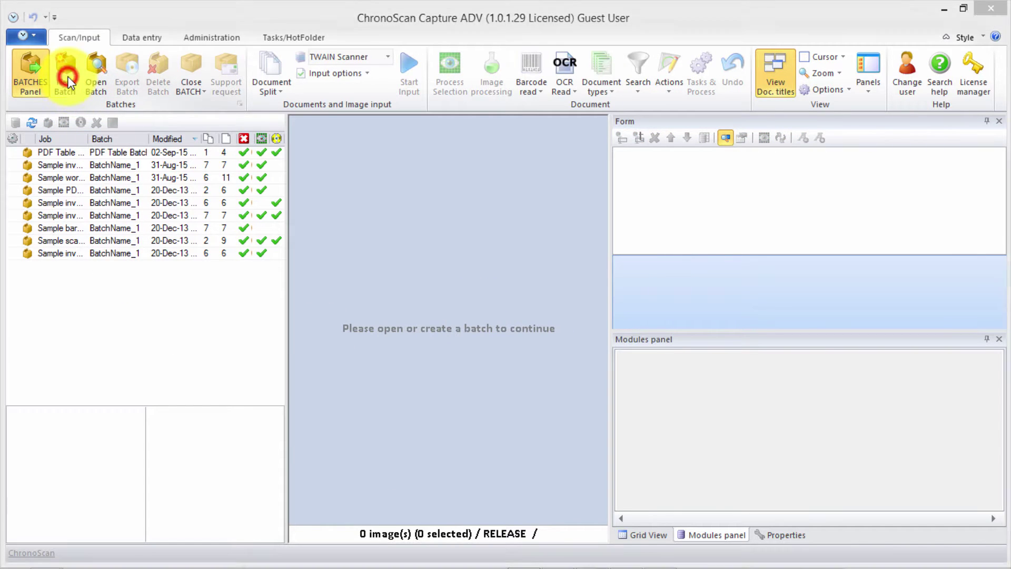
{"action": "left_click", "coordinate": [354, 451]}
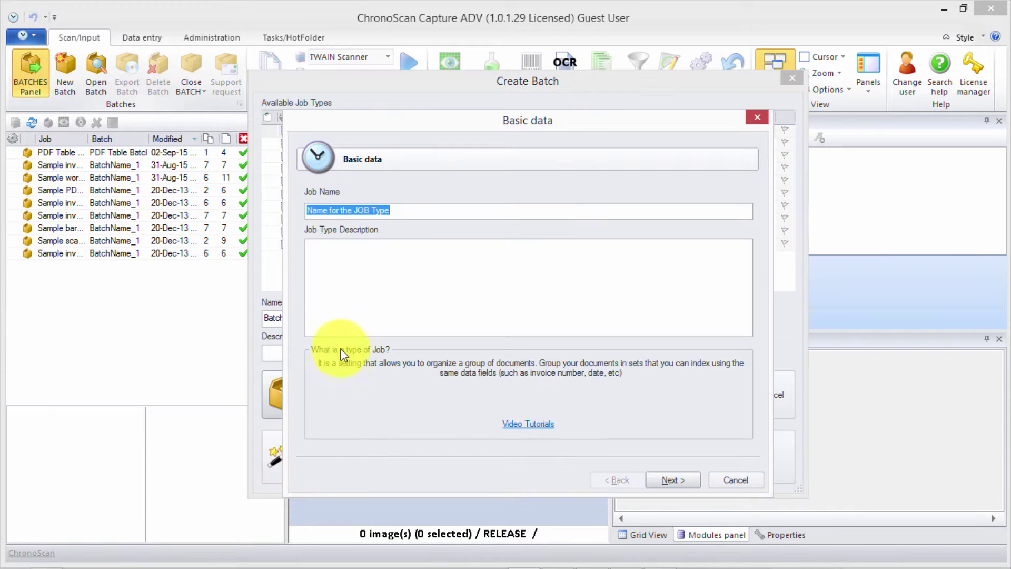
{"action": "left_click", "coordinate": [413, 212]}
{"action": "double_click", "coordinate": [413, 211]}
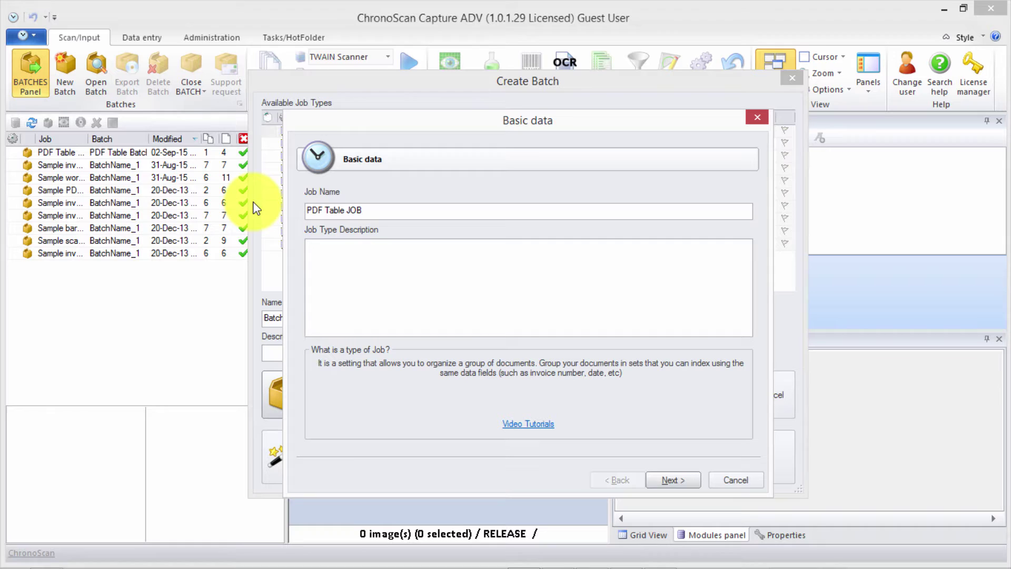
Turn off Intelli-Tag and barcode reading, and choose multi-image documents split manually
{"action": "left_click", "coordinate": [676, 481]}
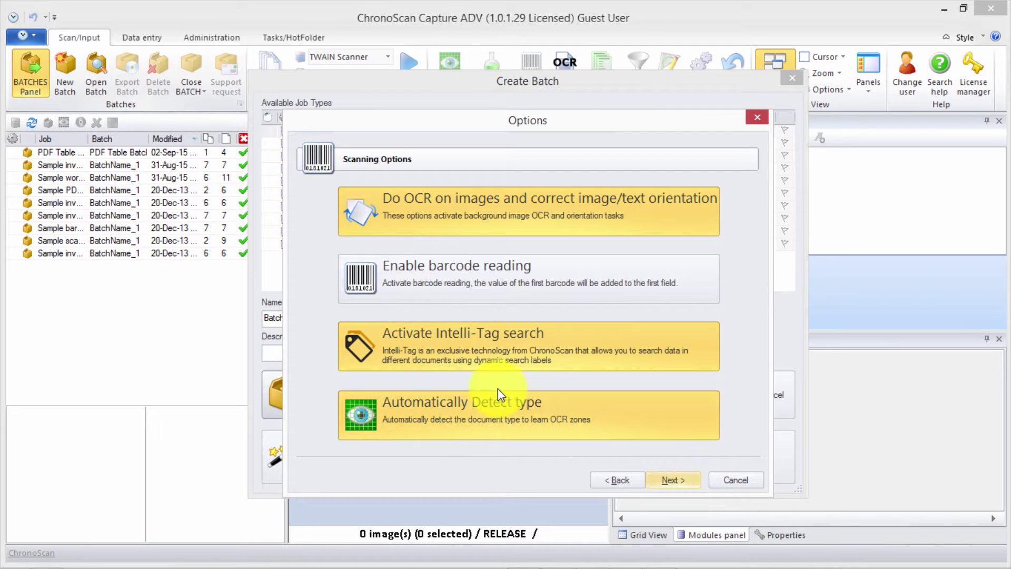
{"action": "left_click", "coordinate": [453, 338]}
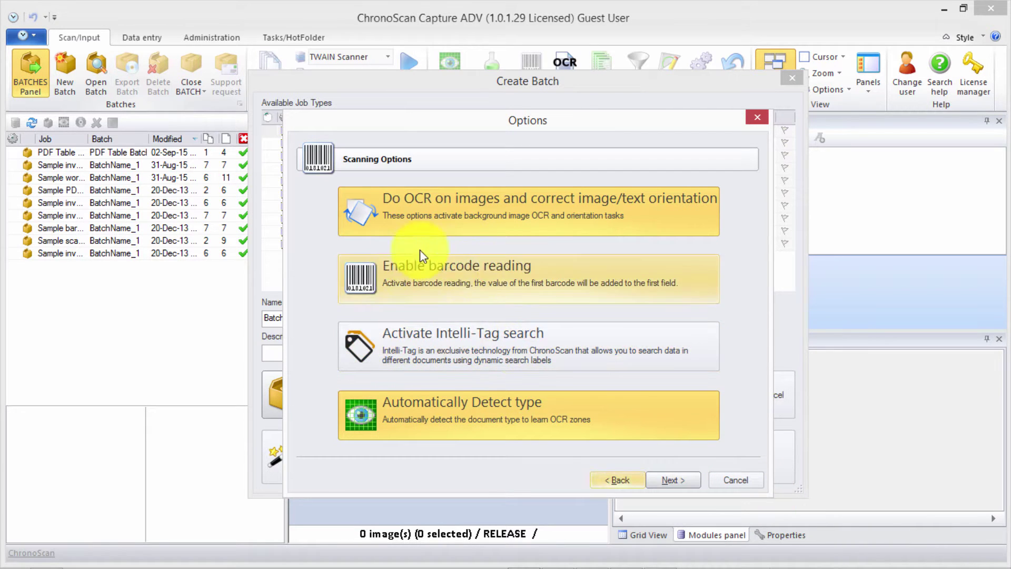
{"action": "left_click", "coordinate": [457, 294]}
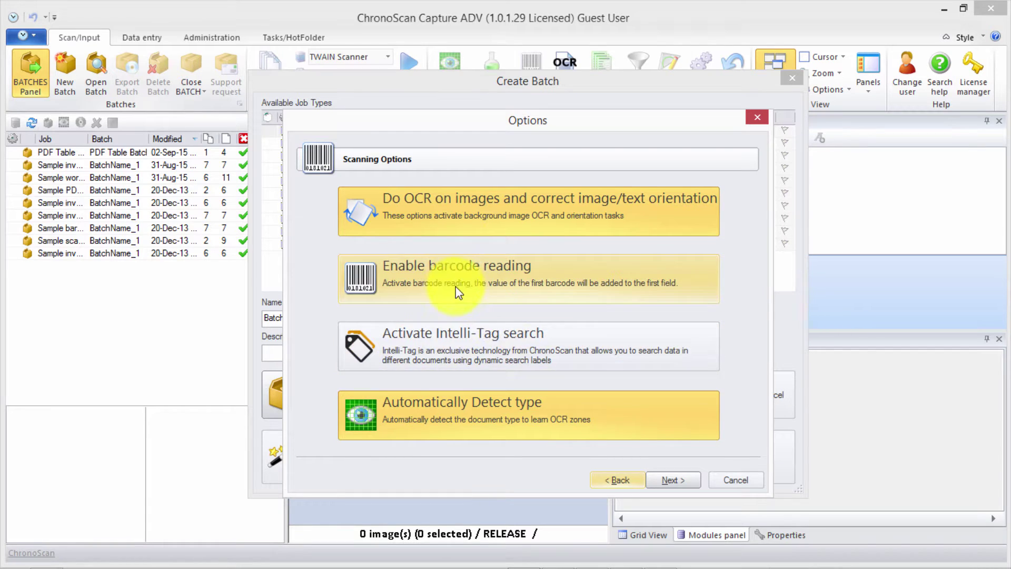
{"action": "left_click", "coordinate": [676, 480]}
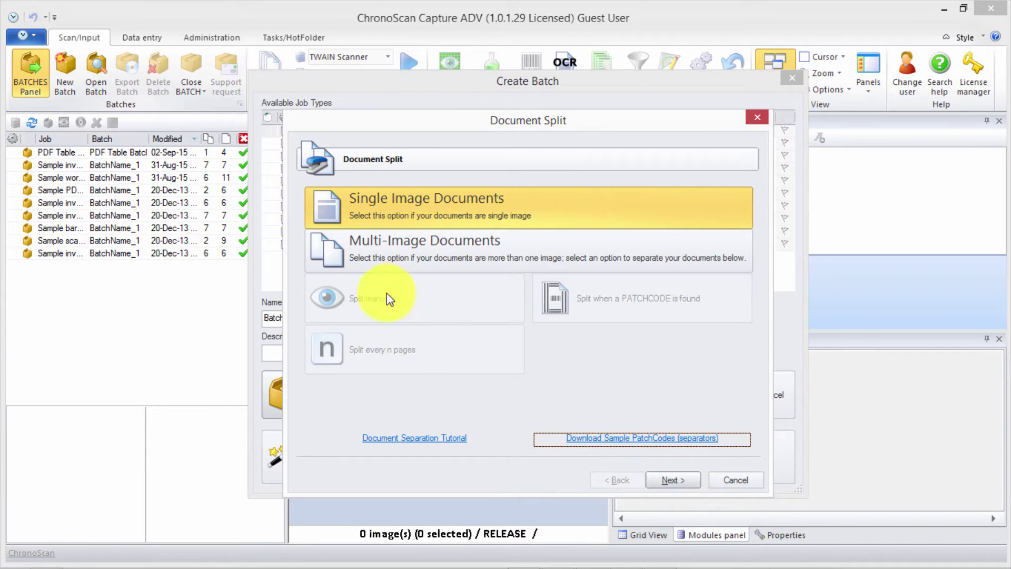
{"action": "left_click", "coordinate": [383, 252]}
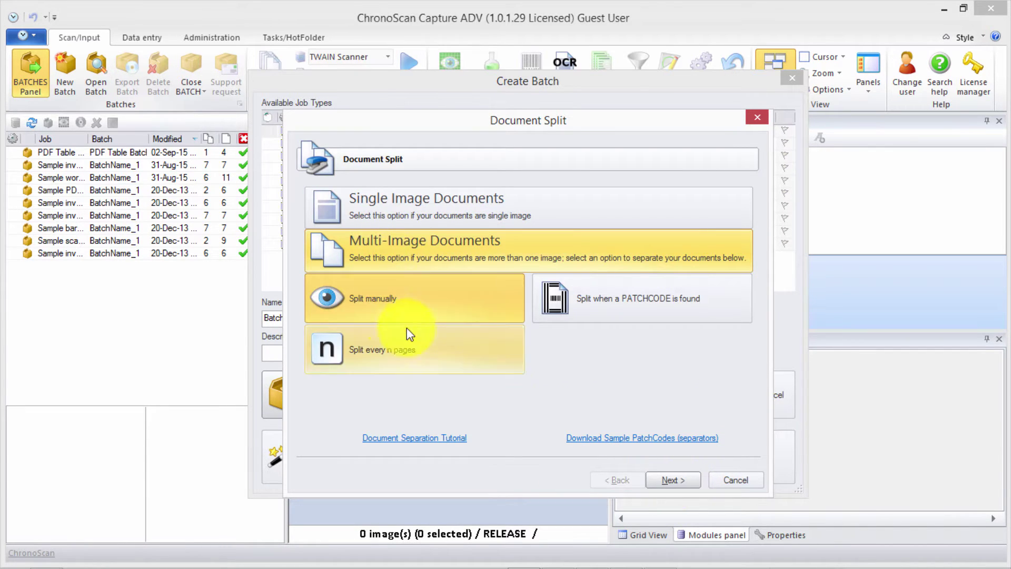
{"action": "left_click", "coordinate": [390, 311]}
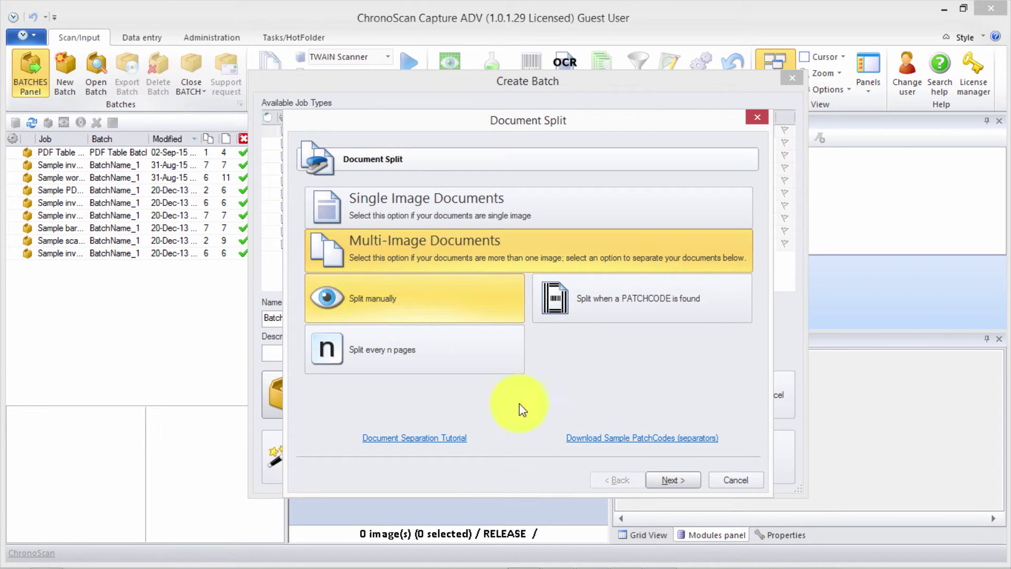
{"action": "left_click", "coordinate": [674, 481]}
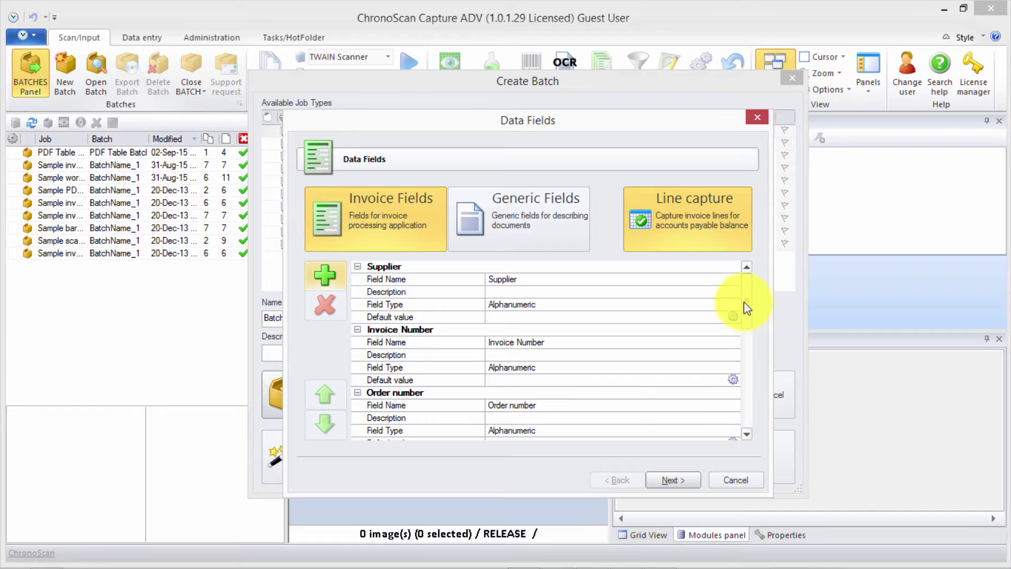
Delete Supplier, Order number, Invoice Date, Invoice Total and the other data fields, keeping only Invoice Number
{"action": "left_click_drag", "start_coordinate": [743, 302], "coordinate": [735, 278]}
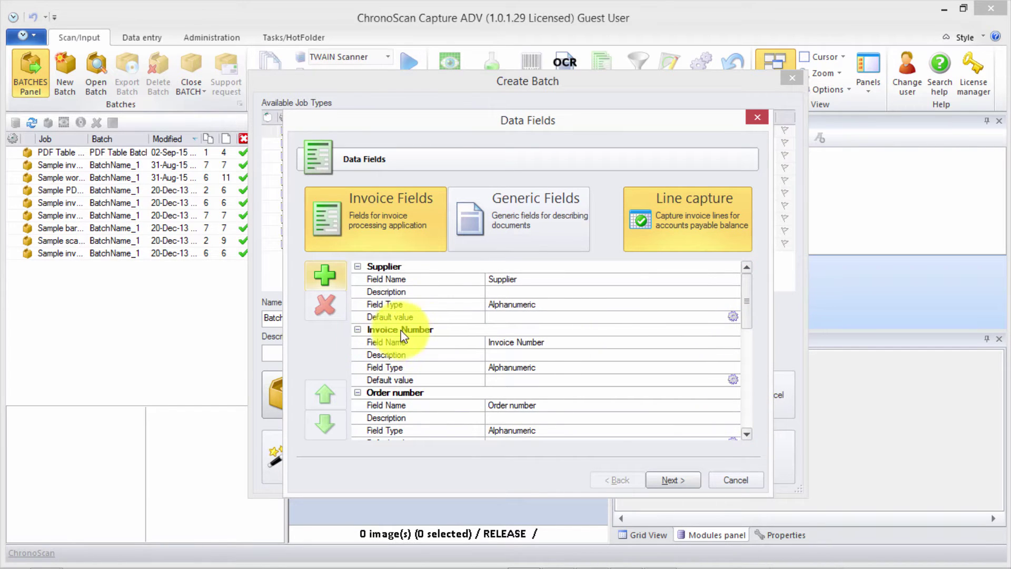
{"action": "left_click", "coordinate": [383, 267]}
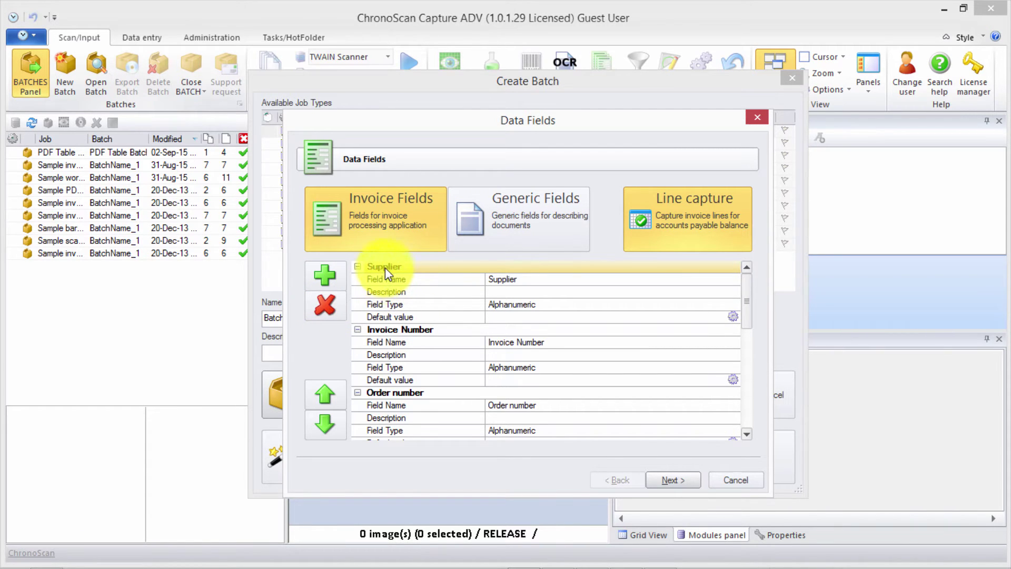
{"action": "left_click", "coordinate": [326, 307]}
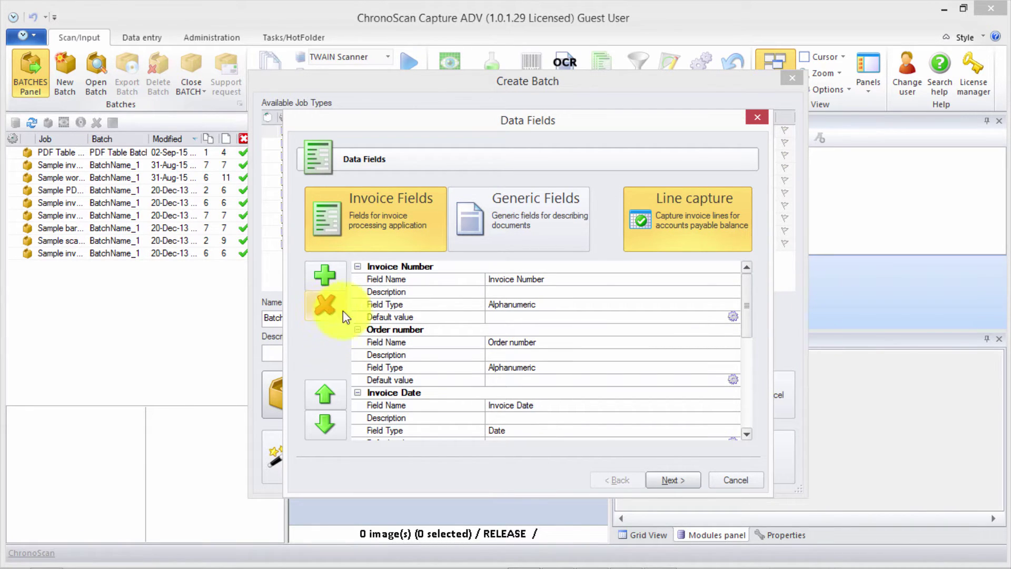
{"action": "left_click", "coordinate": [394, 330]}
{"action": "left_click", "coordinate": [325, 306]}
{"action": "left_click", "coordinate": [393, 330]}
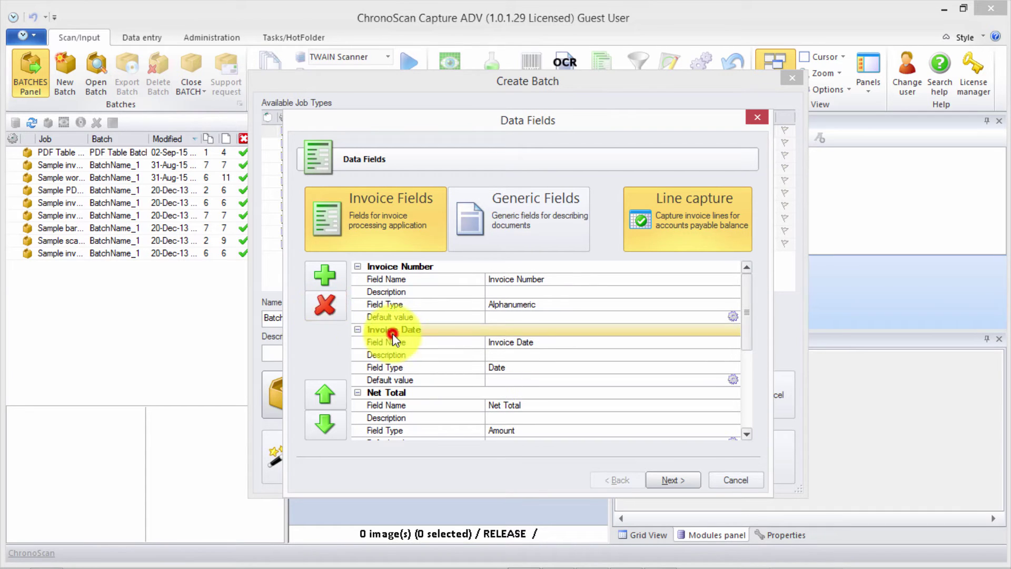
{"action": "left_click", "coordinate": [320, 314]}
{"action": "left_click", "coordinate": [369, 330]}
{"action": "left_click", "coordinate": [325, 306]}
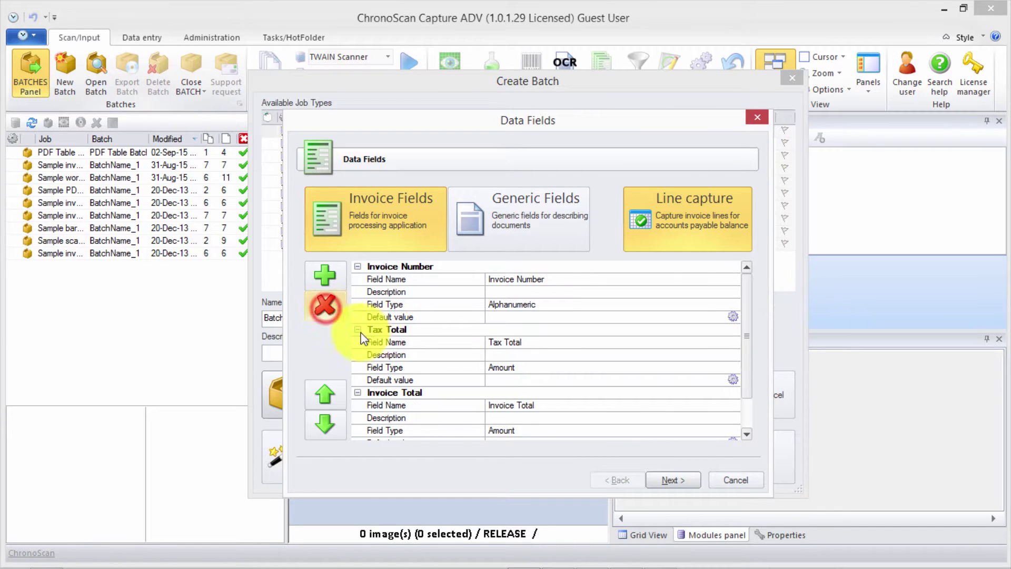
{"action": "left_click", "coordinate": [373, 330]}
{"action": "left_click", "coordinate": [325, 305]}
{"action": "left_click", "coordinate": [372, 330]}
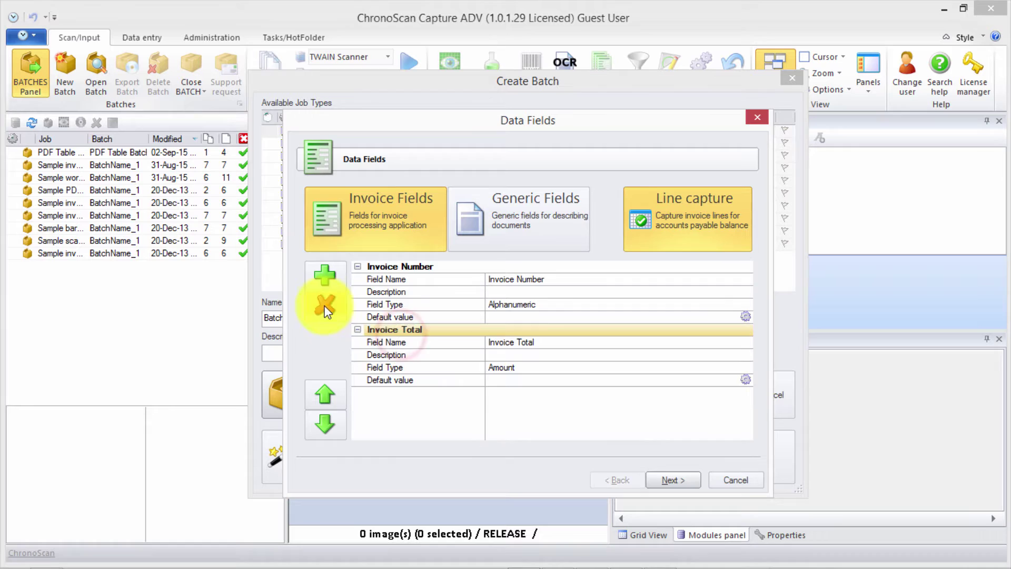
{"action": "left_click", "coordinate": [324, 305]}
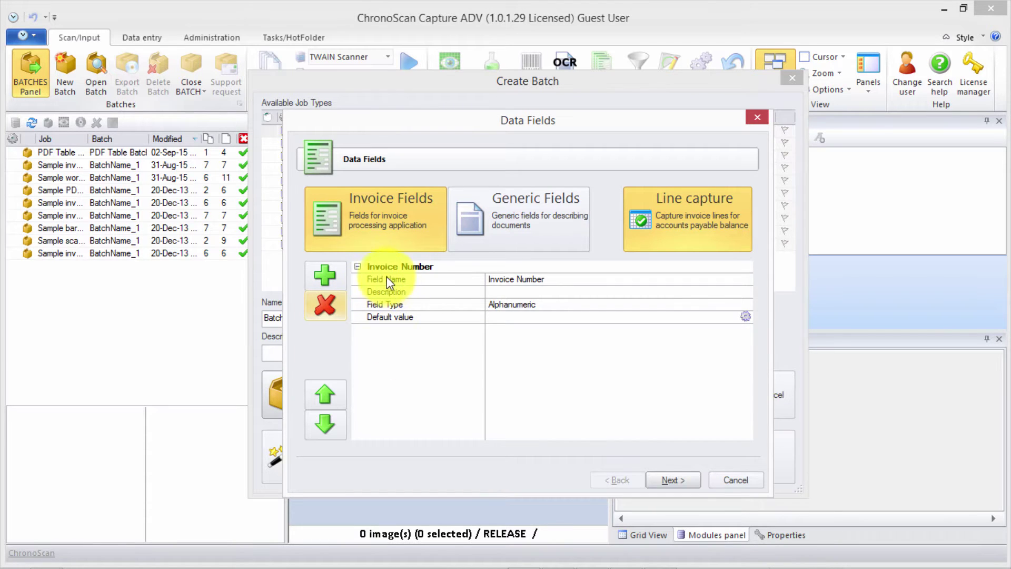
Keep Disk output with PDF File and finish creating the job type
{"action": "left_click", "coordinate": [669, 482]}
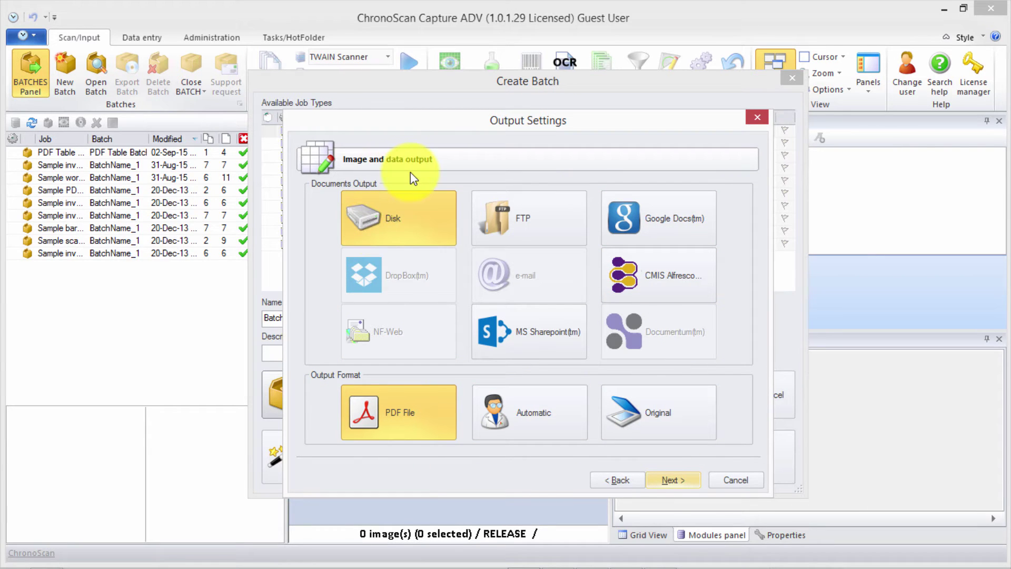
{"action": "left_click", "coordinate": [664, 481]}
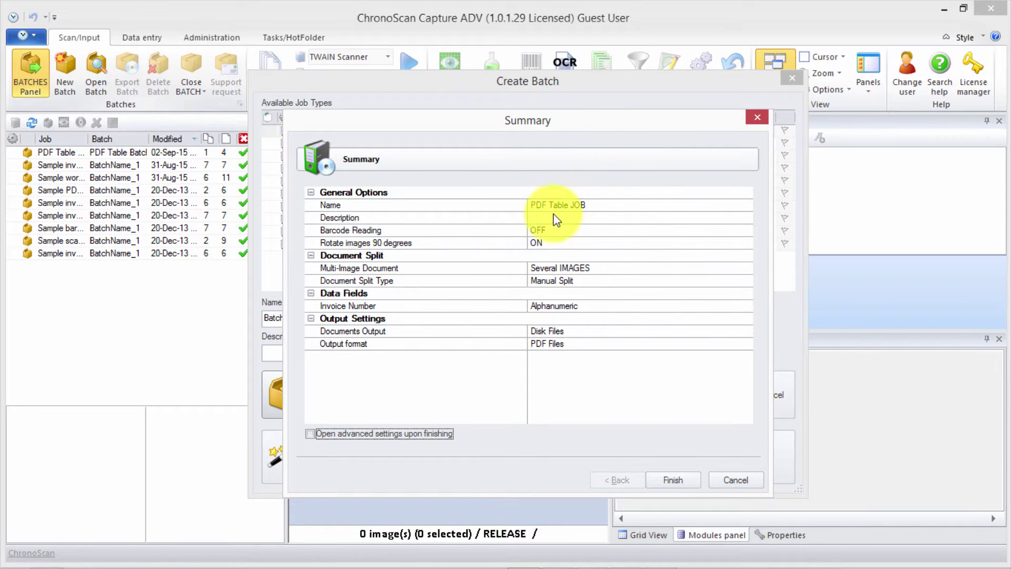
{"action": "left_click", "coordinate": [672, 479]}
Create the PDF Table BATCH 1 batch and add 'Listado simple 1.pdf' to it
{"action": "left_click", "coordinate": [333, 318]}
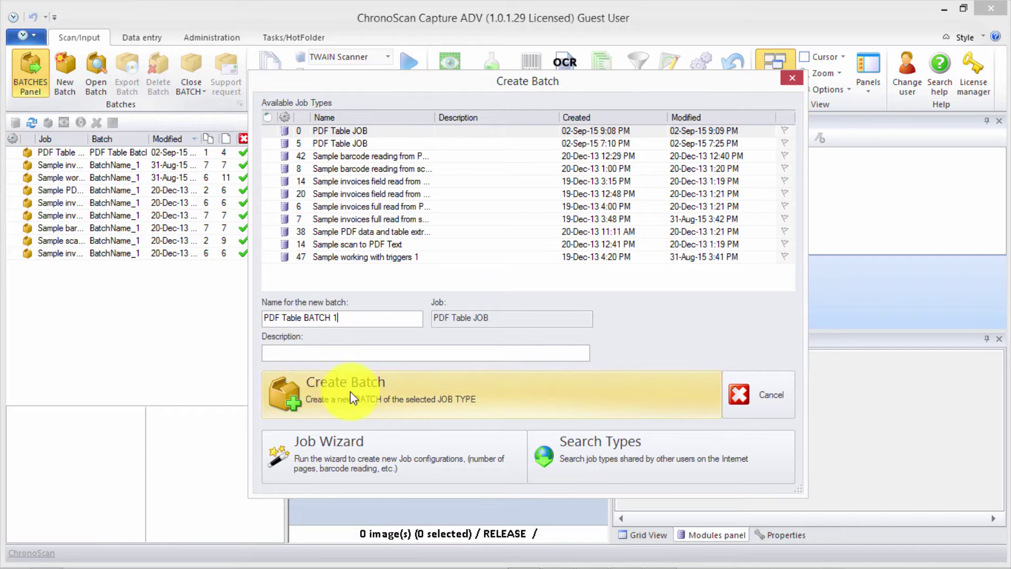
{"action": "left_click", "coordinate": [330, 389]}
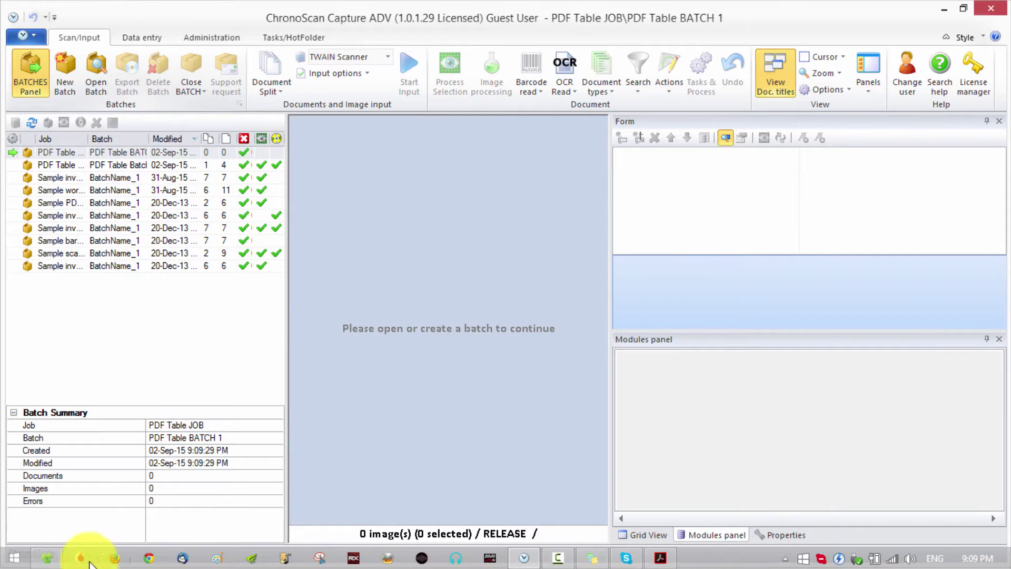
{"action": "left_click", "coordinate": [47, 556]}
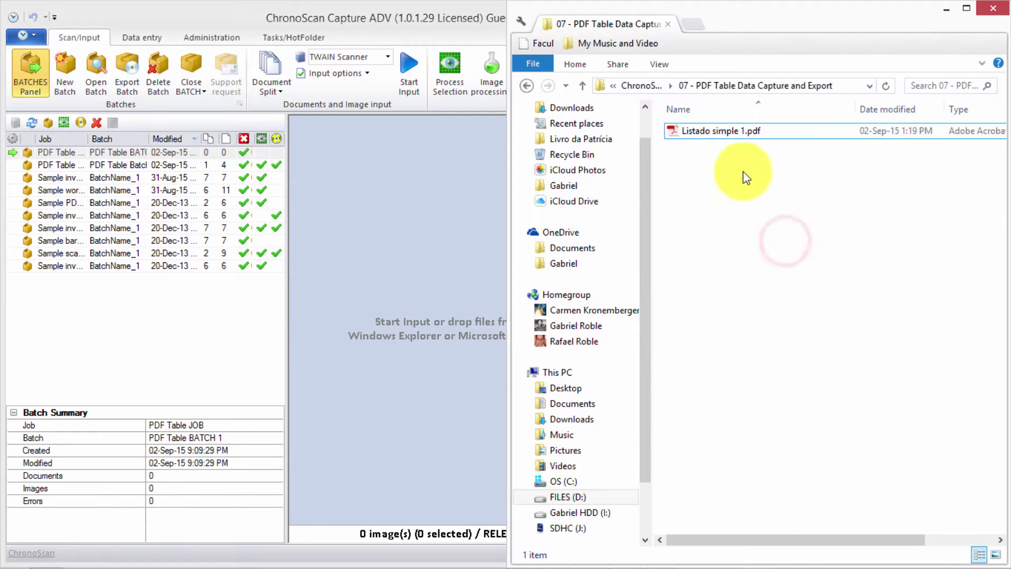
{"action": "left_click", "coordinate": [730, 136]}
{"action": "left_click_drag", "start_coordinate": [730, 136], "coordinate": [400, 249]}
{"action": "left_click", "coordinate": [527, 328]}
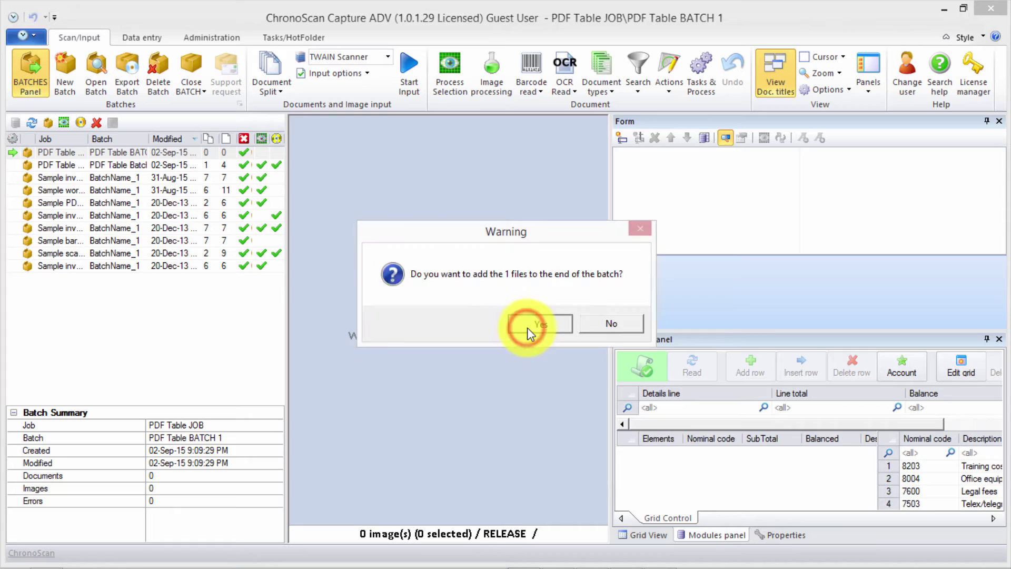
Import the PDF pages as colour images at resolution 300 with text extraction kept on
{"action": "left_click", "coordinate": [365, 234]}
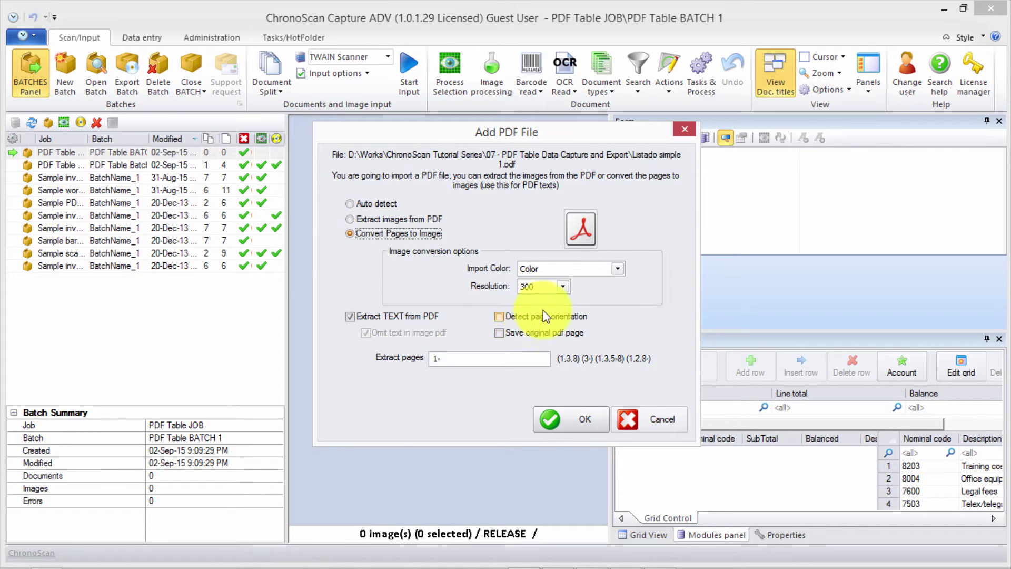
{"action": "left_click", "coordinate": [562, 287]}
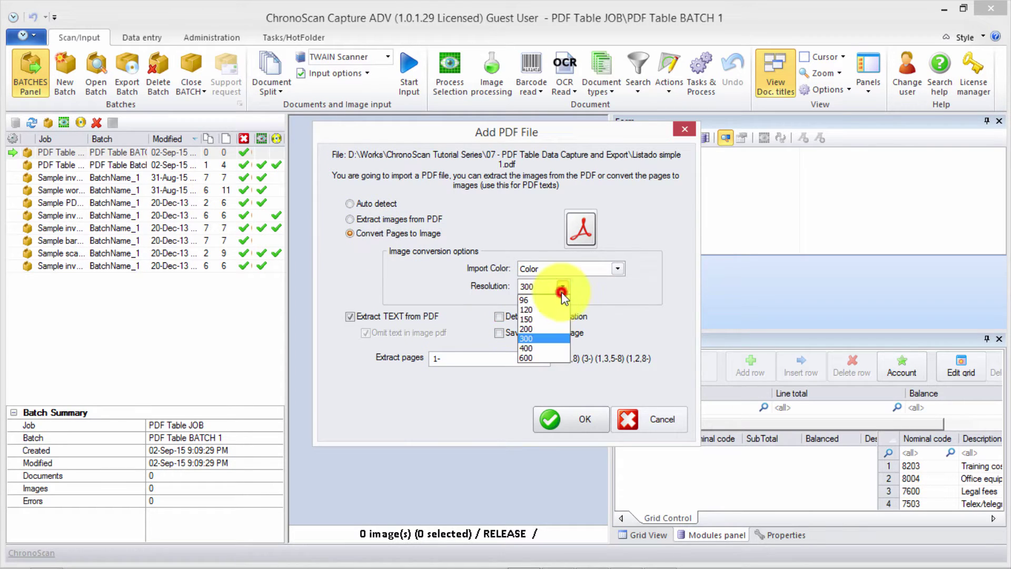
{"action": "left_click", "coordinate": [530, 340]}
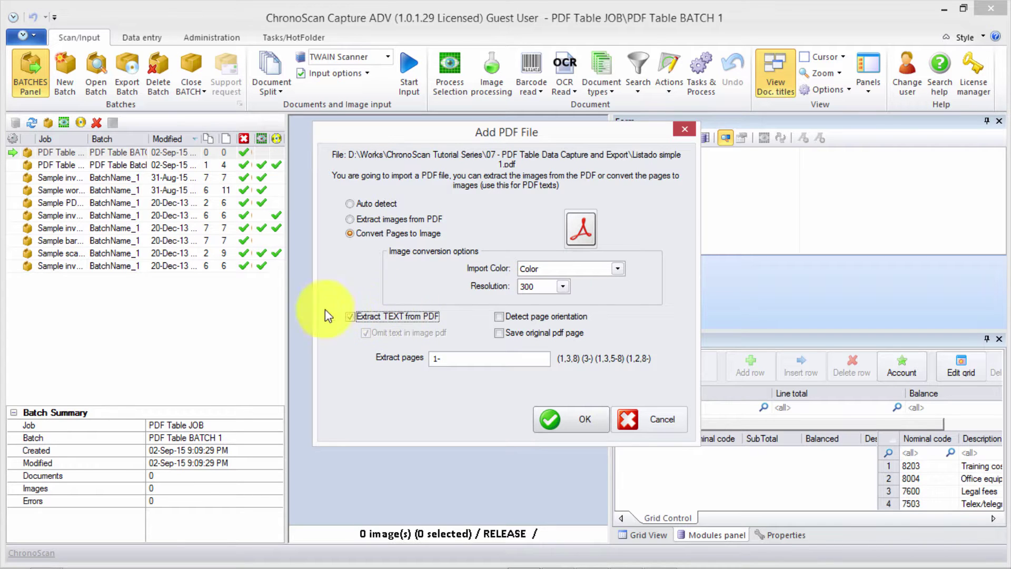
{"action": "left_click", "coordinate": [573, 425]}
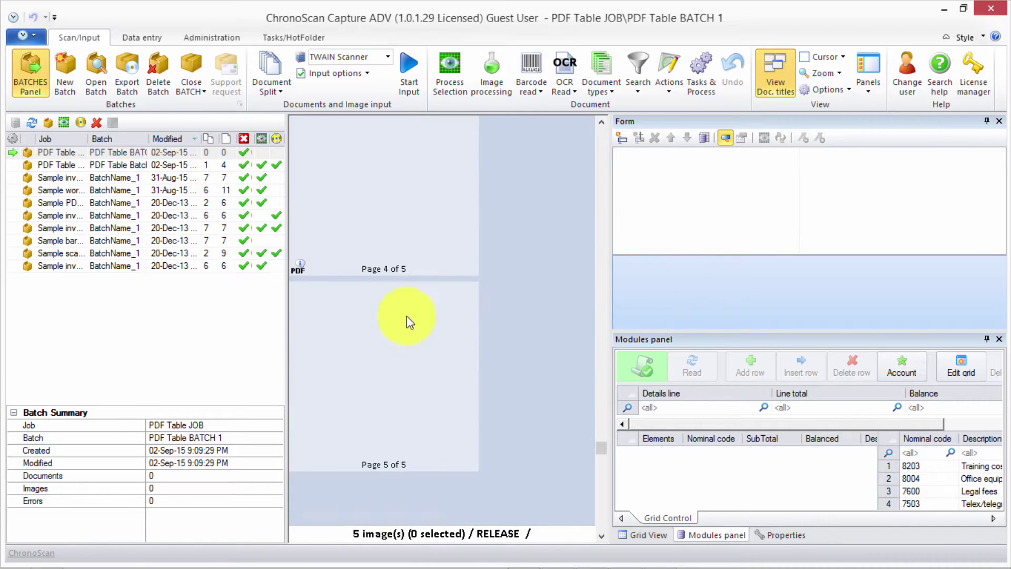
Delete the blank Page 5 thumbnail so Document 1 keeps four pages
{"action": "left_click_drag", "start_coordinate": [602, 464], "coordinate": [599, 147]}
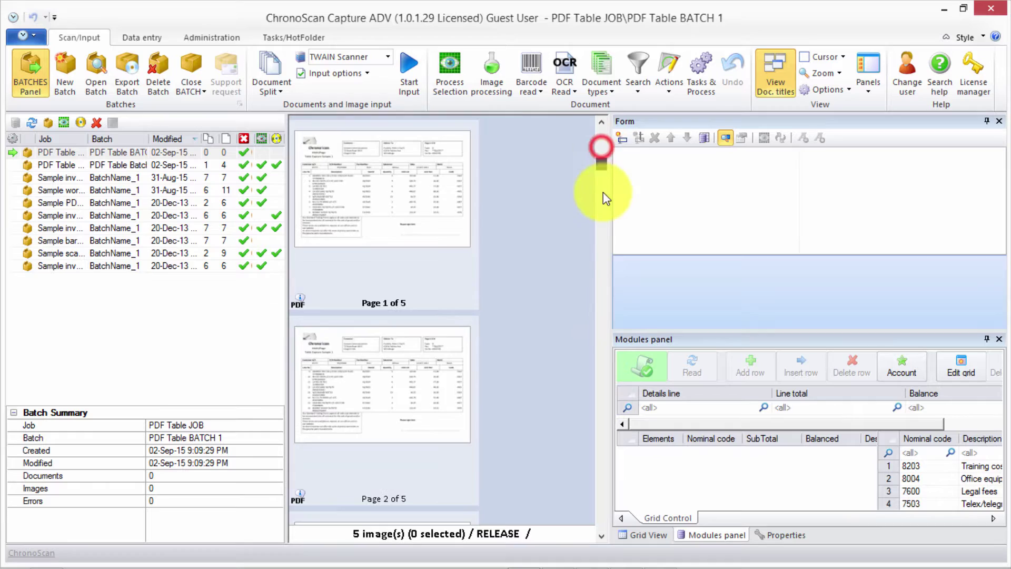
{"action": "left_click", "coordinate": [599, 310]}
{"action": "left_click_drag", "start_coordinate": [605, 332], "coordinate": [597, 436]}
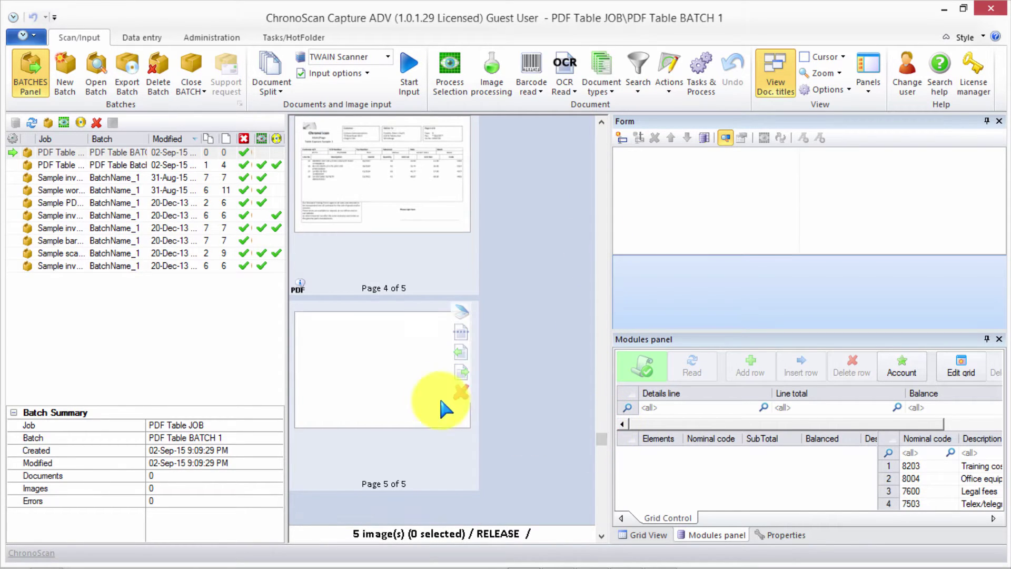
{"action": "left_click", "coordinate": [384, 359]}
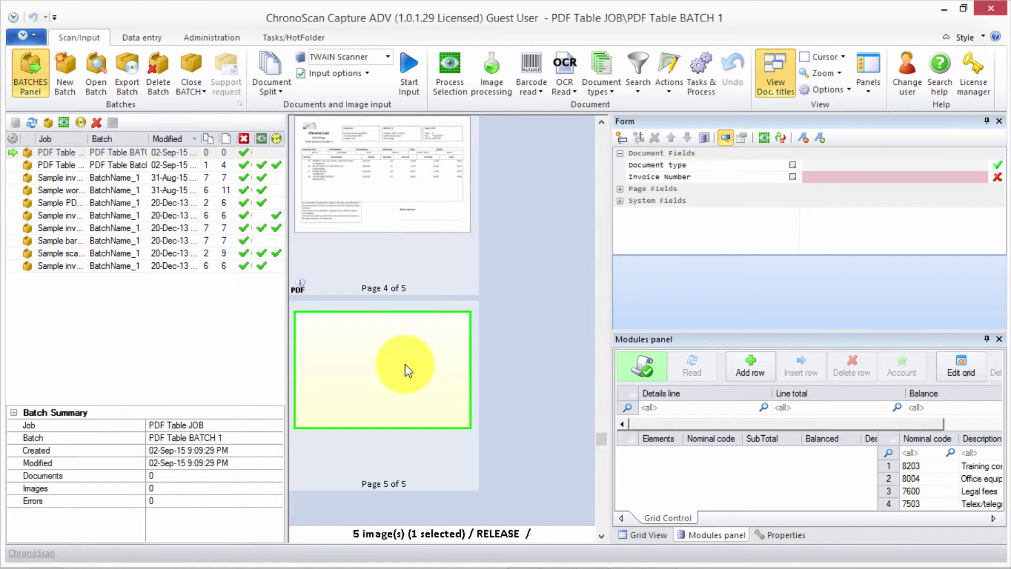
{"action": "mouse_move", "coordinate": [293, 323]}
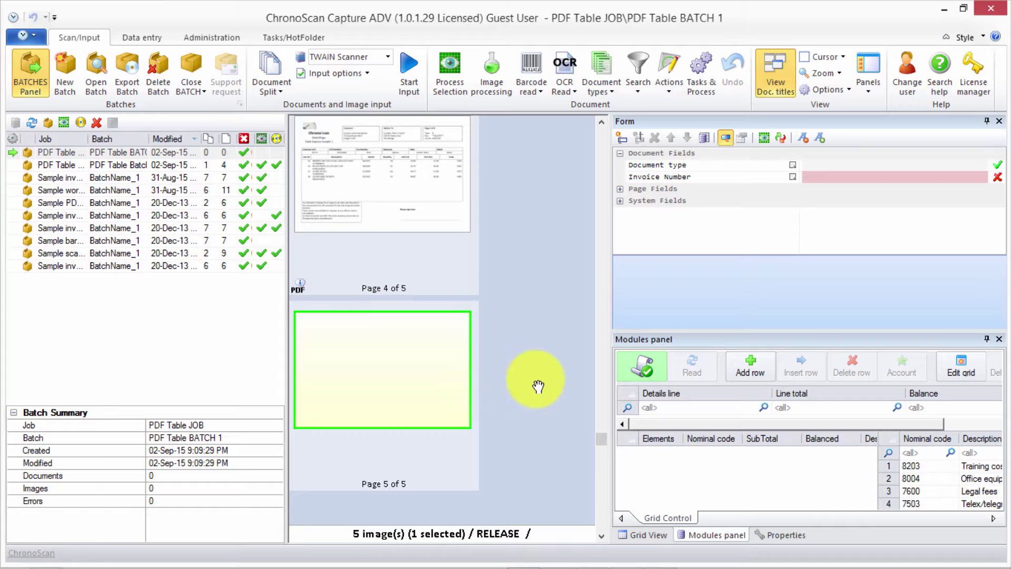
{"action": "mouse_move", "coordinate": [389, 345]}
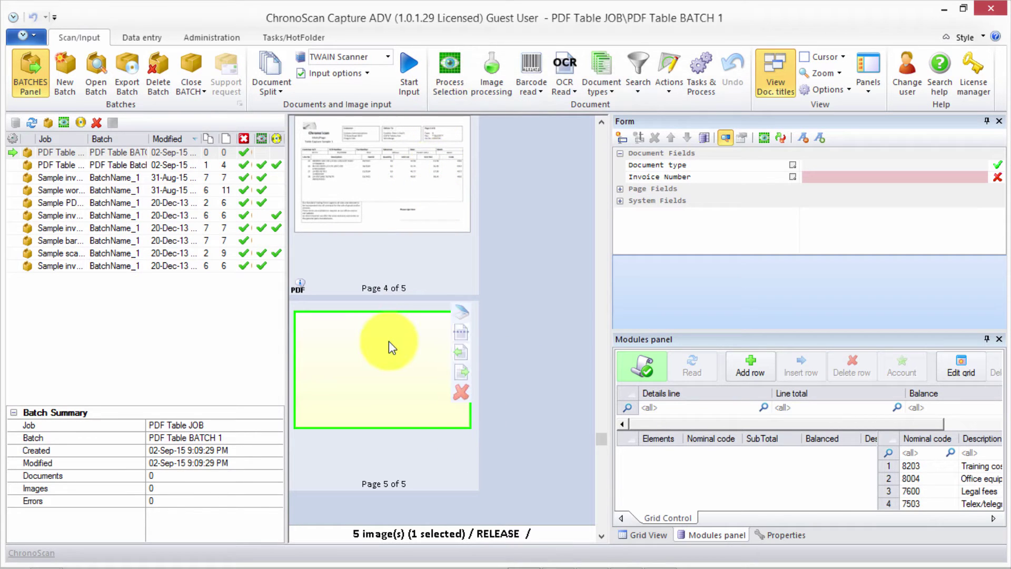
{"action": "left_click", "coordinate": [370, 176]}
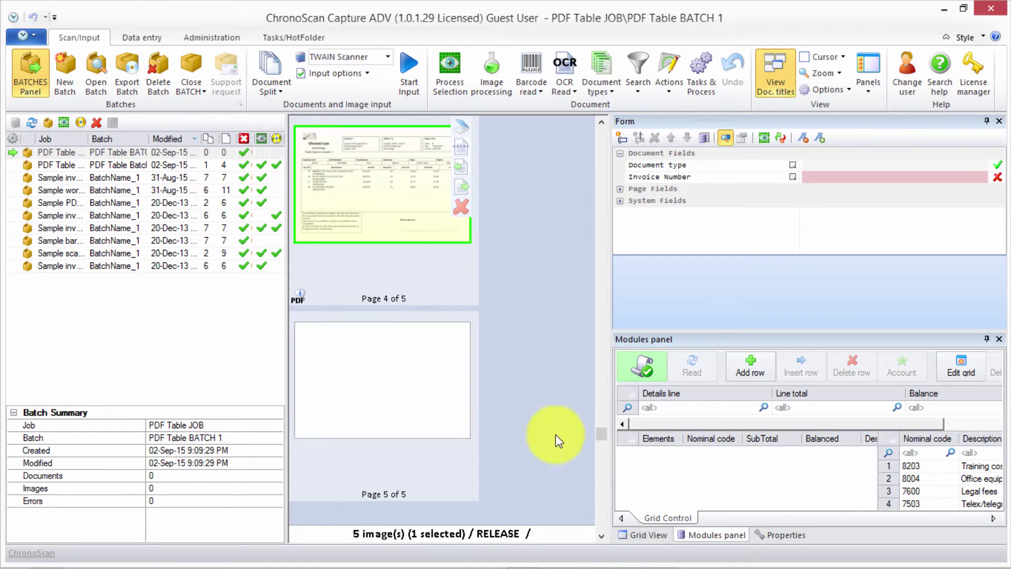
{"action": "left_click", "coordinate": [384, 384]}
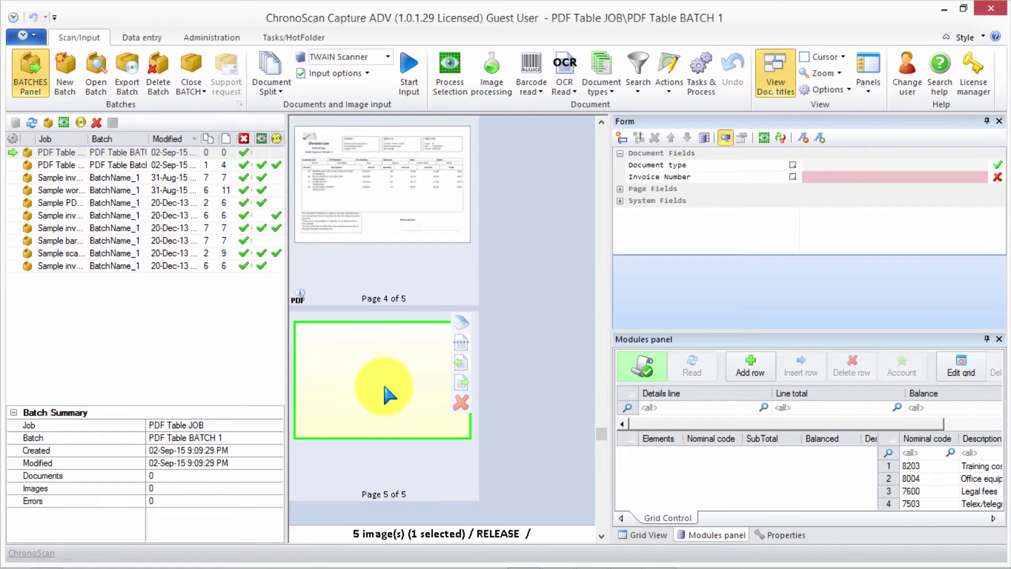
{"action": "left_click", "coordinate": [462, 403]}
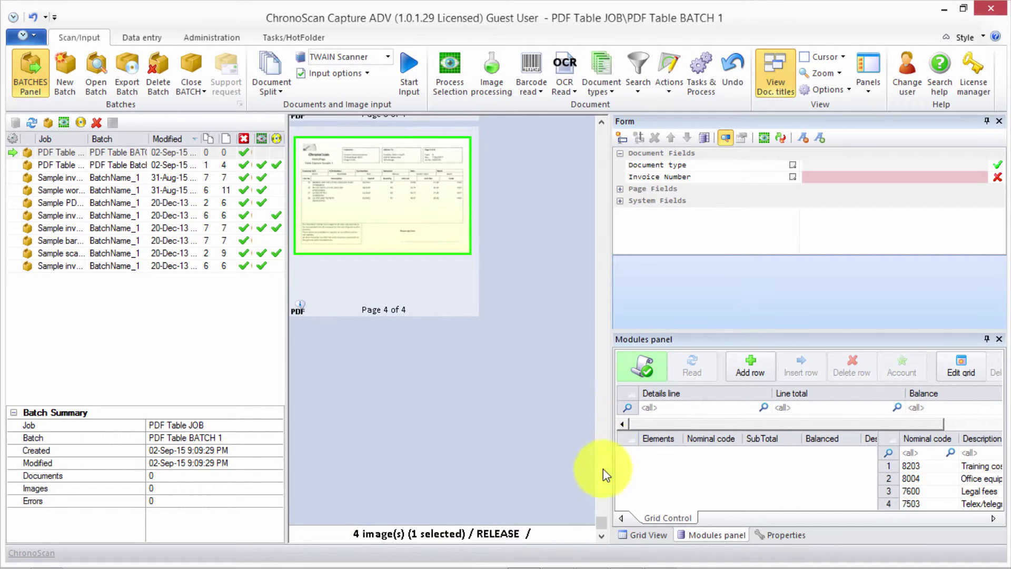
{"action": "left_click_drag", "start_coordinate": [603, 523], "coordinate": [598, 129]}
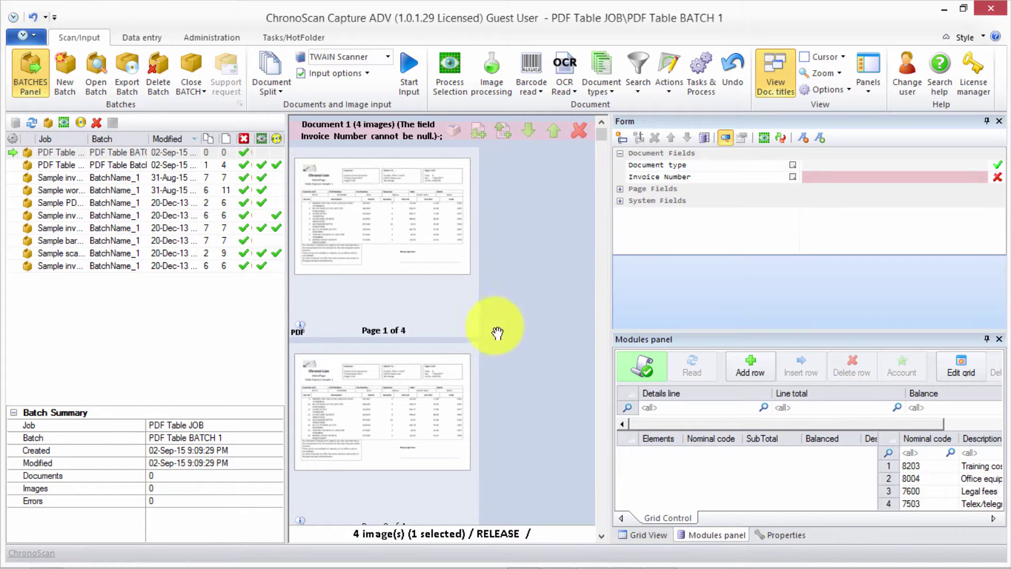
Open the document and fill Invoice Number with 106673N from an OCR zone on Inv No
{"action": "left_click", "coordinate": [402, 226]}
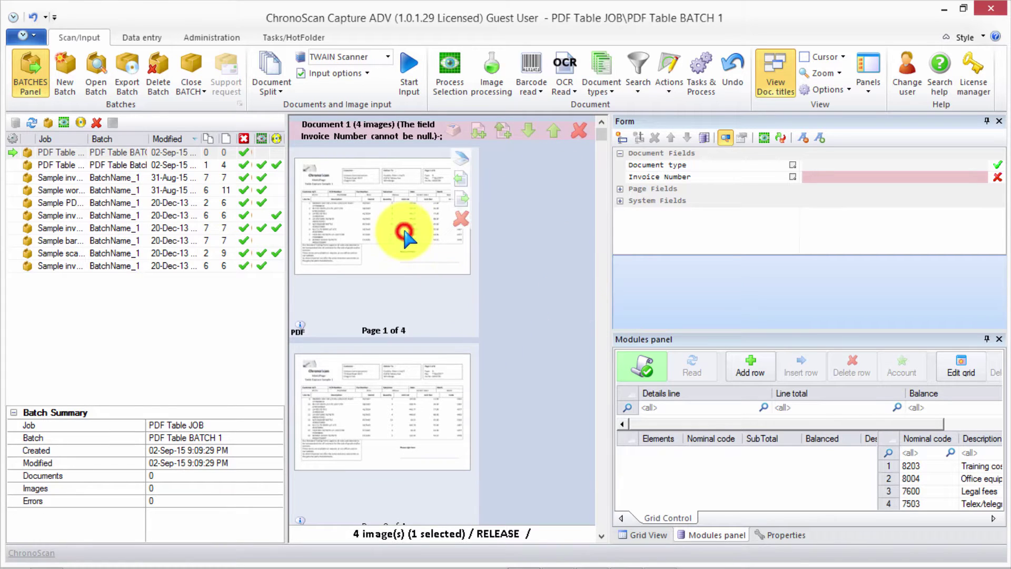
{"action": "double_click", "coordinate": [358, 206]}
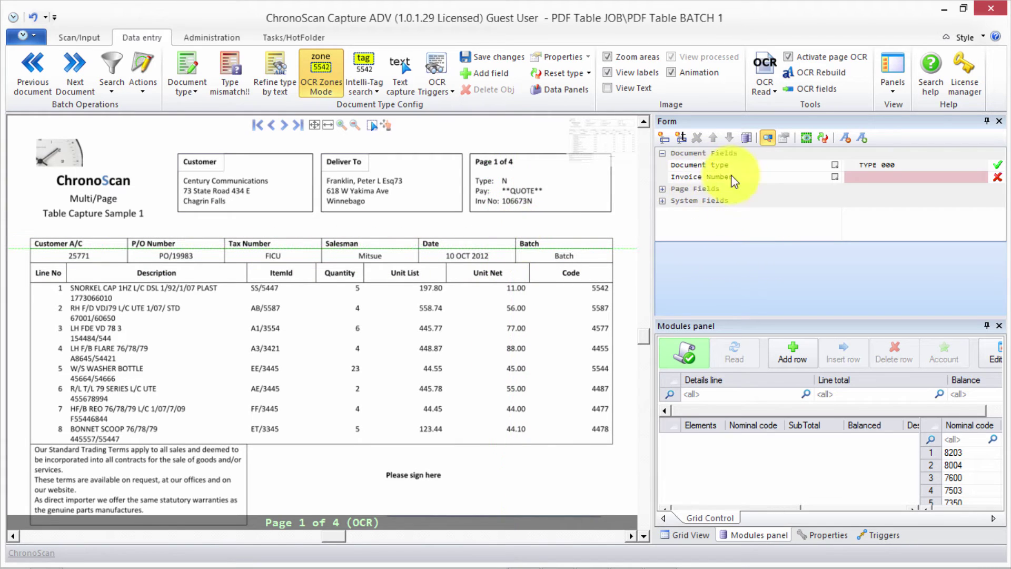
{"action": "left_click", "coordinate": [864, 177]}
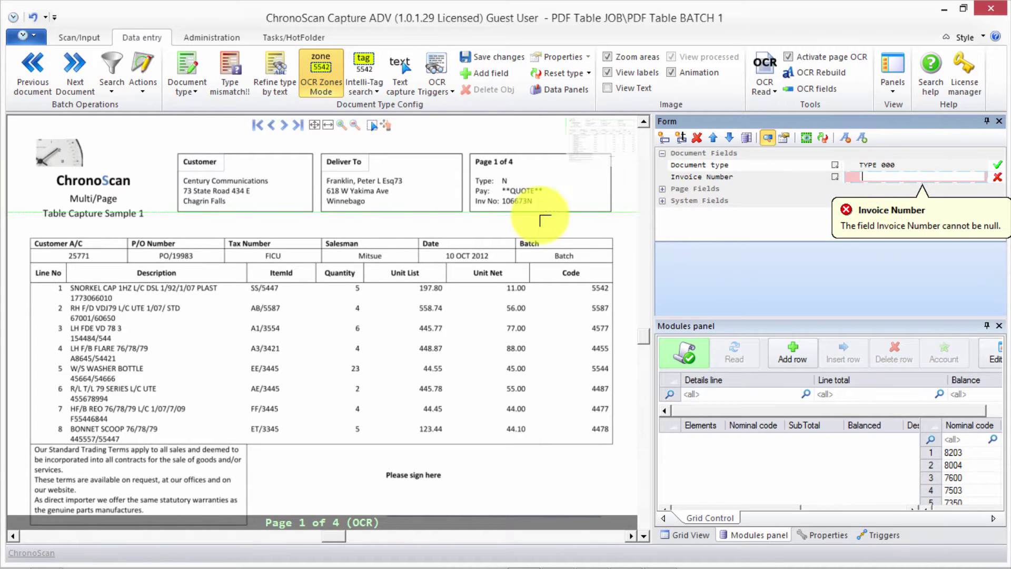
{"action": "scroll", "coordinate": [515, 199], "scroll_direction": "up", "scroll_amount": 3}
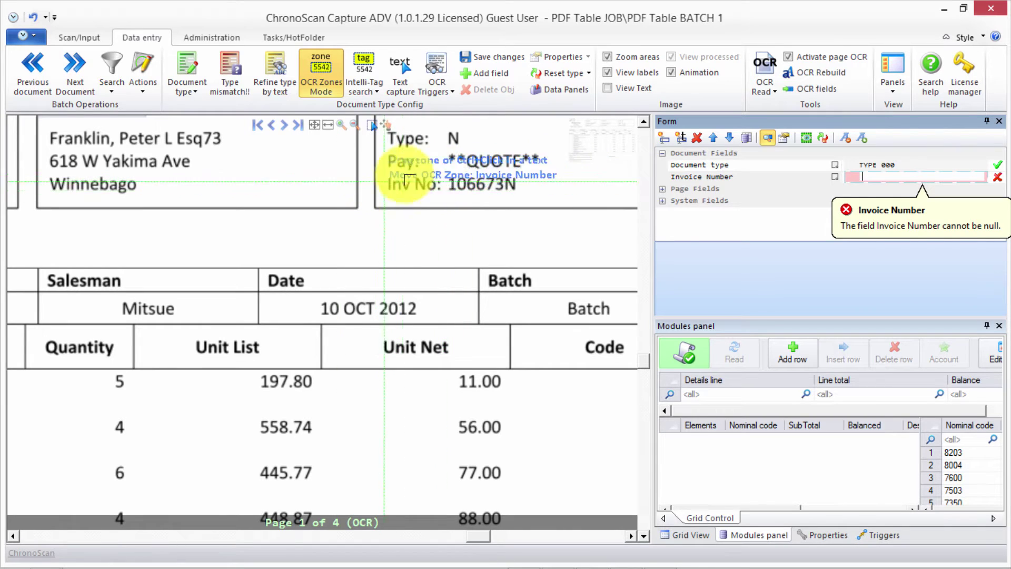
{"action": "left_click_drag", "start_coordinate": [443, 175], "coordinate": [522, 200]}
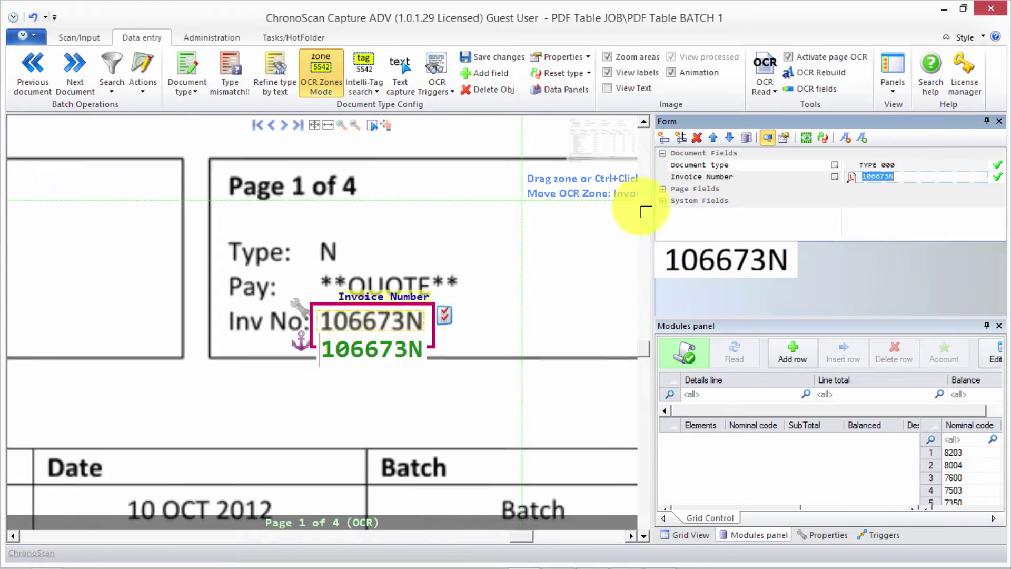
{"action": "left_click", "coordinate": [899, 176]}
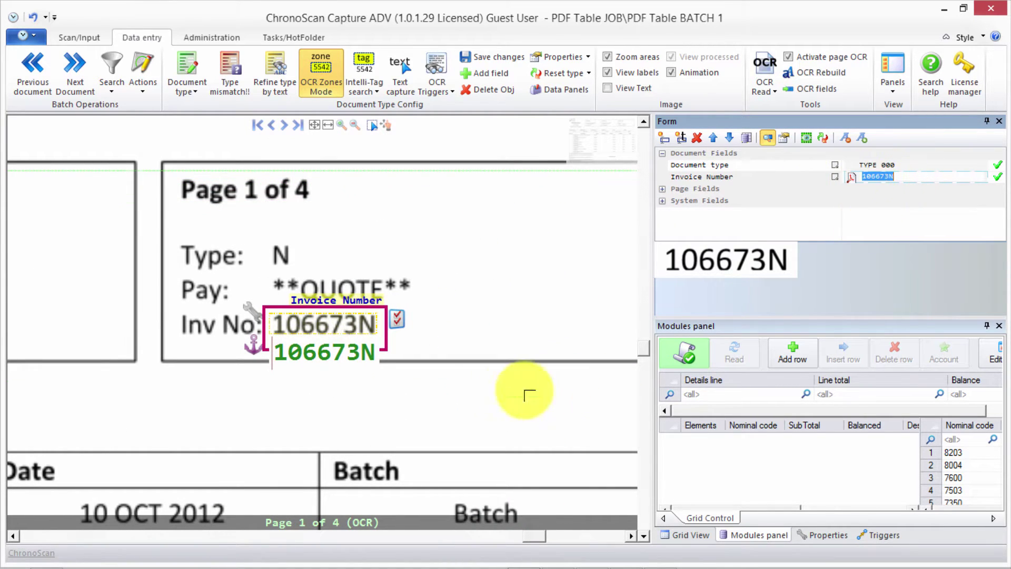
Zoom out to the whole invoice page and browse to the next page and back to page 1
{"action": "left_click_drag", "start_coordinate": [456, 369], "coordinate": [542, 296]}
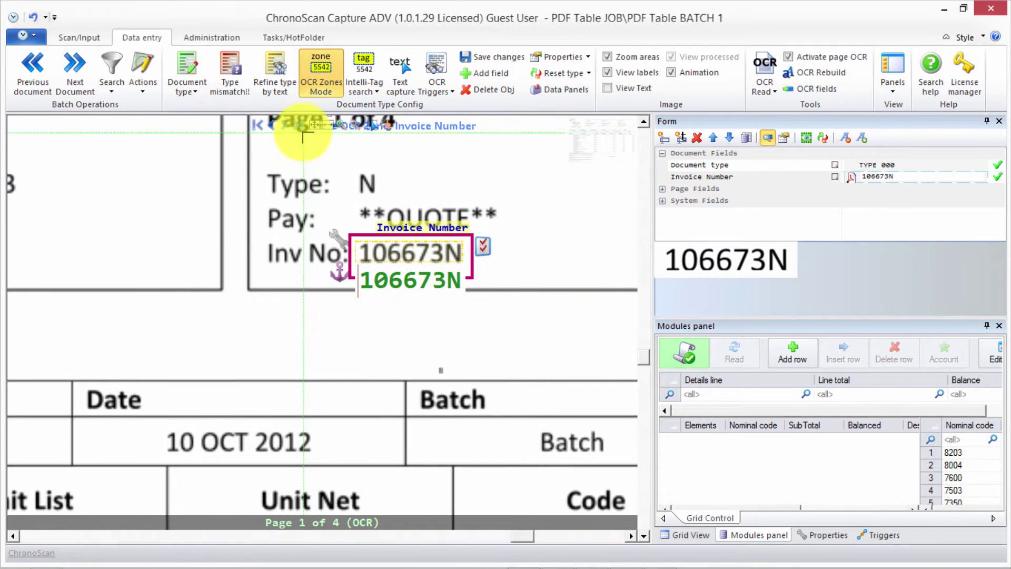
{"action": "left_click", "coordinate": [327, 125]}
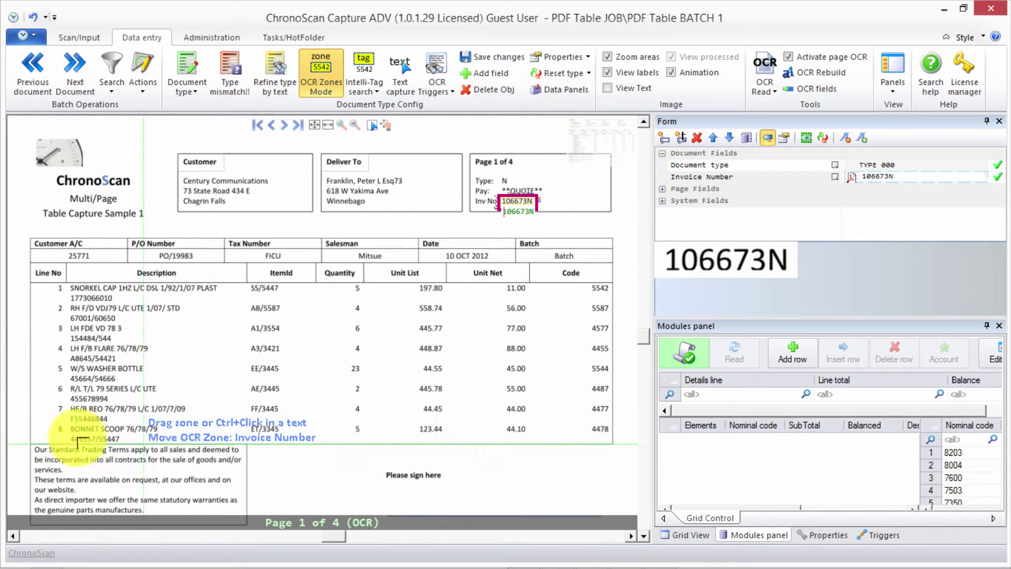
{"action": "left_click", "coordinate": [283, 125]}
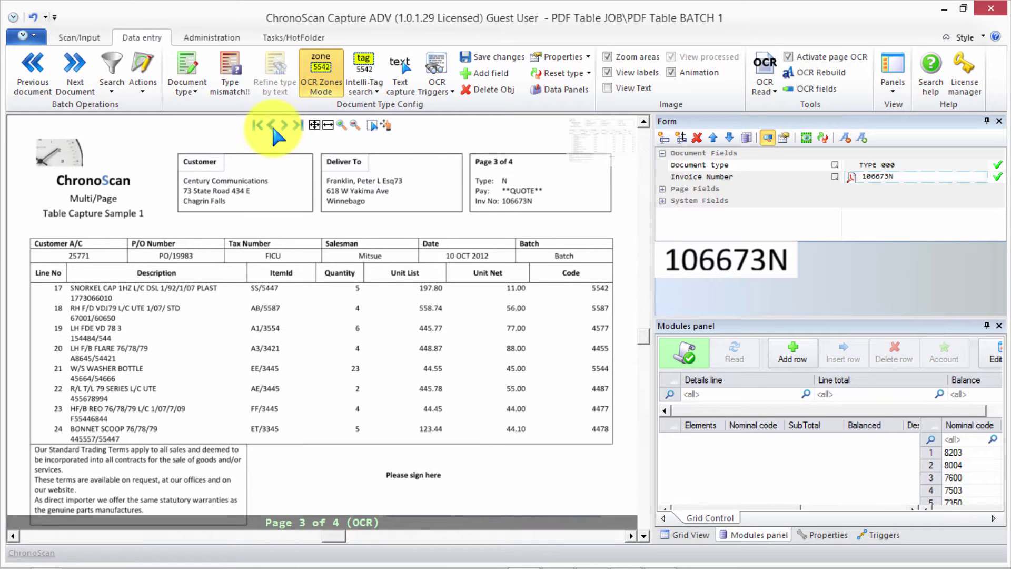
{"action": "left_click", "coordinate": [271, 125]}
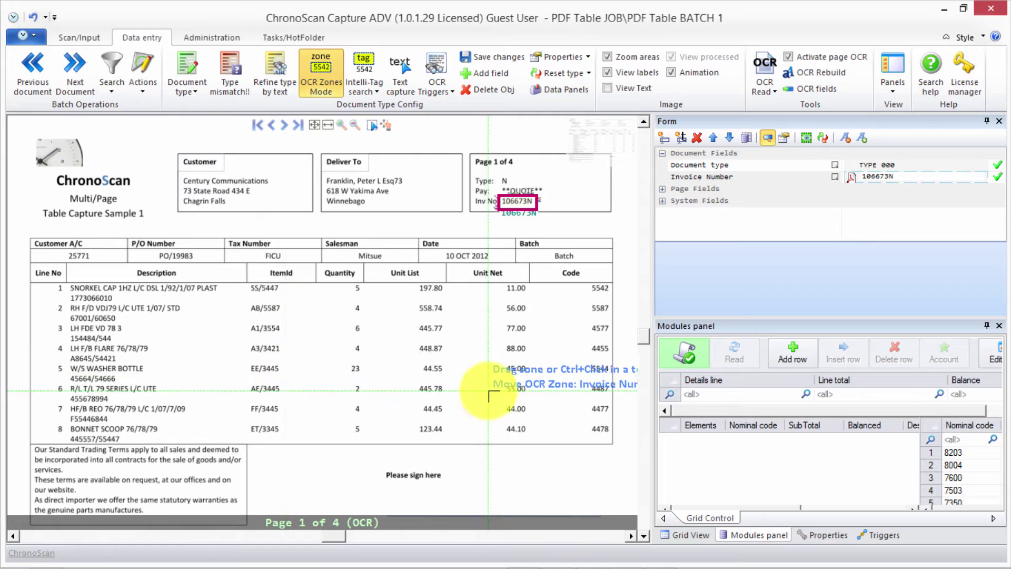
Open the eXtra panels settings and look through the Grid Control configuration, closing it unchanged
{"action": "left_click", "coordinate": [546, 89]}
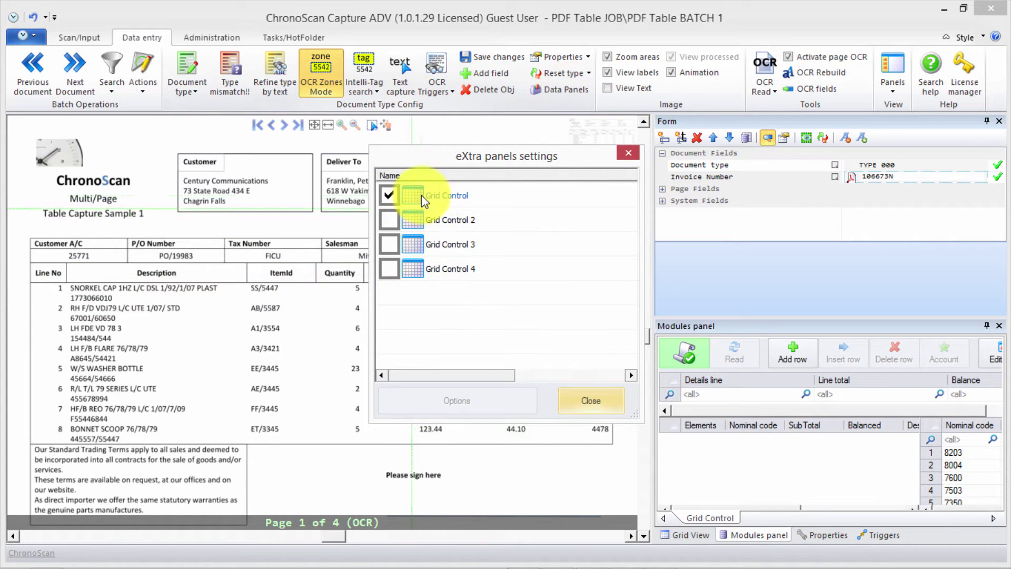
{"action": "left_click", "coordinate": [388, 196]}
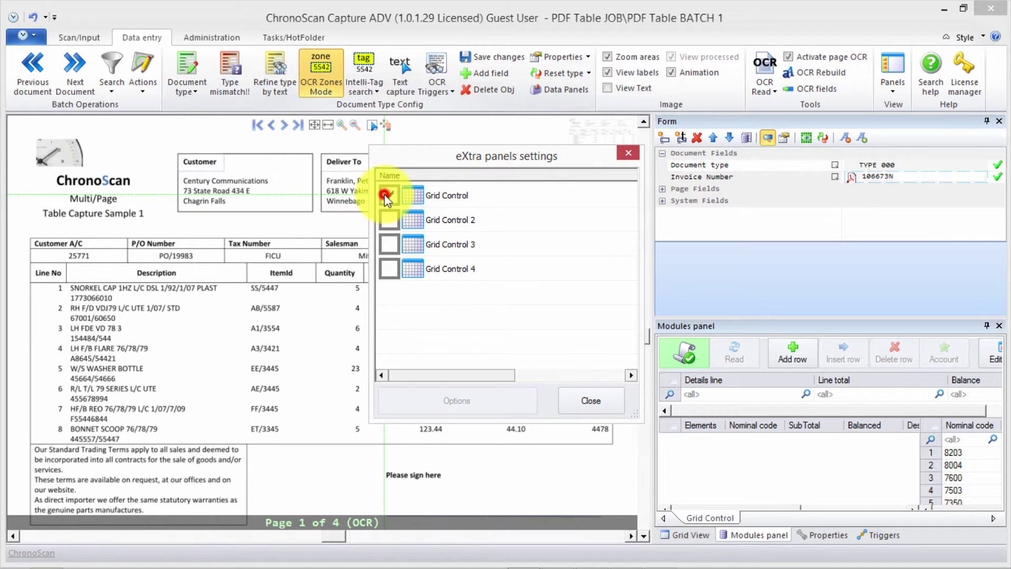
{"action": "left_click", "coordinate": [443, 193]}
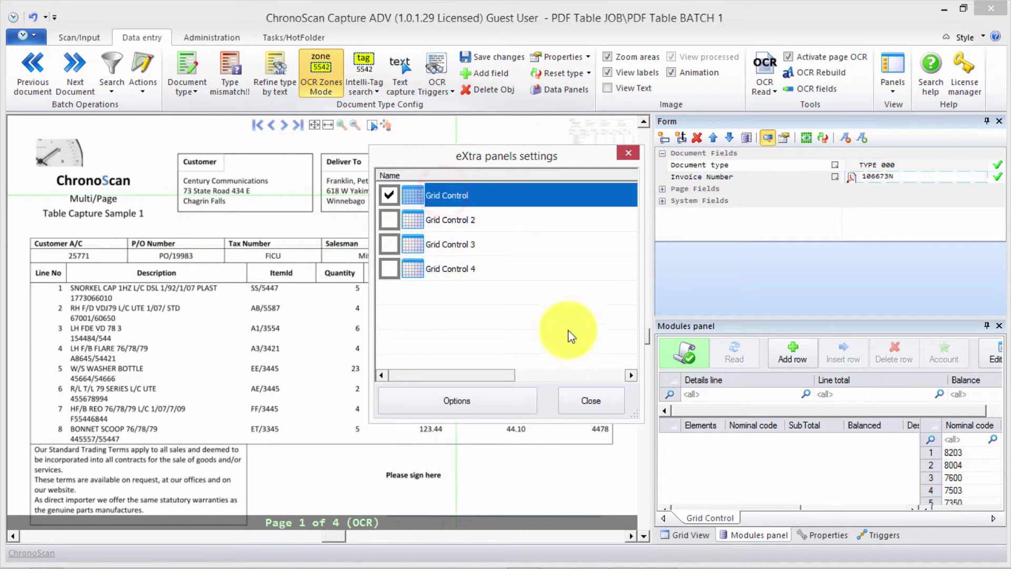
{"action": "left_click", "coordinate": [450, 399]}
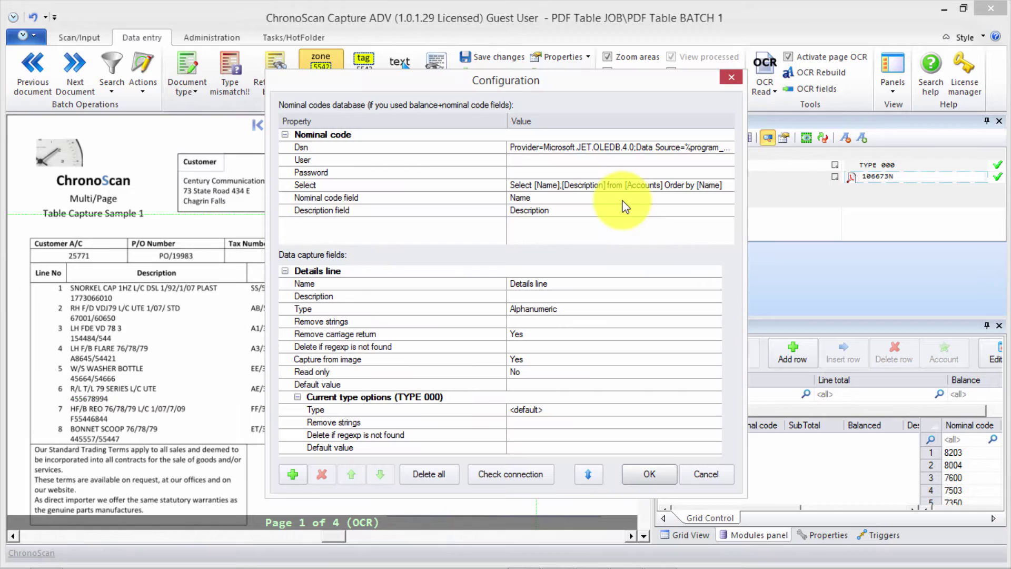
{"action": "scroll", "coordinate": [716, 422], "scroll_direction": "down", "scroll_amount": 3}
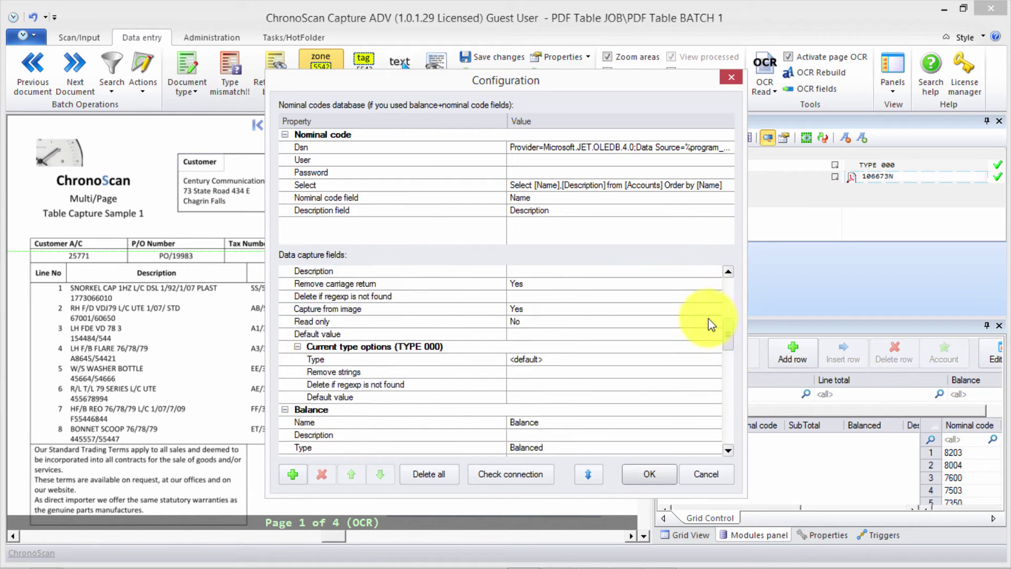
{"action": "scroll", "coordinate": [706, 322], "scroll_direction": "up", "scroll_amount": 5}
{"action": "left_click", "coordinate": [706, 474]}
Move the panels settings aside and reopen the Grid Control capture field configuration beside the invoice
{"action": "left_click_drag", "start_coordinate": [495, 158], "coordinate": [799, 167]}
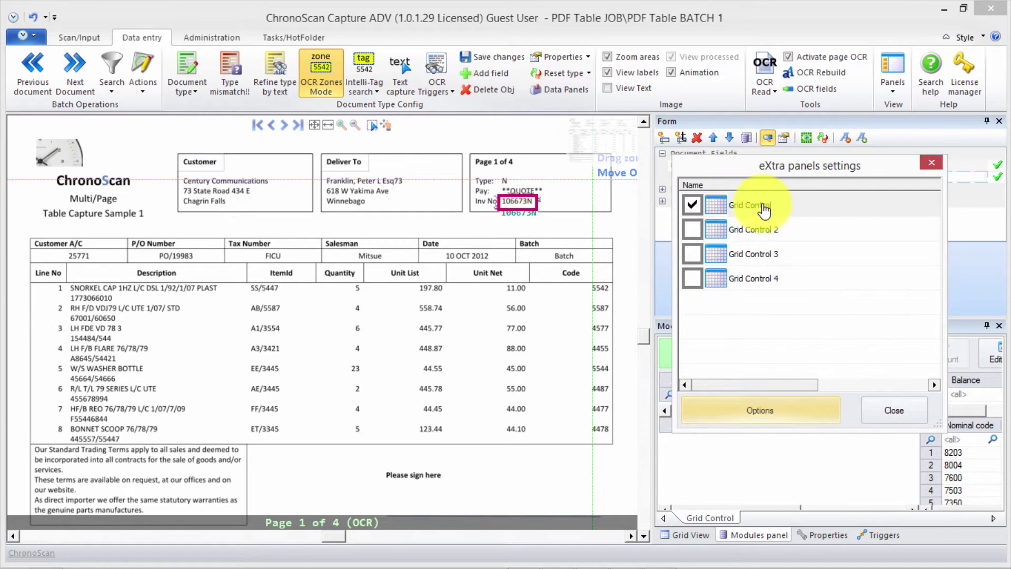
{"action": "left_click", "coordinate": [758, 206]}
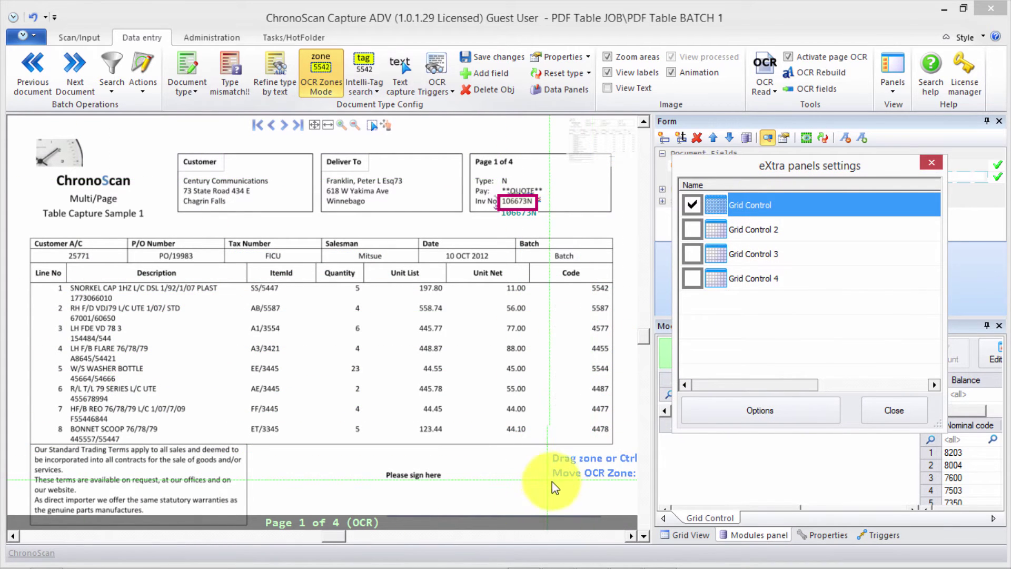
{"action": "left_click", "coordinate": [751, 410]}
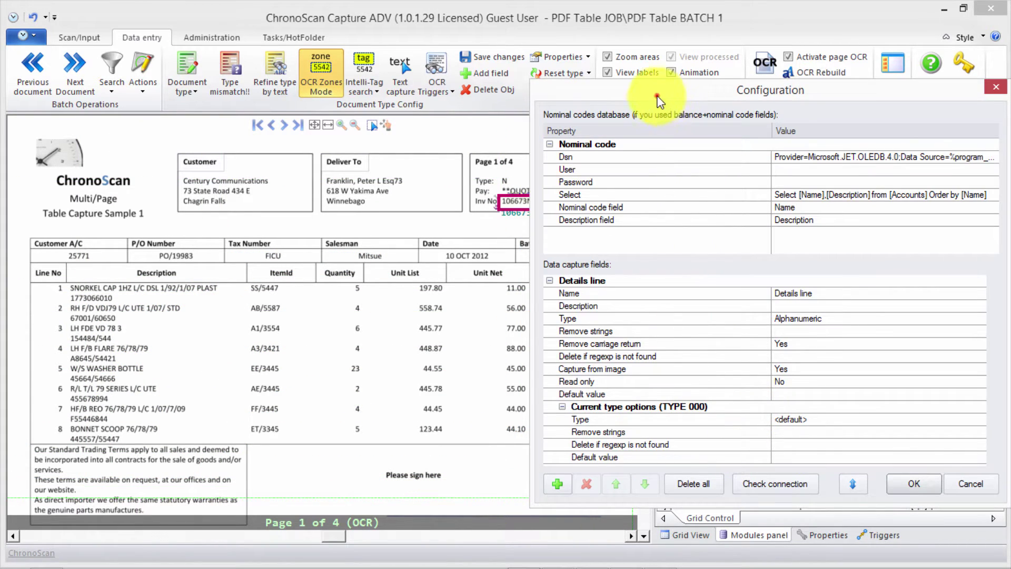
{"action": "left_click_drag", "start_coordinate": [659, 98], "coordinate": [772, 90]}
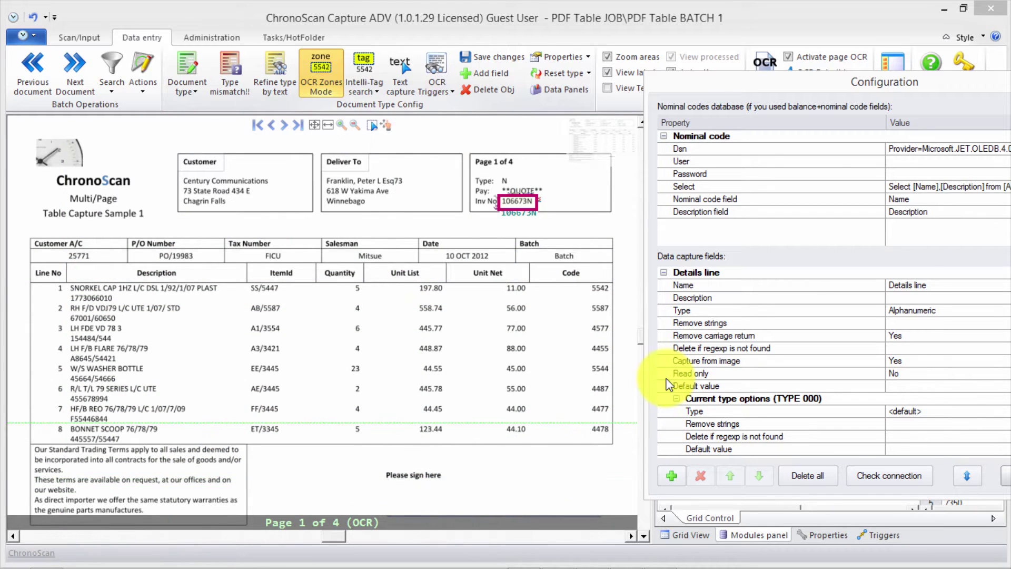
Delete all existing capture fields and add a new field renamed to Line No
{"action": "left_click", "coordinate": [804, 477]}
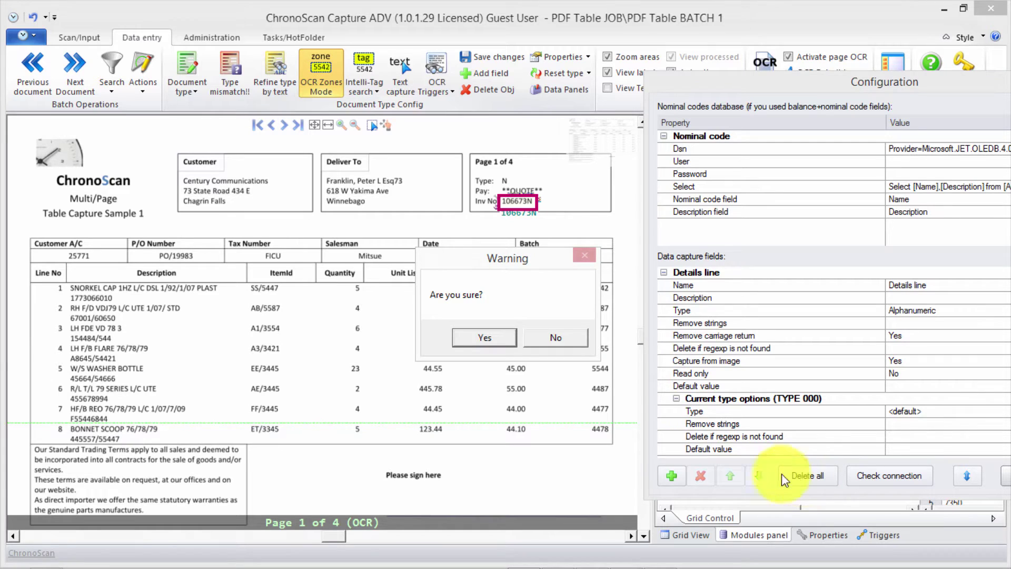
{"action": "left_click", "coordinate": [484, 339]}
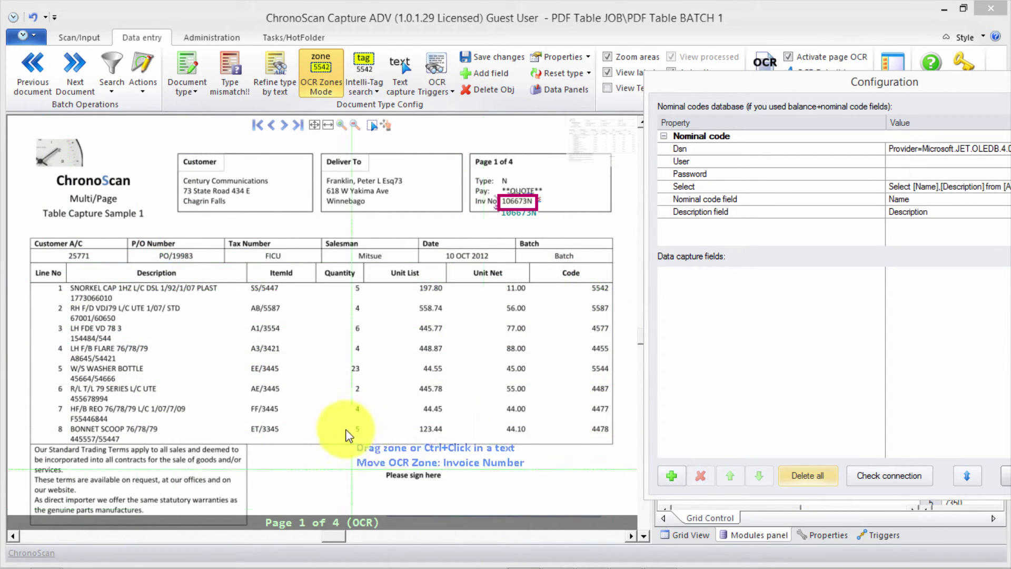
{"action": "left_click", "coordinate": [671, 476]}
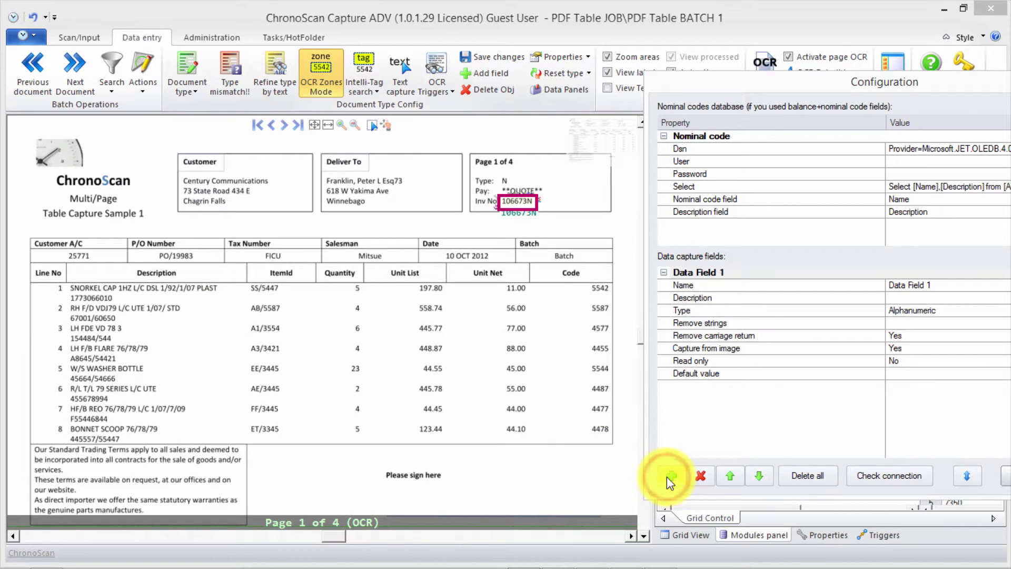
{"action": "left_click", "coordinate": [690, 288]}
{"action": "left_click", "coordinate": [933, 285]}
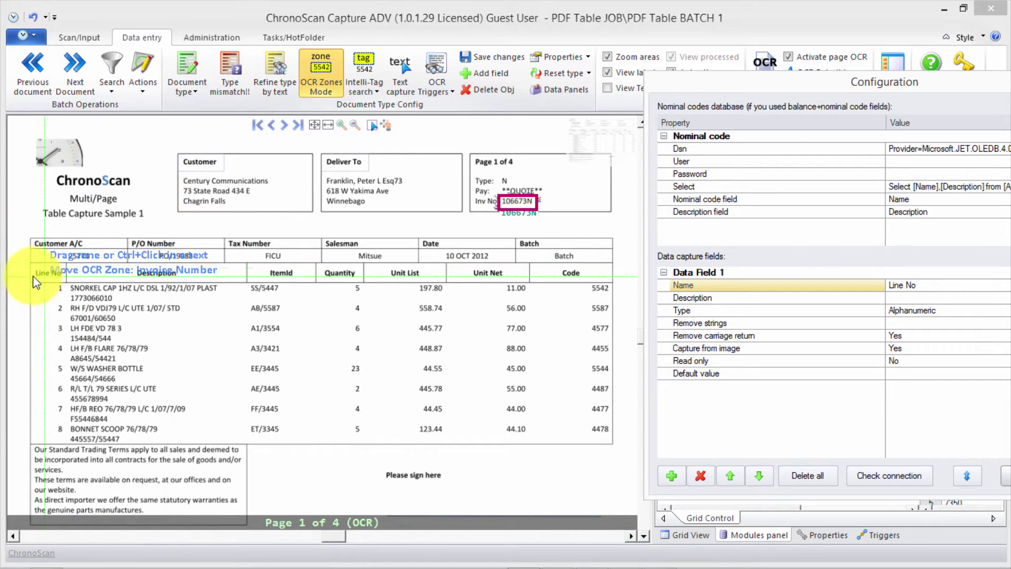
{"action": "left_click_drag", "start_coordinate": [812, 84], "coordinate": [751, 81]}
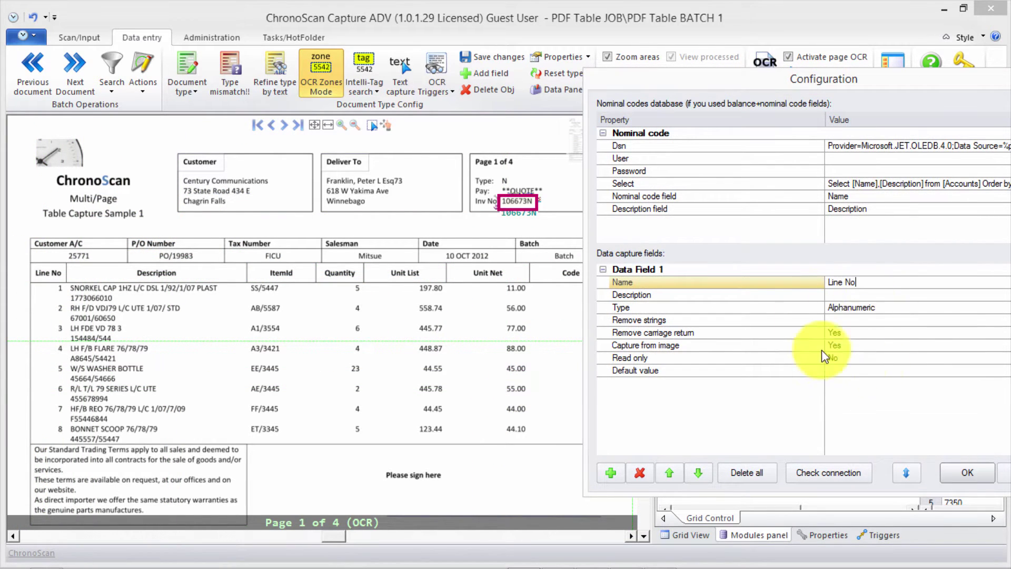
{"action": "left_click", "coordinate": [766, 398]}
Add a second capture field and name it Description
{"action": "left_click", "coordinate": [603, 269]}
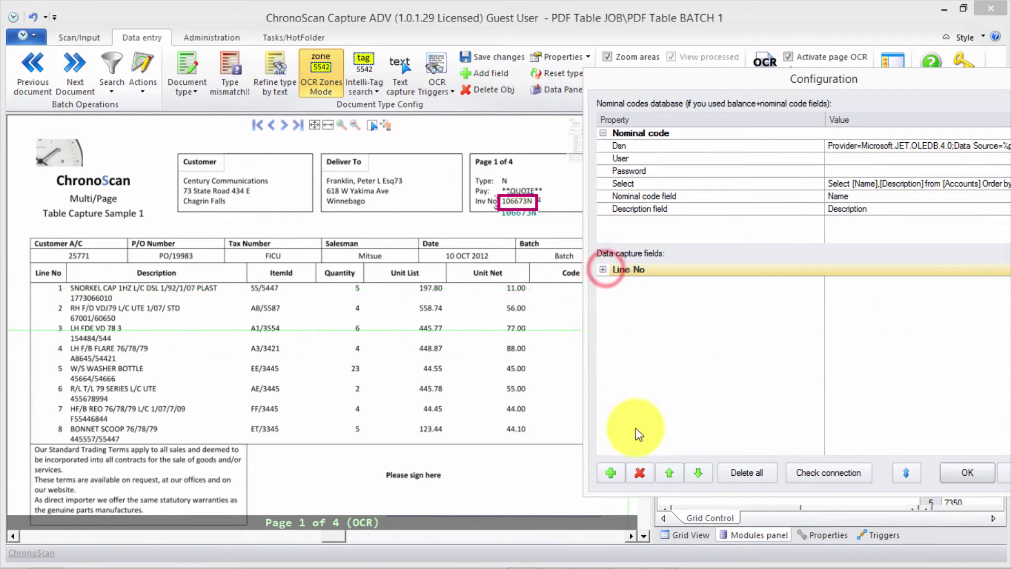
{"action": "left_click", "coordinate": [611, 473]}
{"action": "left_click", "coordinate": [848, 294]}
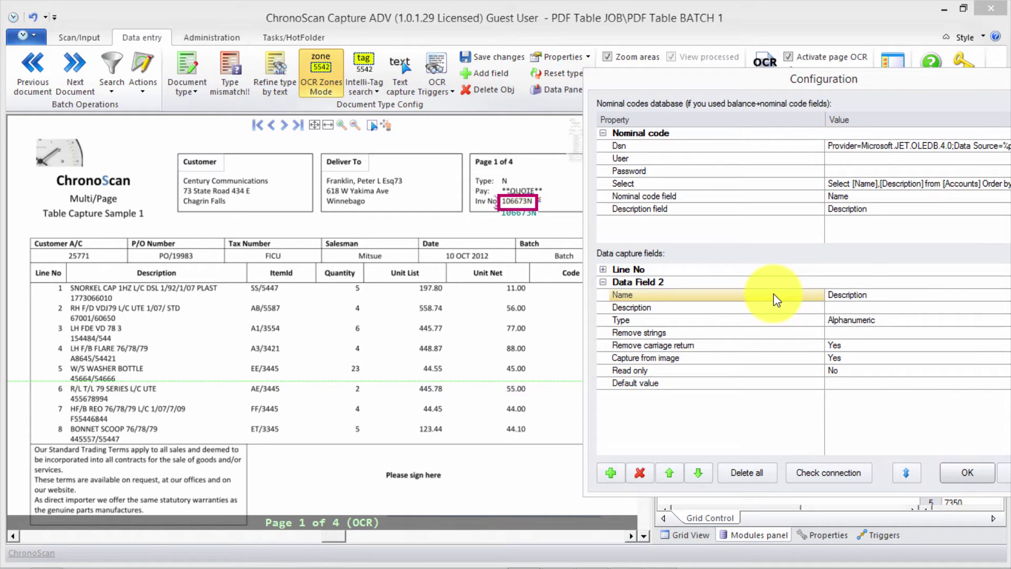
{"action": "type", "text": "Description"}
{"action": "left_click", "coordinate": [806, 320]}
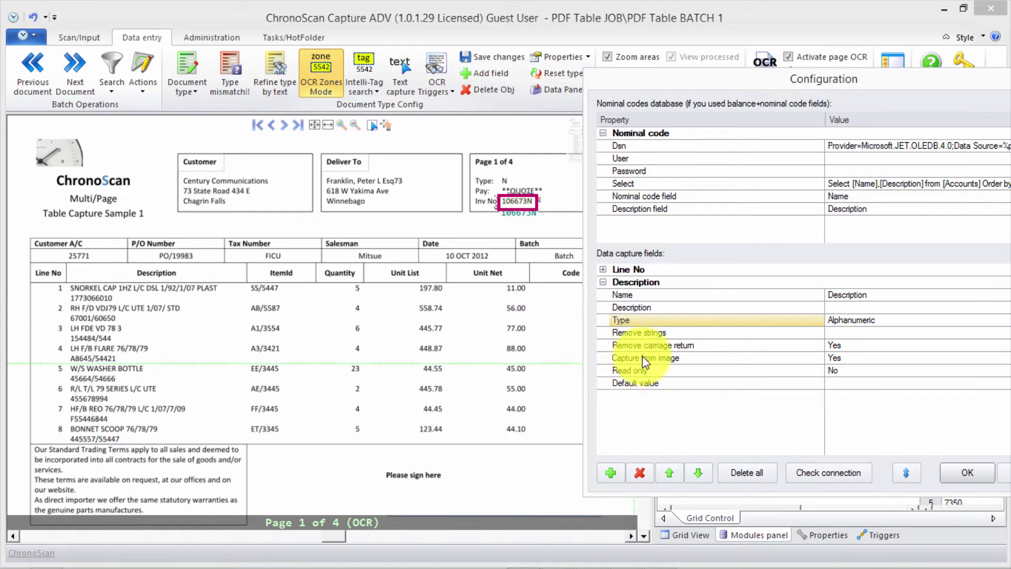
Set the Description field's Remove carriage return option to No
{"action": "left_click", "coordinate": [639, 283]}
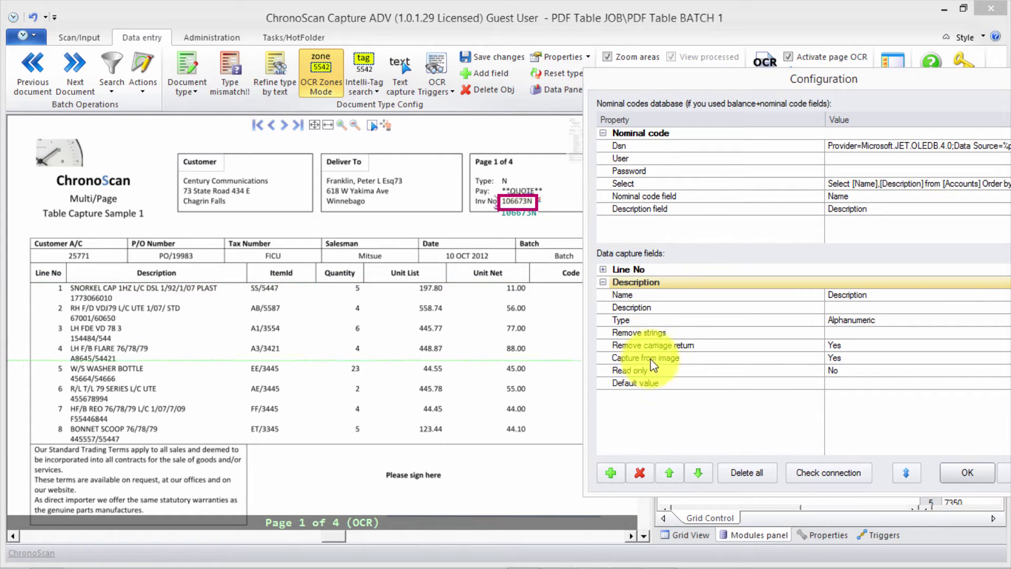
{"action": "left_click", "coordinate": [874, 296]}
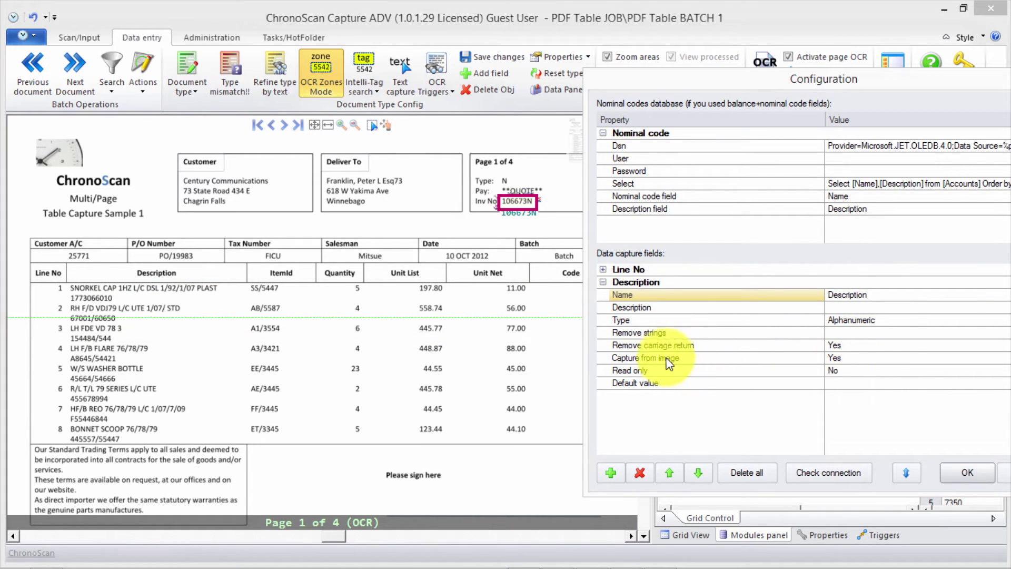
{"action": "left_click", "coordinate": [648, 346]}
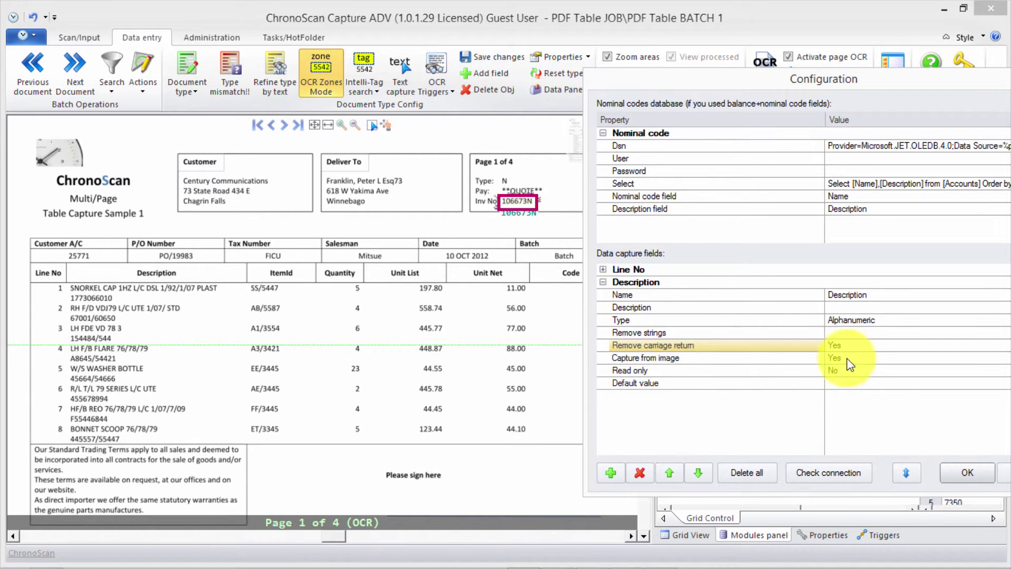
{"action": "left_click_drag", "start_coordinate": [851, 78], "coordinate": [760, 74]}
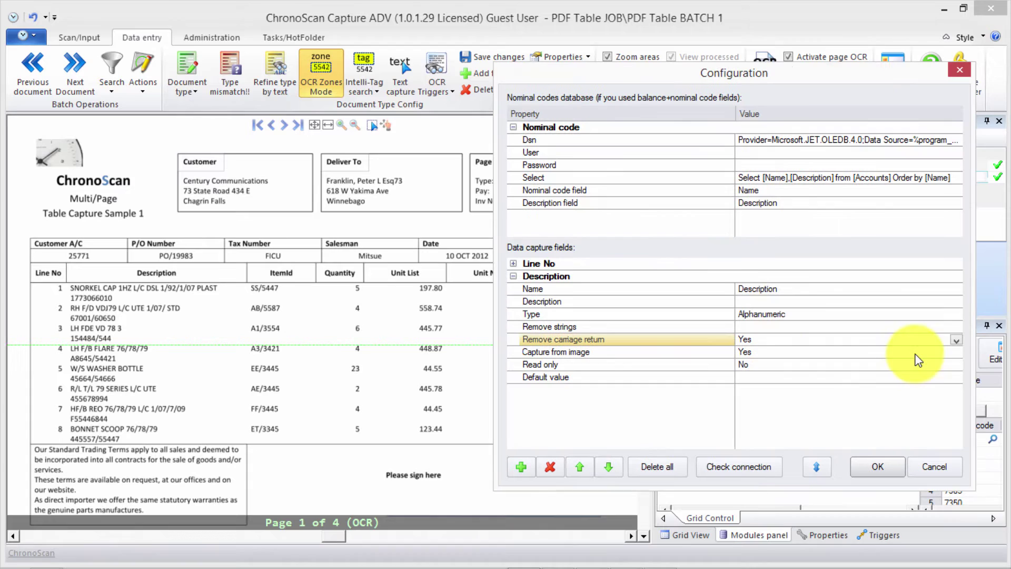
{"action": "left_click", "coordinate": [951, 345]}
{"action": "left_click", "coordinate": [786, 351]}
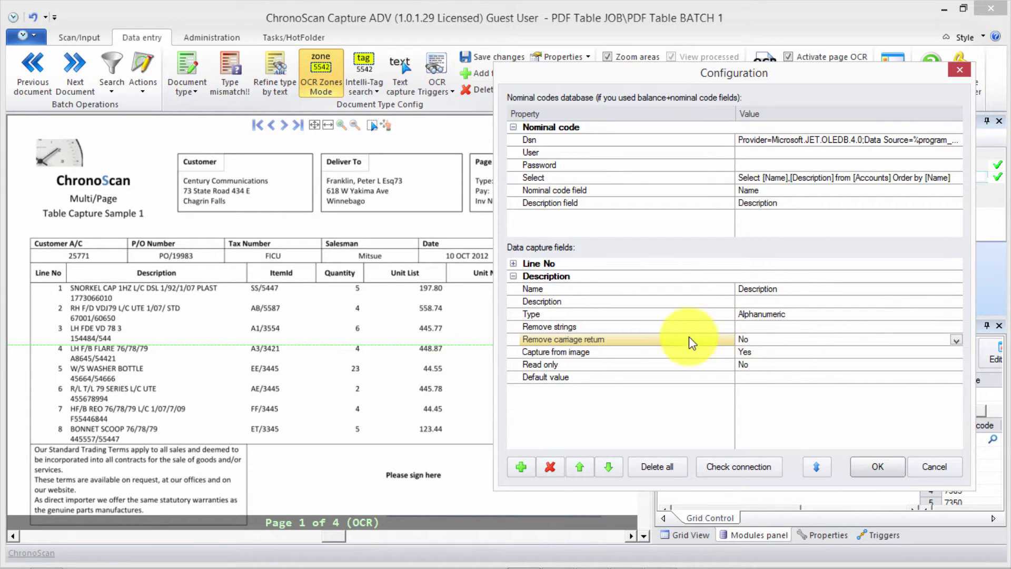
{"action": "left_click", "coordinate": [89, 285], "text": "ctrl"}
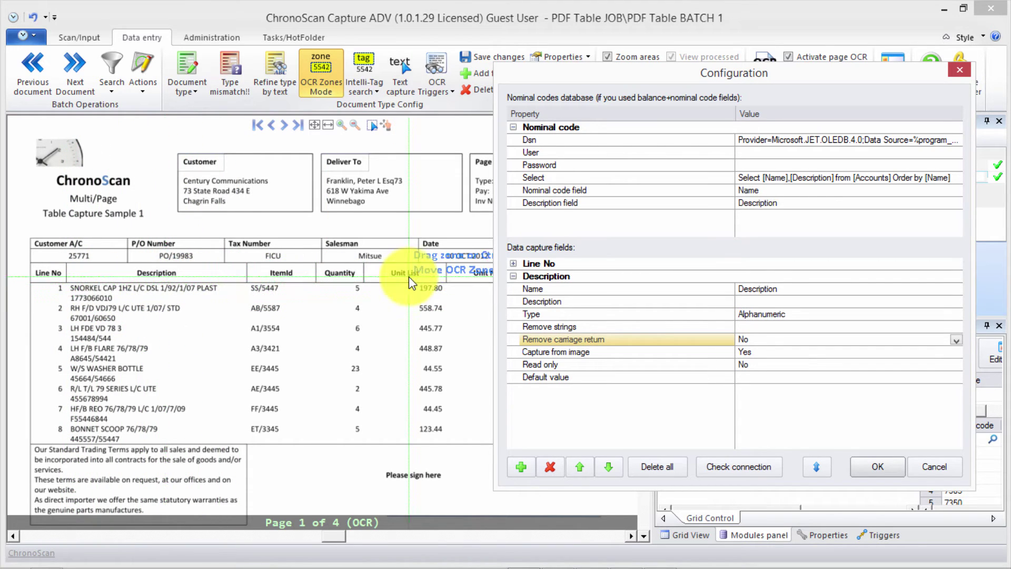
{"action": "left_click", "coordinate": [955, 340]}
{"action": "left_click", "coordinate": [749, 351]}
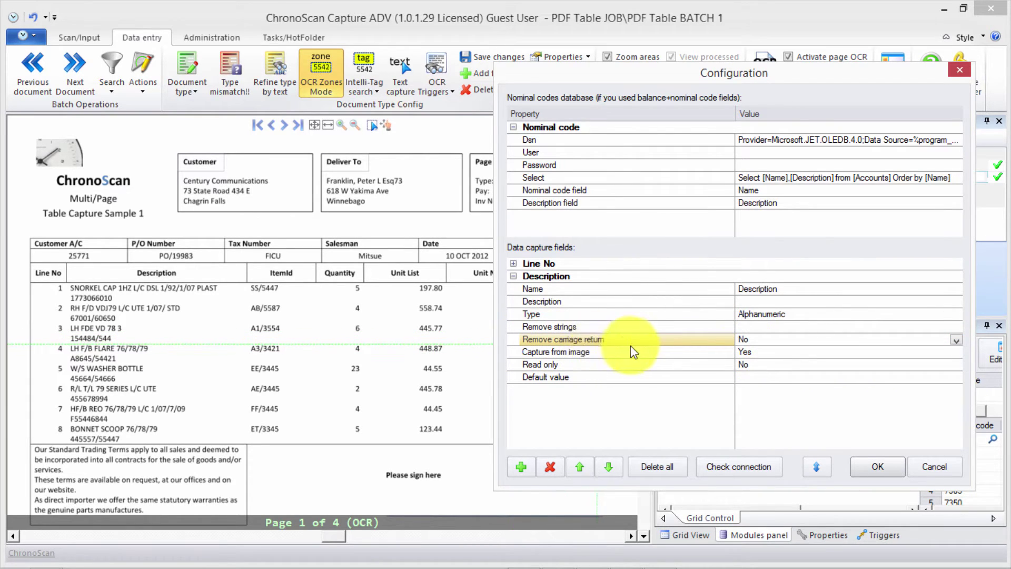
{"action": "left_click", "coordinate": [513, 276]}
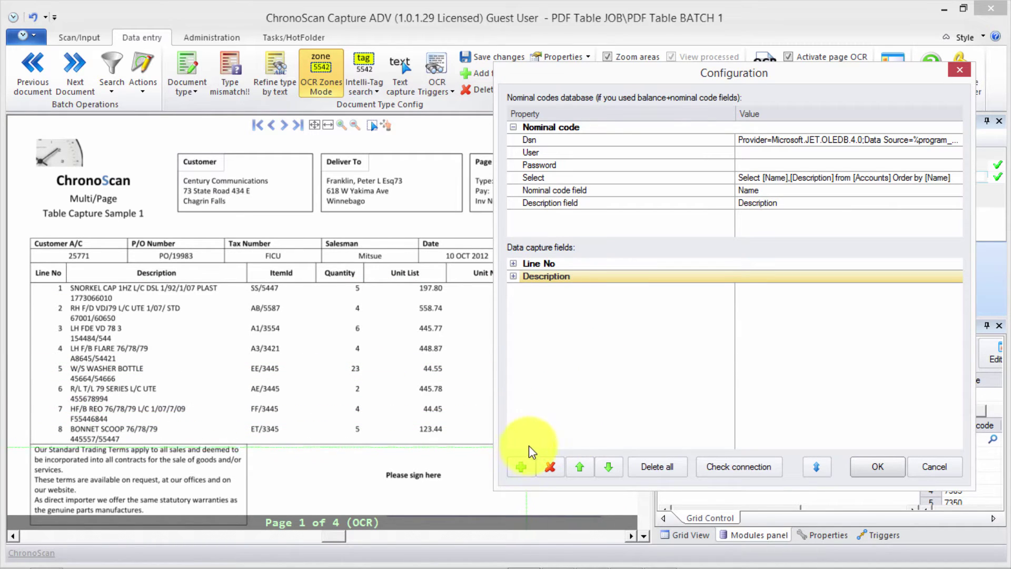
Add a third field named Description 2nd Line with its type set to Custom
{"action": "left_click", "coordinate": [521, 467]}
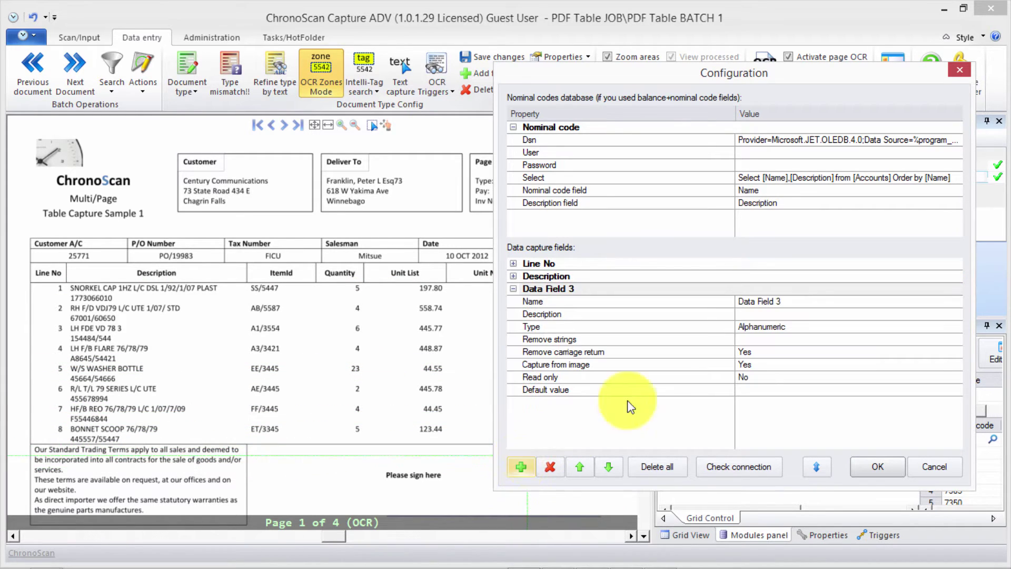
{"action": "left_click", "coordinate": [788, 300]}
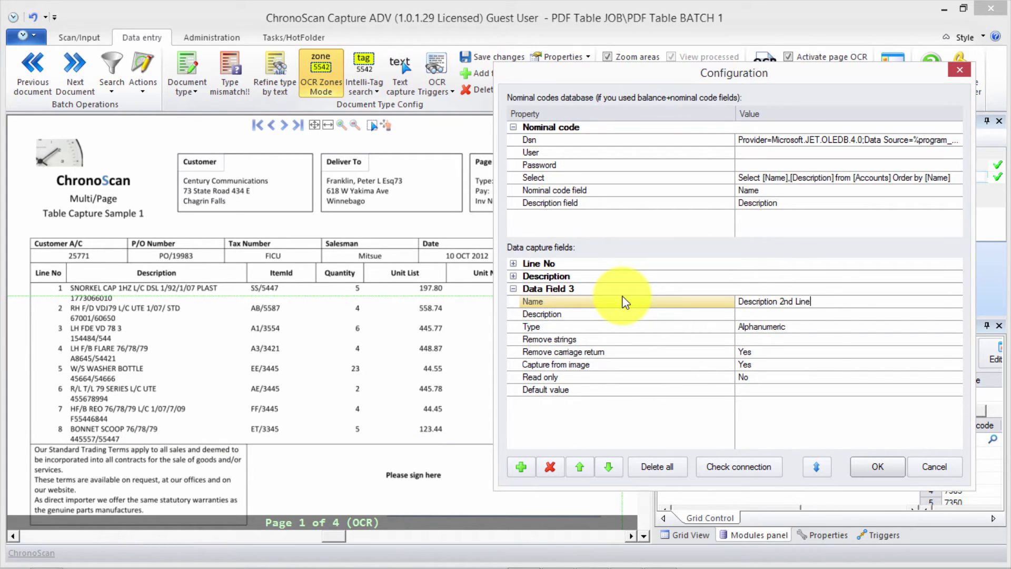
{"action": "left_click", "coordinate": [600, 327]}
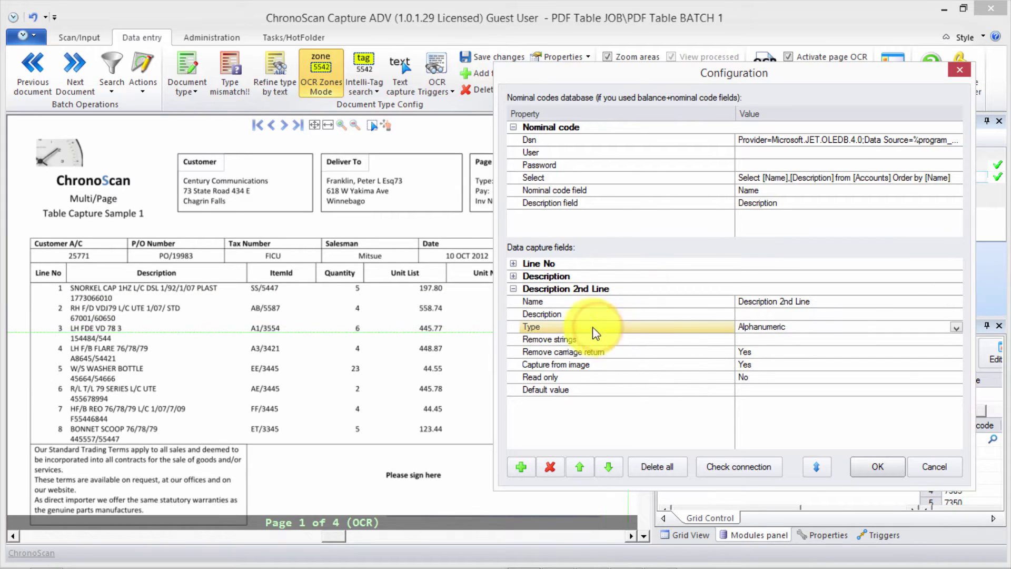
{"action": "left_click", "coordinate": [956, 327]}
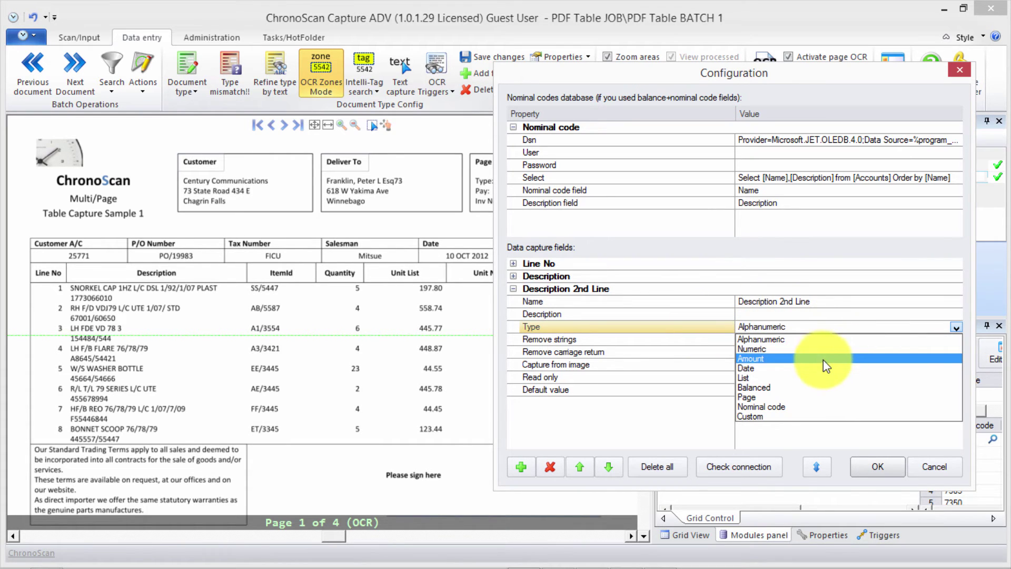
{"action": "left_click", "coordinate": [756, 416]}
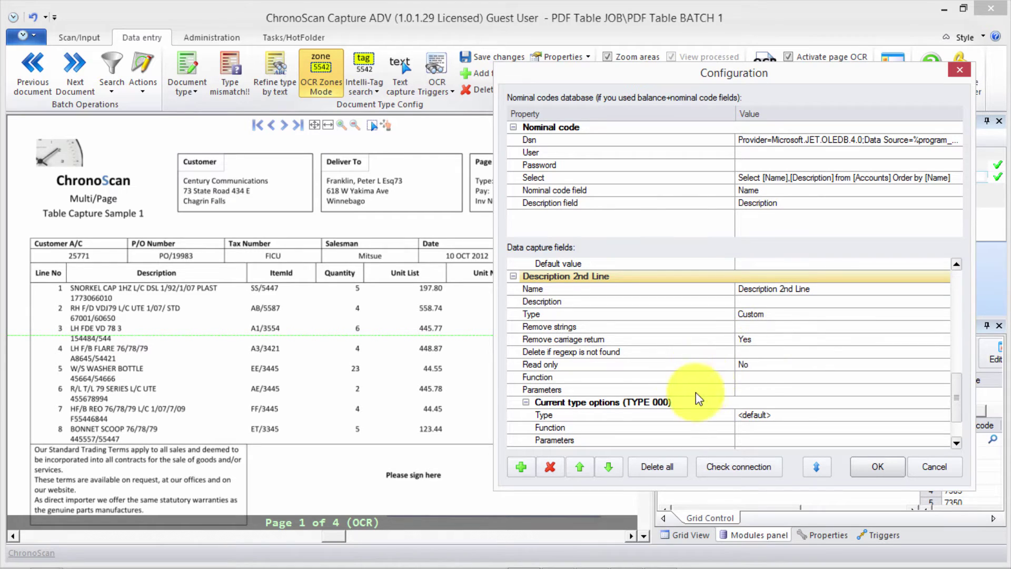
Give the field the Cut_LastLine_Of_Column function applied to the Description column
{"action": "left_click", "coordinate": [546, 376]}
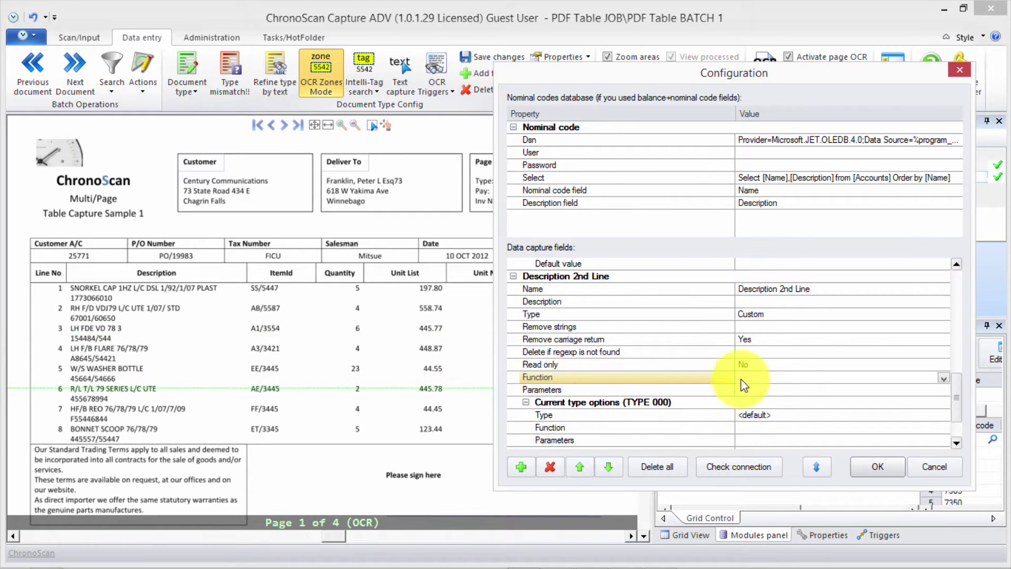
{"action": "left_click", "coordinate": [944, 380]}
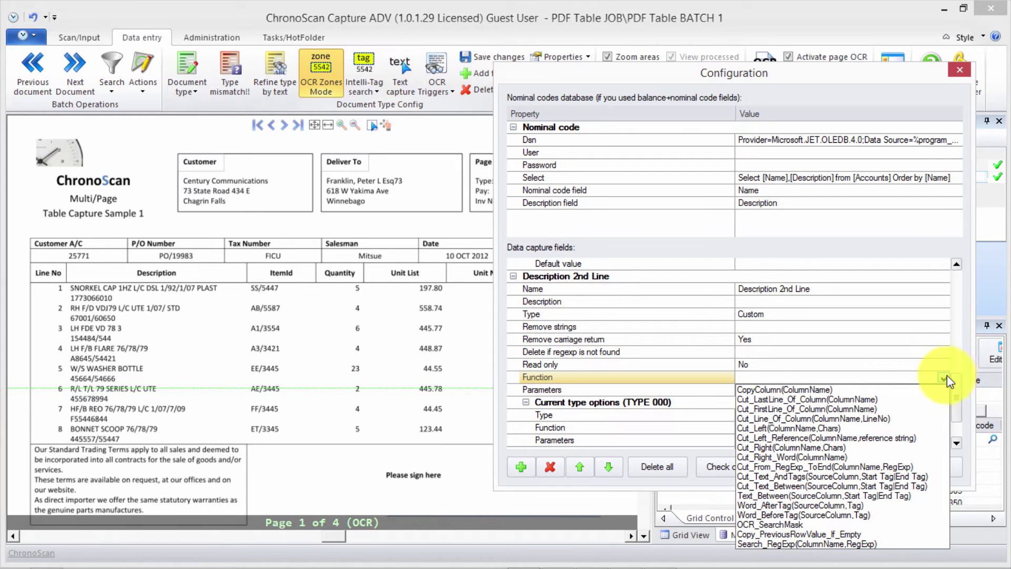
{"action": "left_click", "coordinate": [829, 401]}
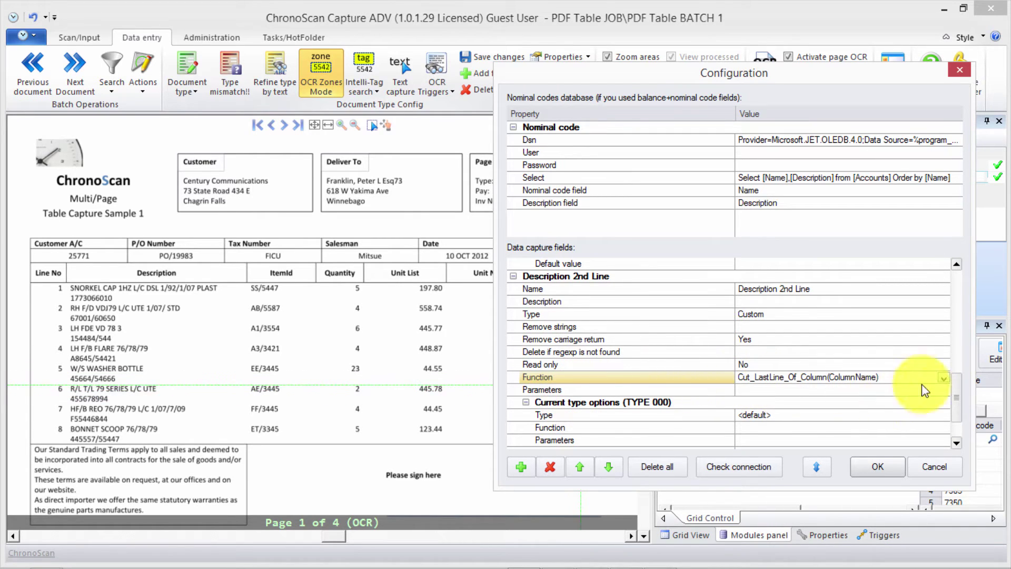
{"action": "left_click_drag", "start_coordinate": [828, 378], "coordinate": [877, 378]}
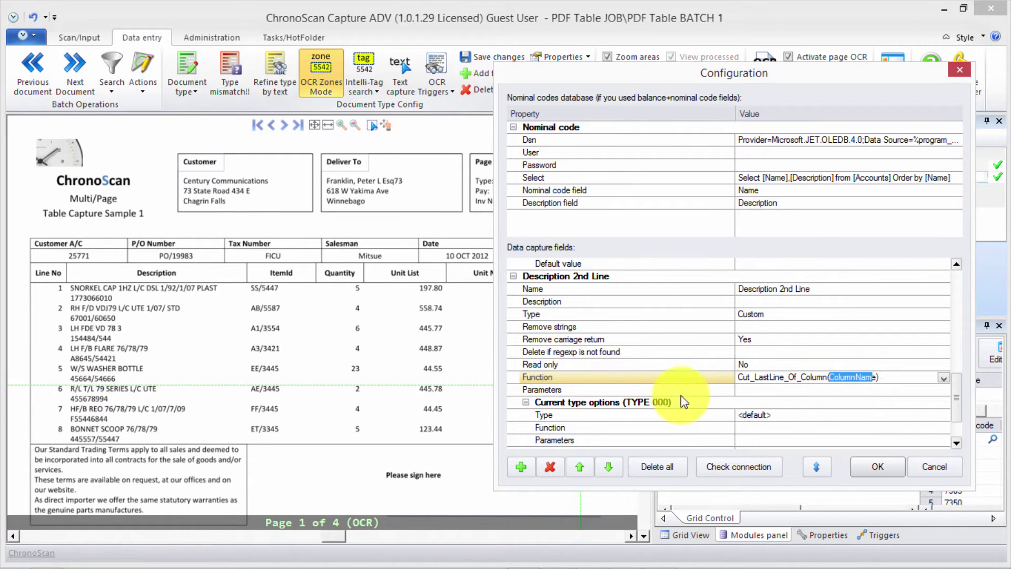
{"action": "left_click", "coordinate": [574, 390]}
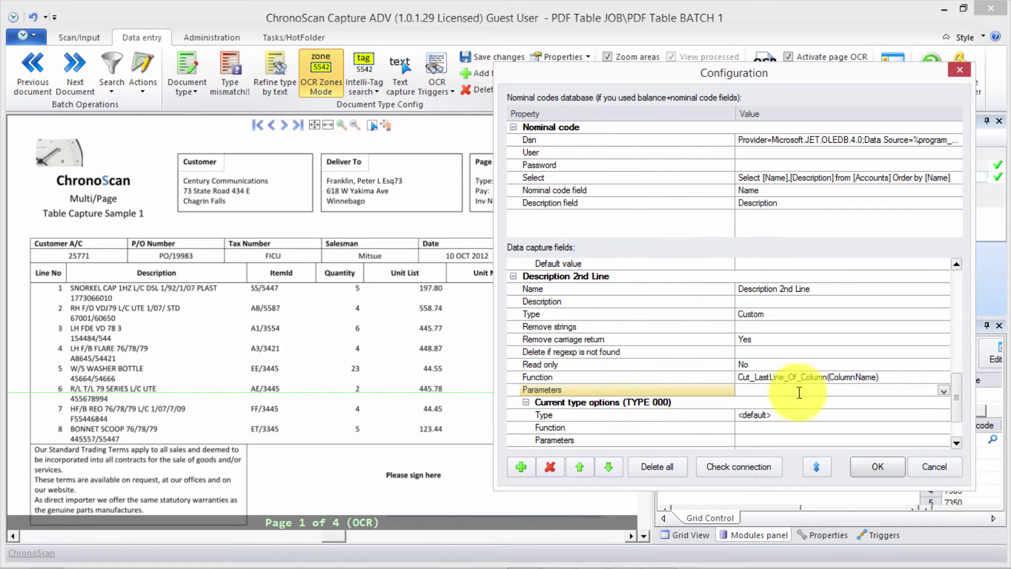
{"action": "left_click", "coordinate": [944, 391]}
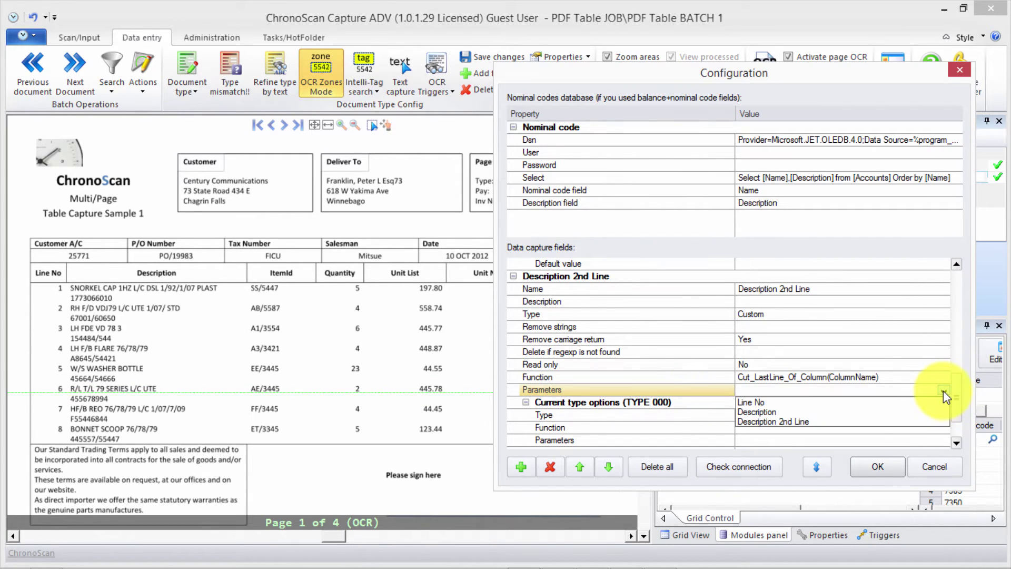
{"action": "left_click", "coordinate": [770, 411]}
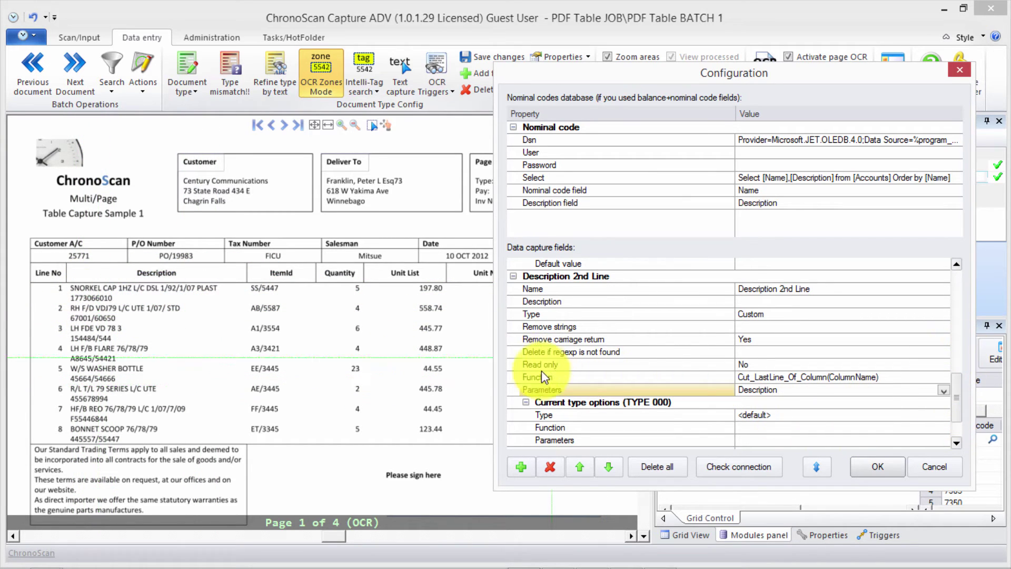
{"action": "left_click", "coordinate": [514, 276]}
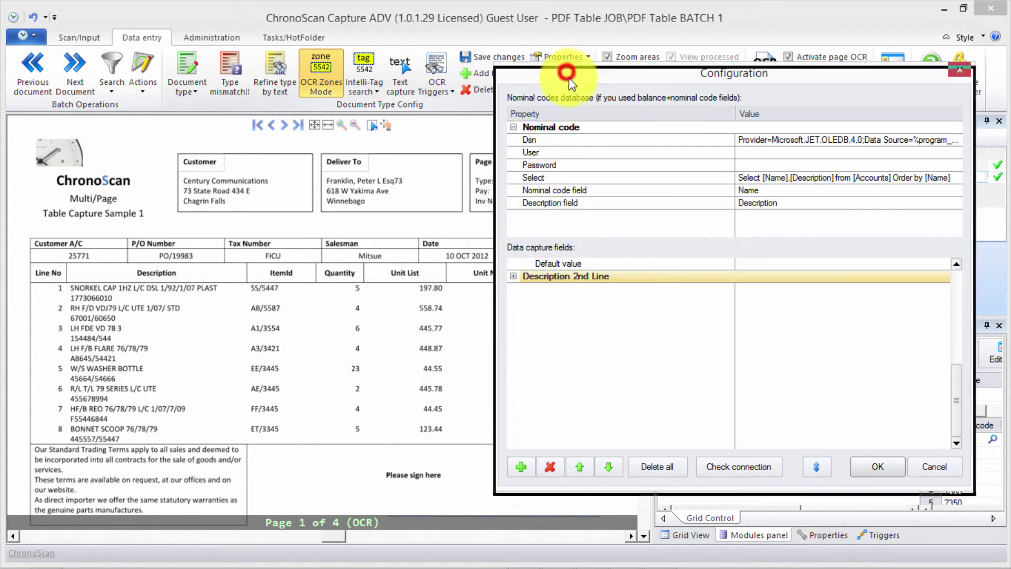
Add grid capture fields named Item ID and Quantity
{"action": "left_click_drag", "start_coordinate": [584, 79], "coordinate": [717, 105]}
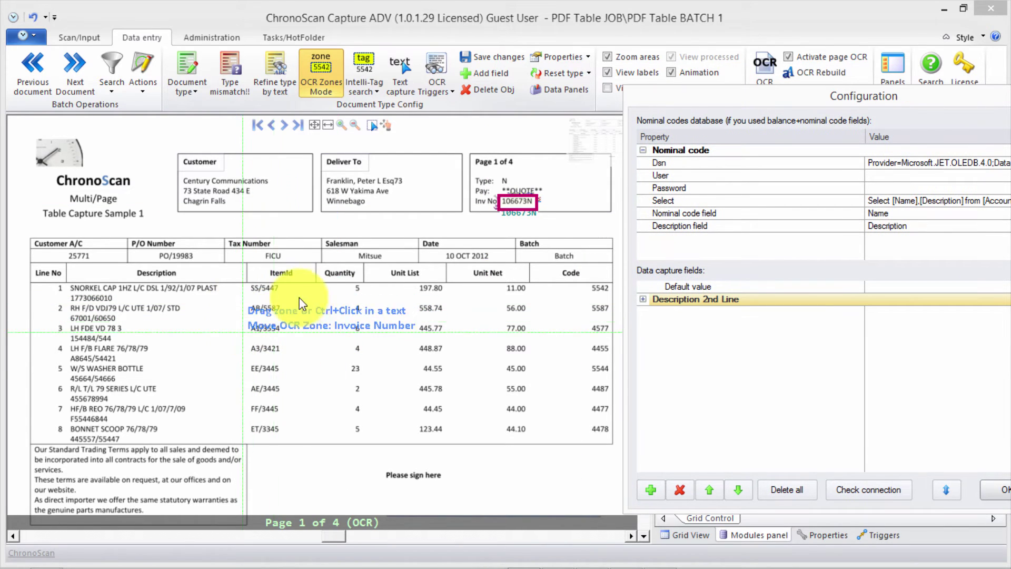
{"action": "left_click", "coordinate": [652, 491]}
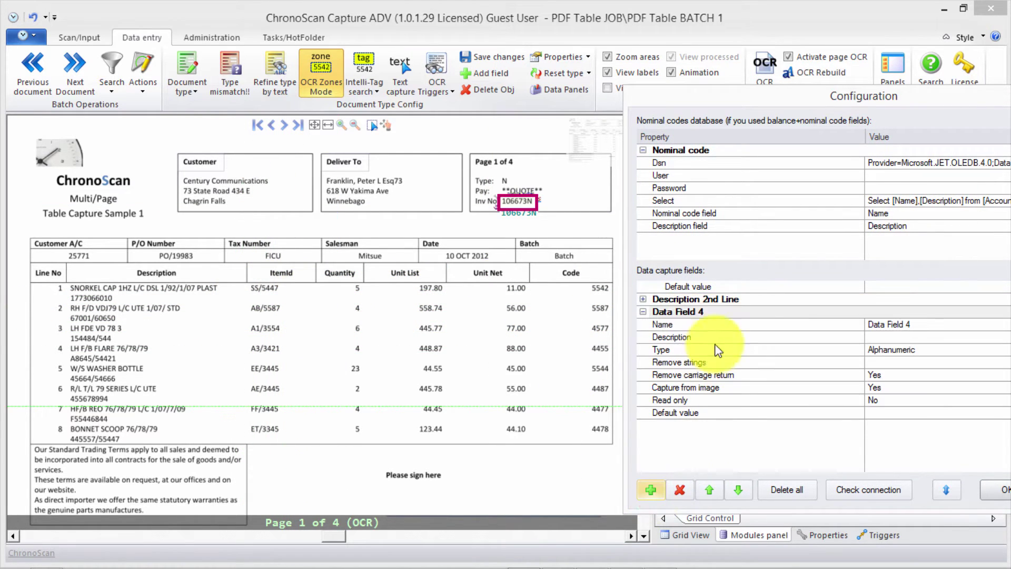
{"action": "left_click", "coordinate": [902, 327]}
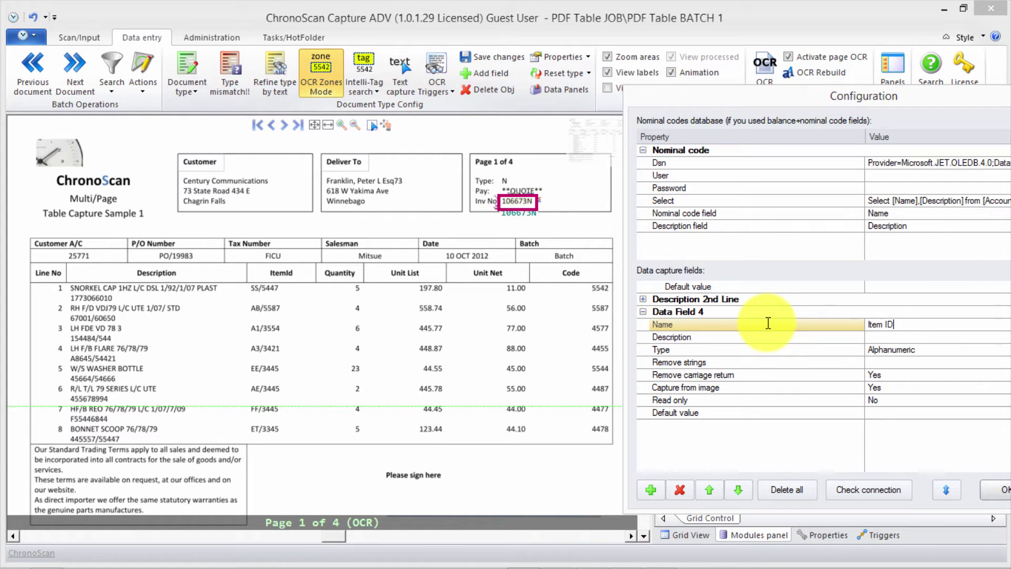
{"action": "left_click", "coordinate": [650, 491]}
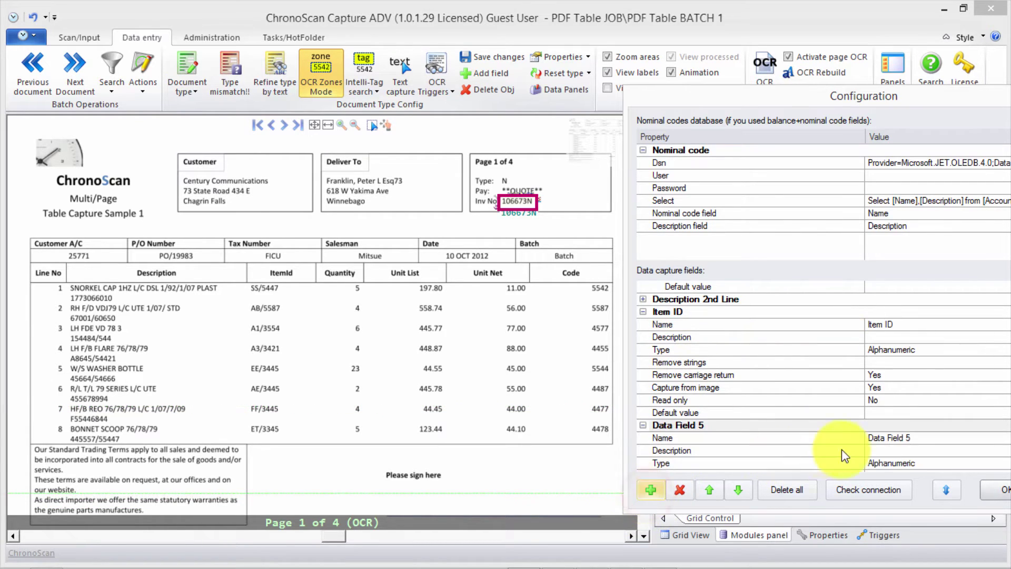
{"action": "left_click", "coordinate": [919, 450]}
{"action": "left_click", "coordinate": [919, 438]}
{"action": "left_click", "coordinate": [919, 438]}
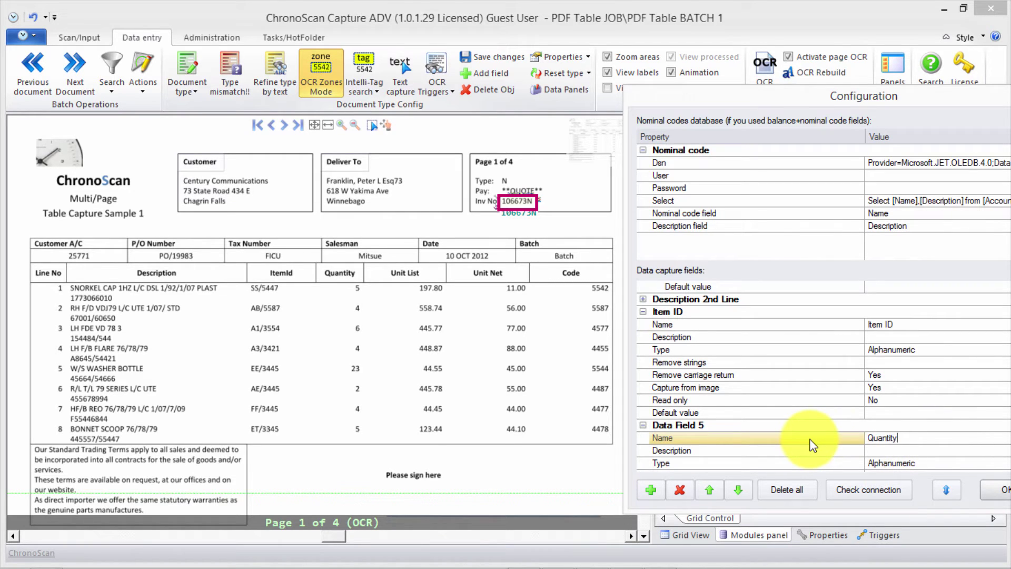
Add three more capture fields named Unit List, Unit Net and Code
{"action": "left_click", "coordinate": [654, 493]}
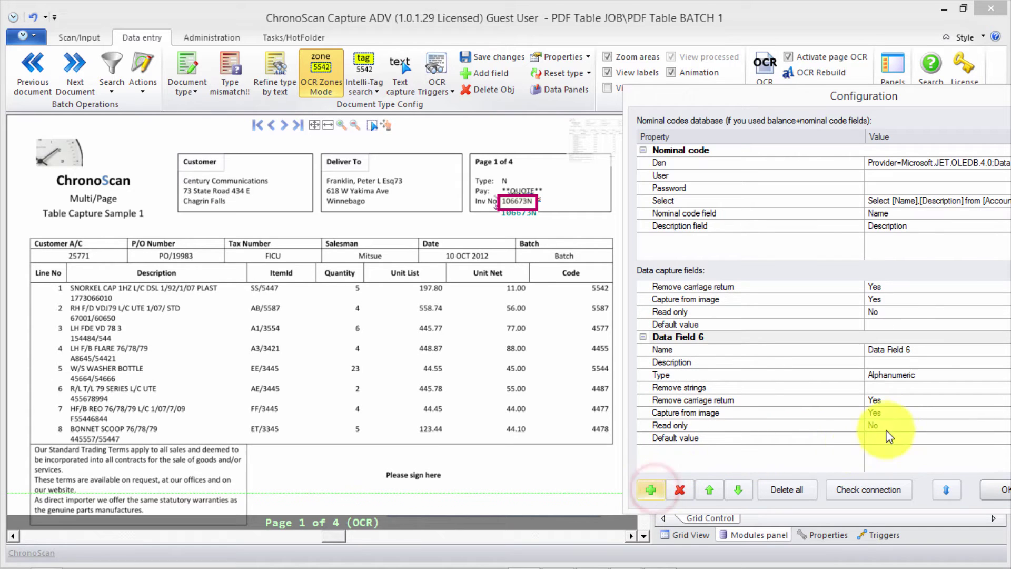
{"action": "left_click", "coordinate": [918, 349]}
{"action": "left_click", "coordinate": [919, 349]}
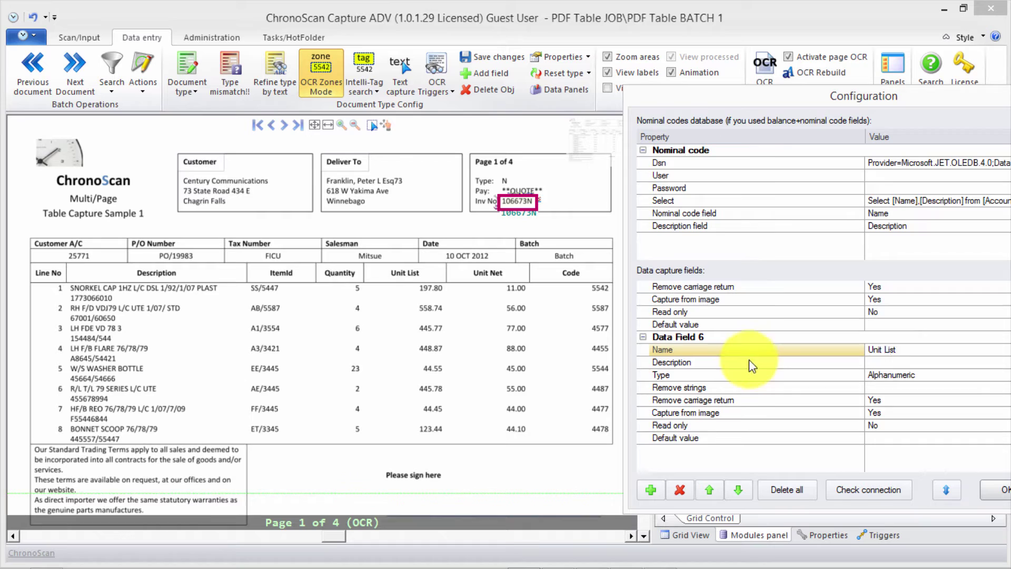
{"action": "left_click", "coordinate": [653, 489]}
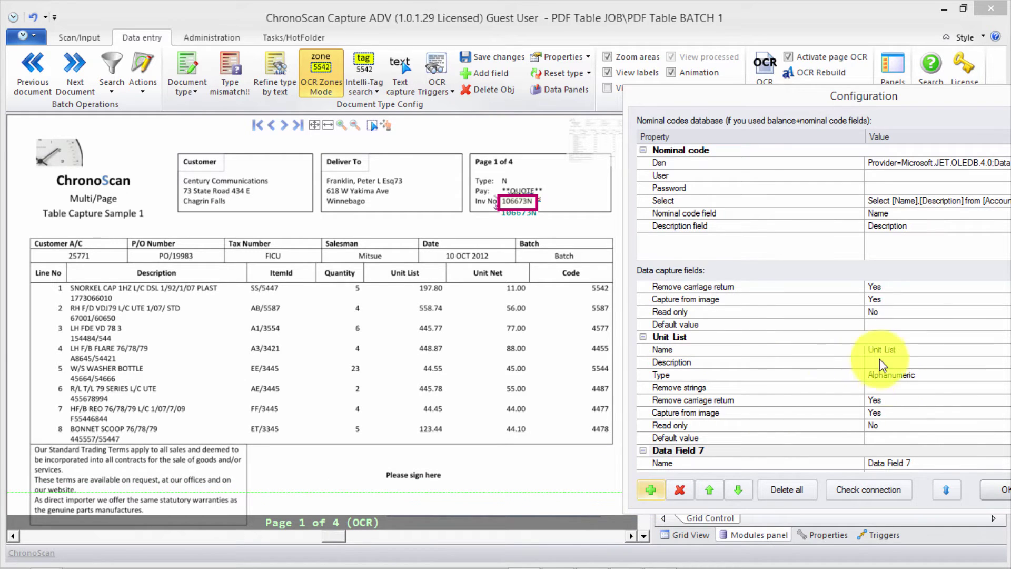
{"action": "left_click", "coordinate": [905, 464]}
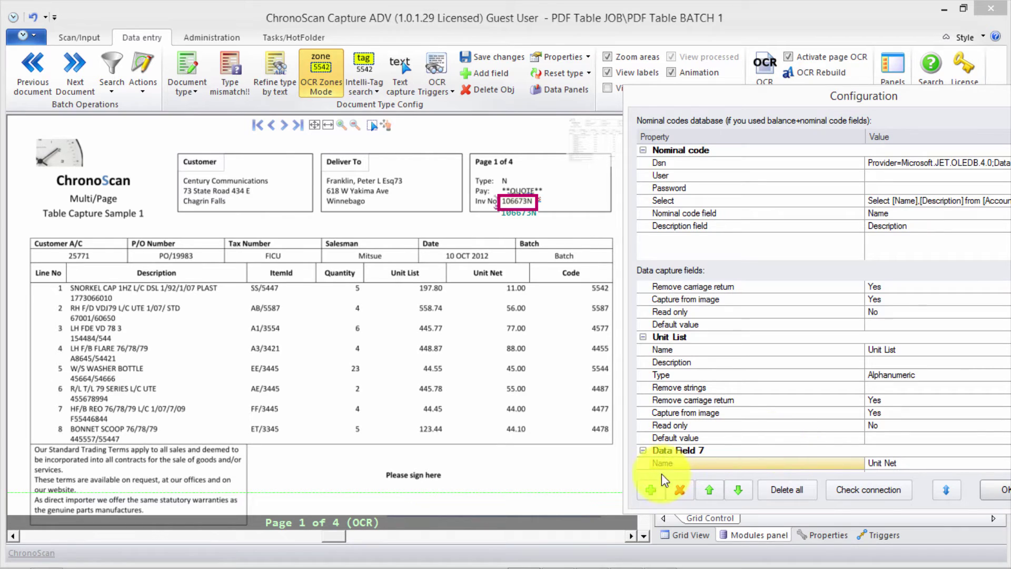
{"action": "left_click", "coordinate": [650, 490]}
{"action": "left_click", "coordinate": [917, 350]}
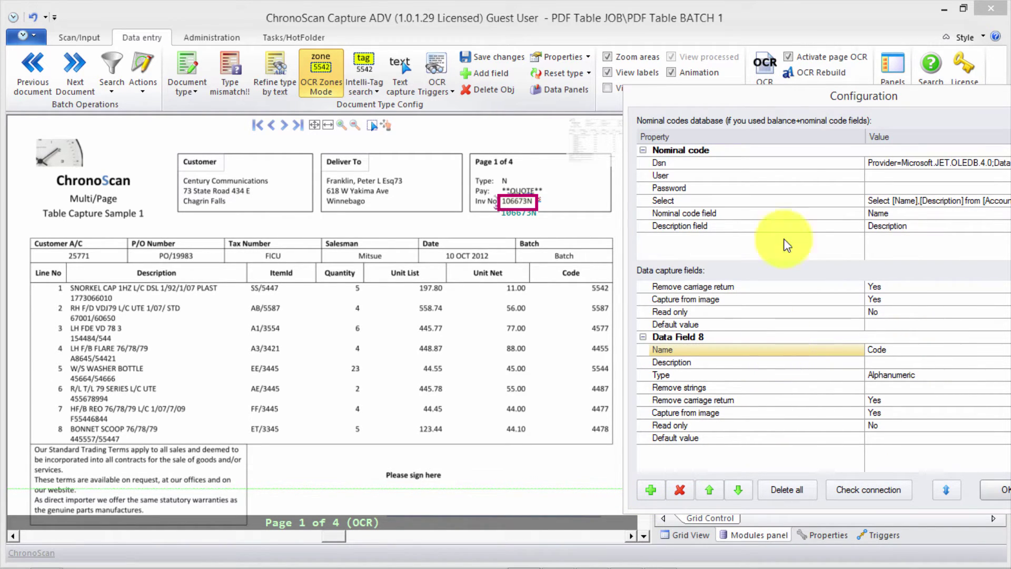
Save the grid field configuration and close the eXtra panels settings
{"action": "left_click_drag", "start_coordinate": [849, 100], "coordinate": [674, 95]}
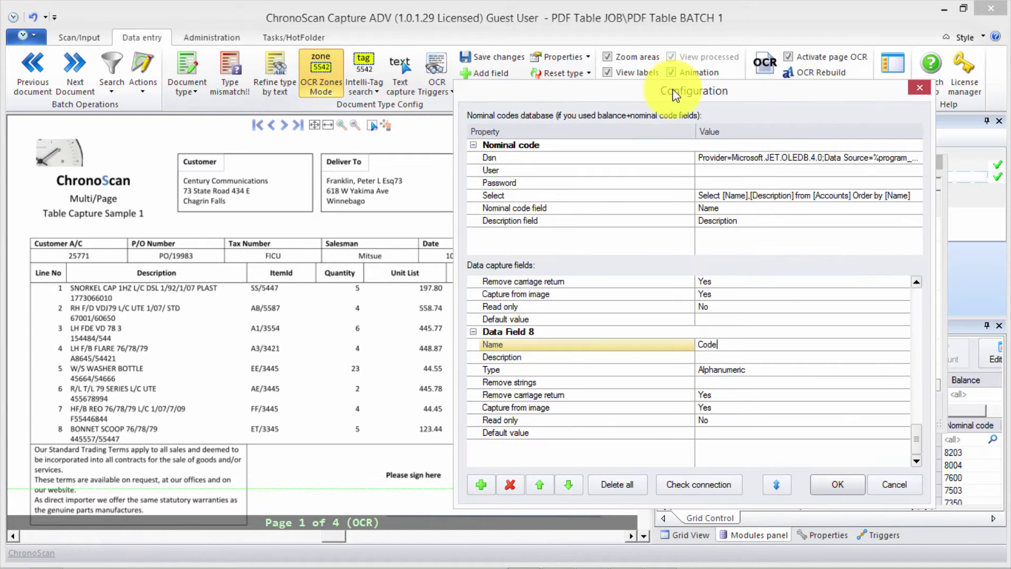
{"action": "left_click", "coordinate": [836, 490]}
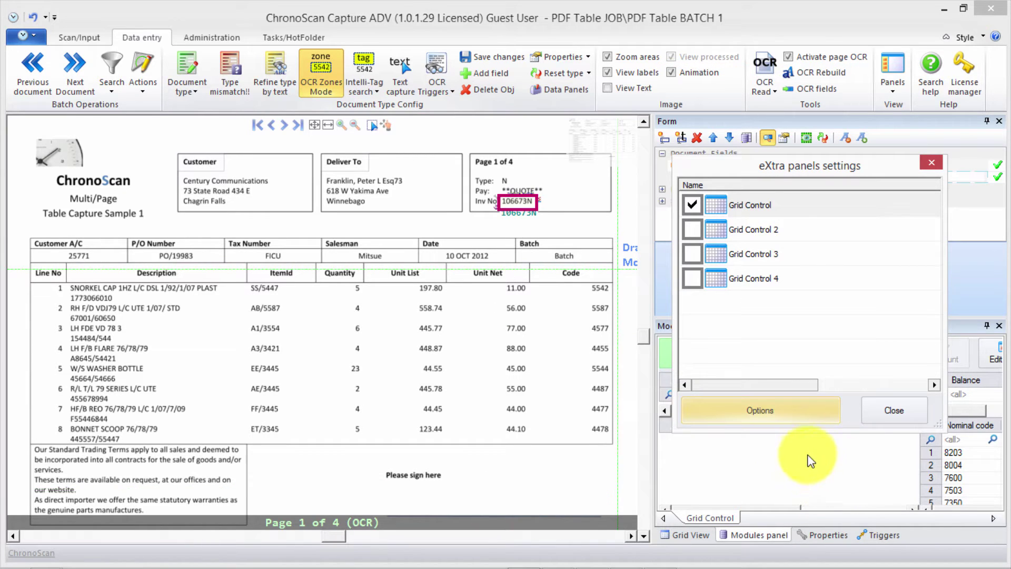
{"action": "left_click", "coordinate": [898, 410]}
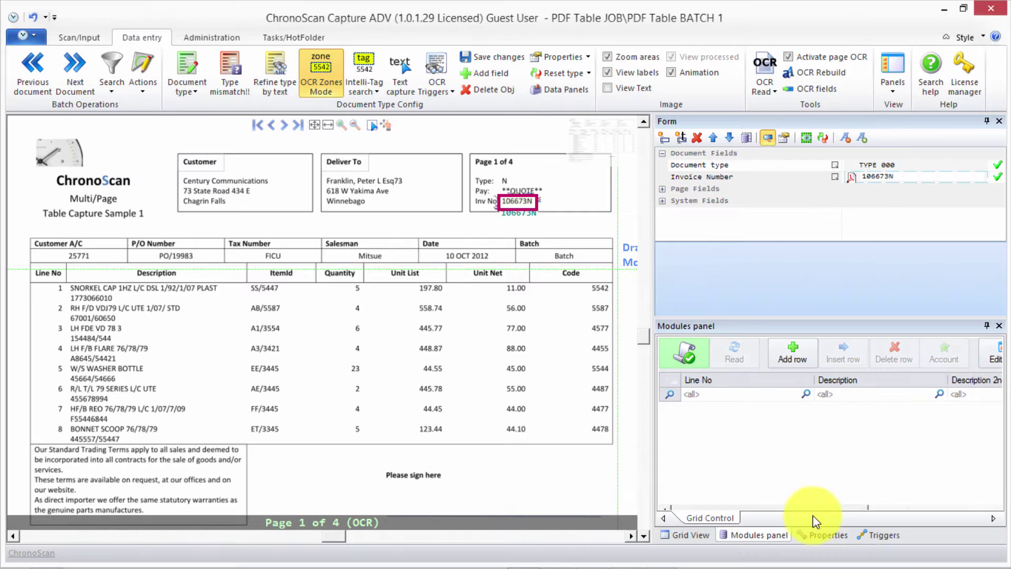
Dock the Modules panel under the viewer so the empty grid shows Line No through Quantity
{"action": "left_click", "coordinate": [750, 536]}
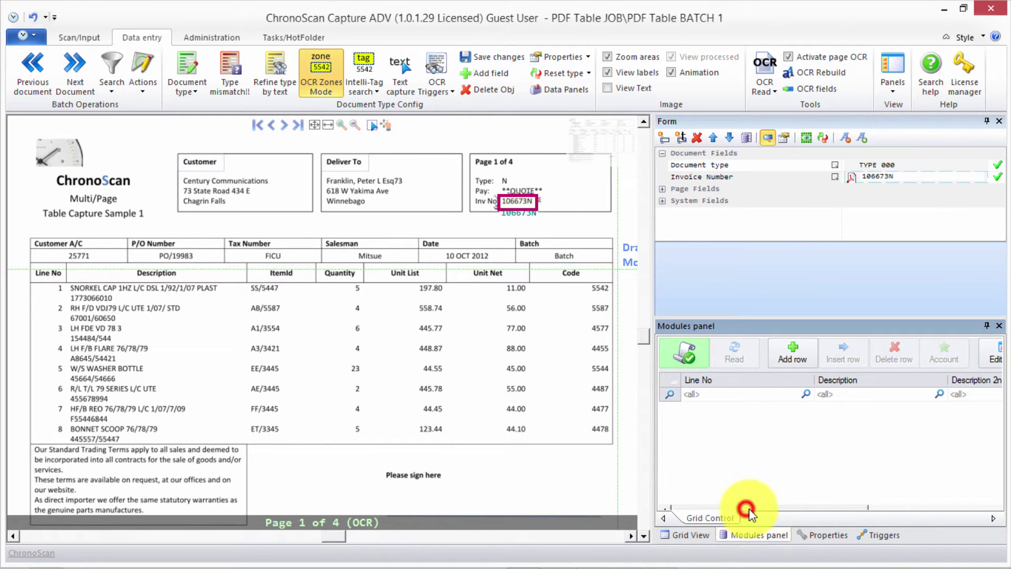
{"action": "left_click_drag", "start_coordinate": [749, 508], "coordinate": [940, 413]}
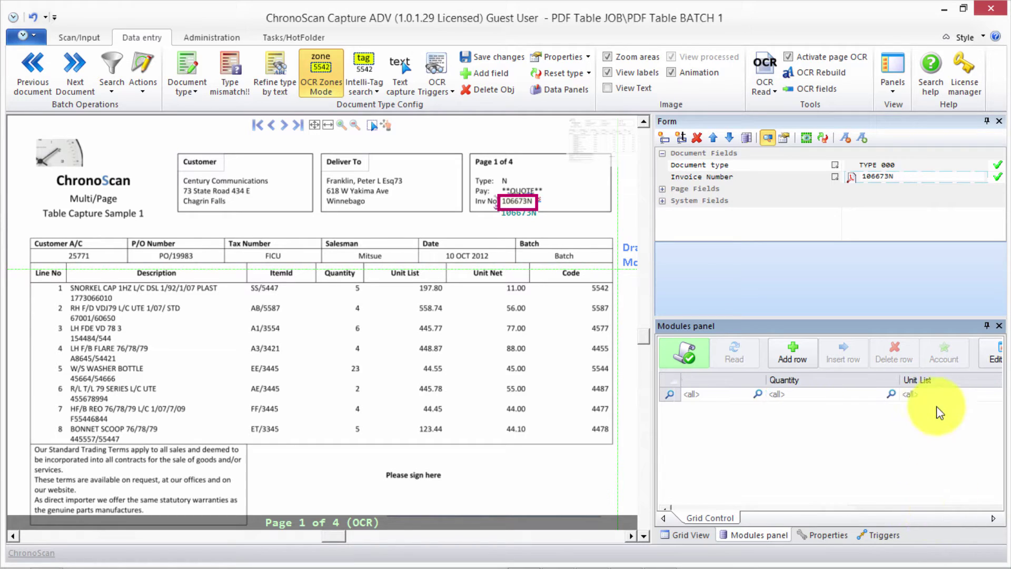
{"action": "left_click_drag", "start_coordinate": [930, 514], "coordinate": [679, 498]}
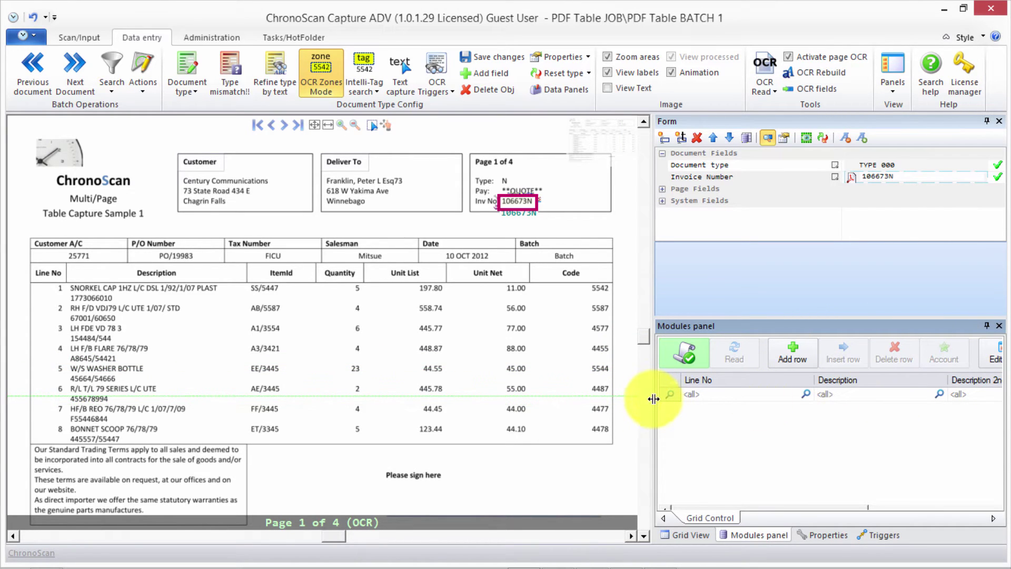
{"action": "left_click_drag", "start_coordinate": [648, 399], "coordinate": [706, 383]}
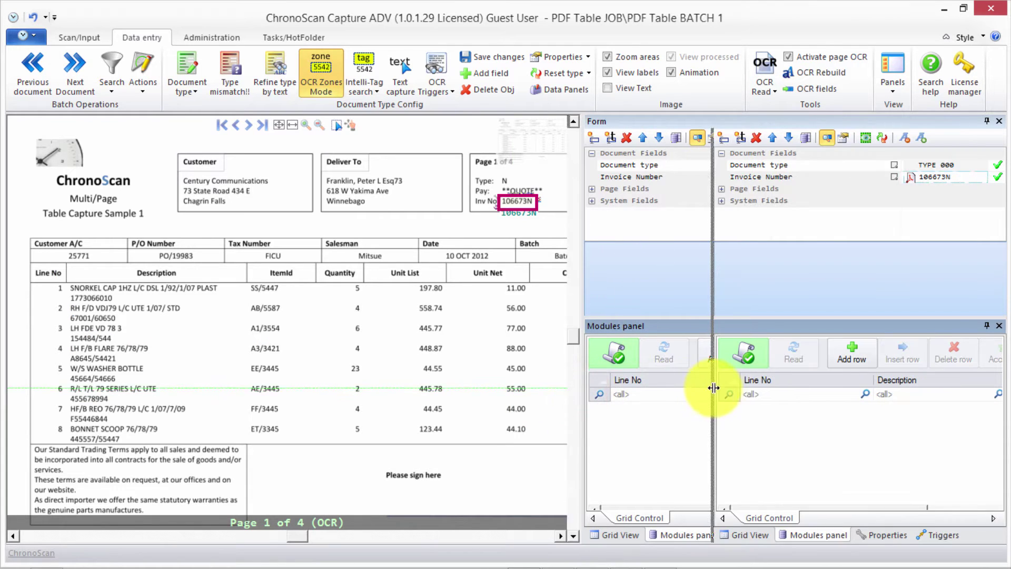
{"action": "left_click_drag", "start_coordinate": [832, 268], "coordinate": [294, 396]}
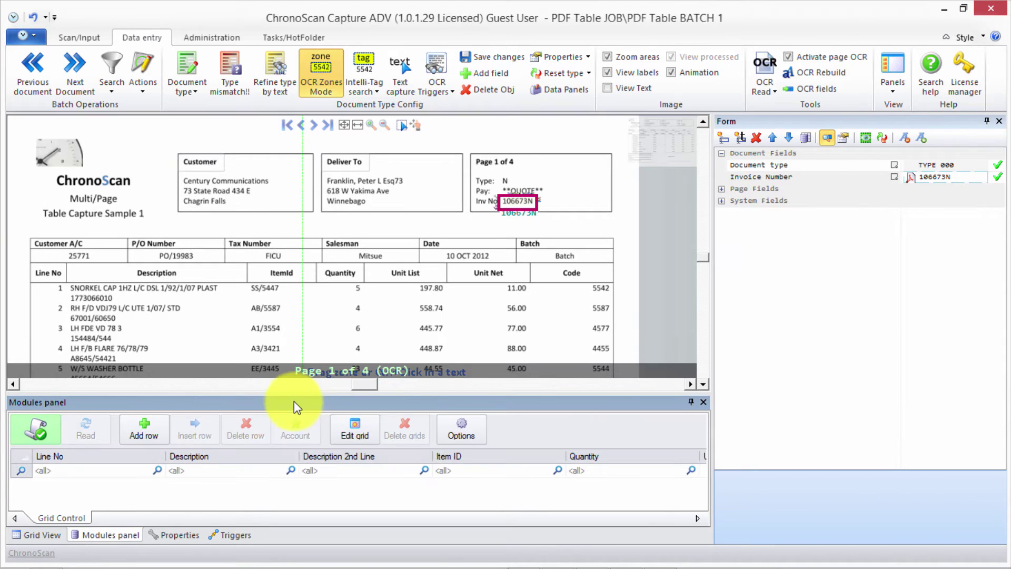
{"action": "scroll", "coordinate": [503, 292], "scroll_direction": "down", "scroll_amount": 3}
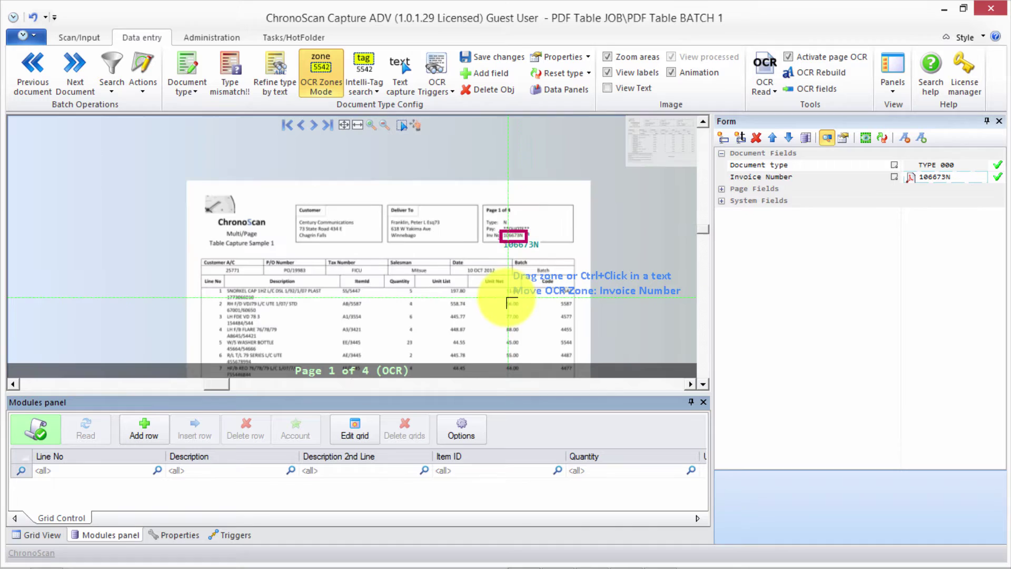
{"action": "scroll", "coordinate": [621, 295], "scroll_direction": "down", "scroll_amount": 2}
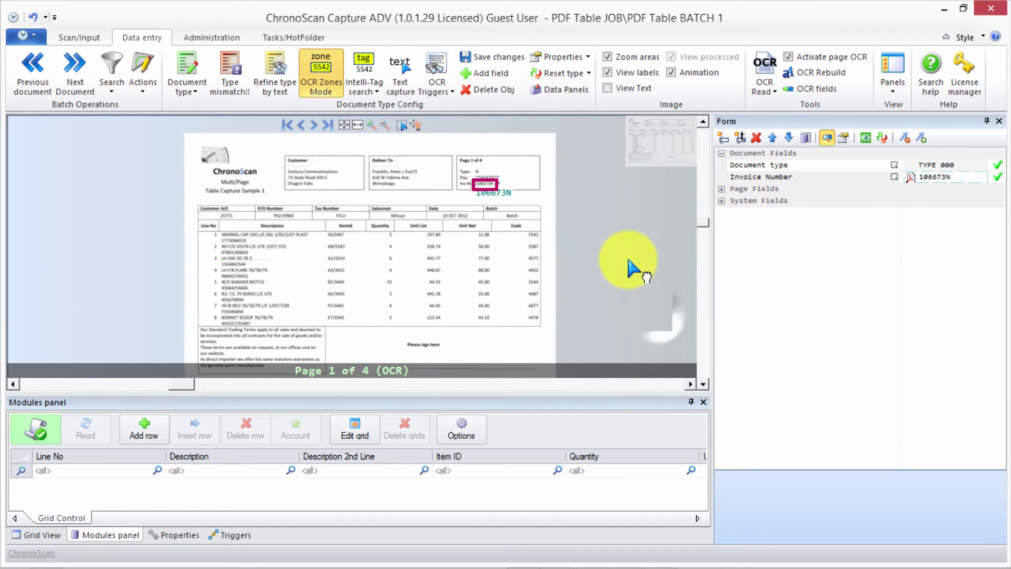
Draw a capture grid around the line-item table and pan from Description to the Code column
{"action": "left_click", "coordinate": [348, 425]}
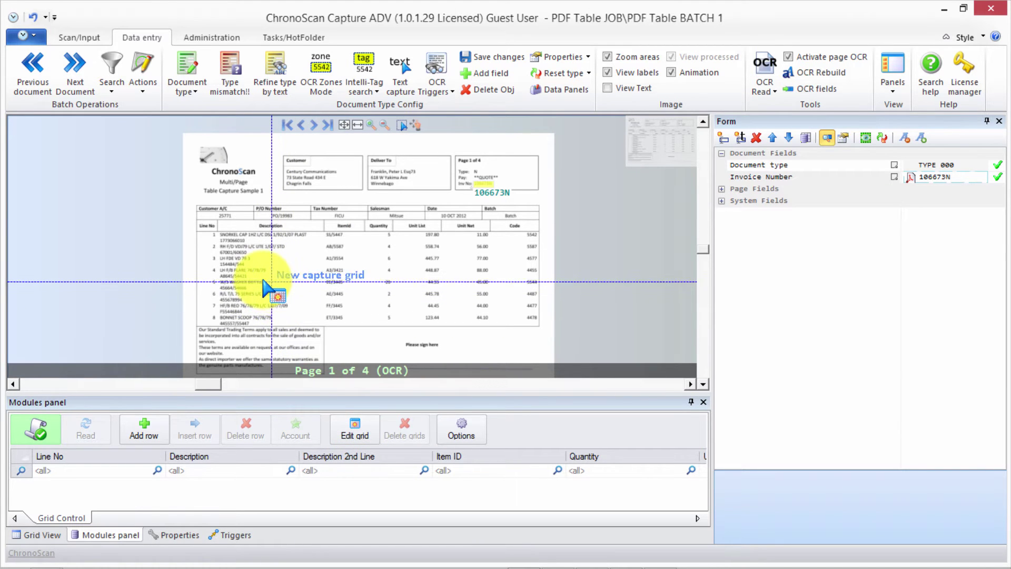
{"action": "scroll", "coordinate": [274, 271], "scroll_direction": "up", "scroll_amount": 3}
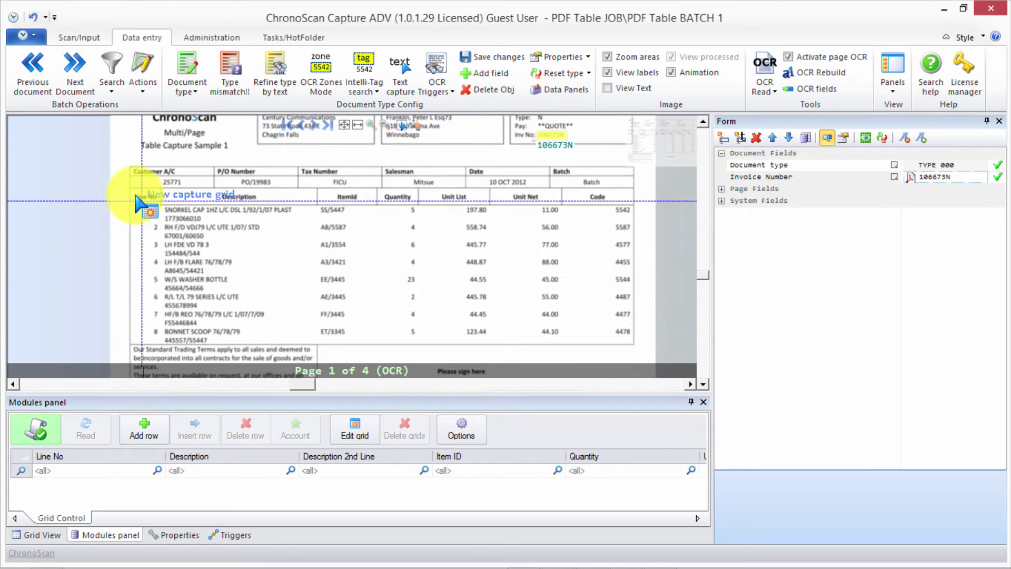
{"action": "mouse_move", "coordinate": [130, 188]}
{"action": "left_mouse_down"}
{"action": "mouse_move", "coordinate": [362, 293]}
{"action": "mouse_move", "coordinate": [587, 350]}
{"action": "mouse_move", "coordinate": [638, 348]}
{"action": "left_mouse_up"}
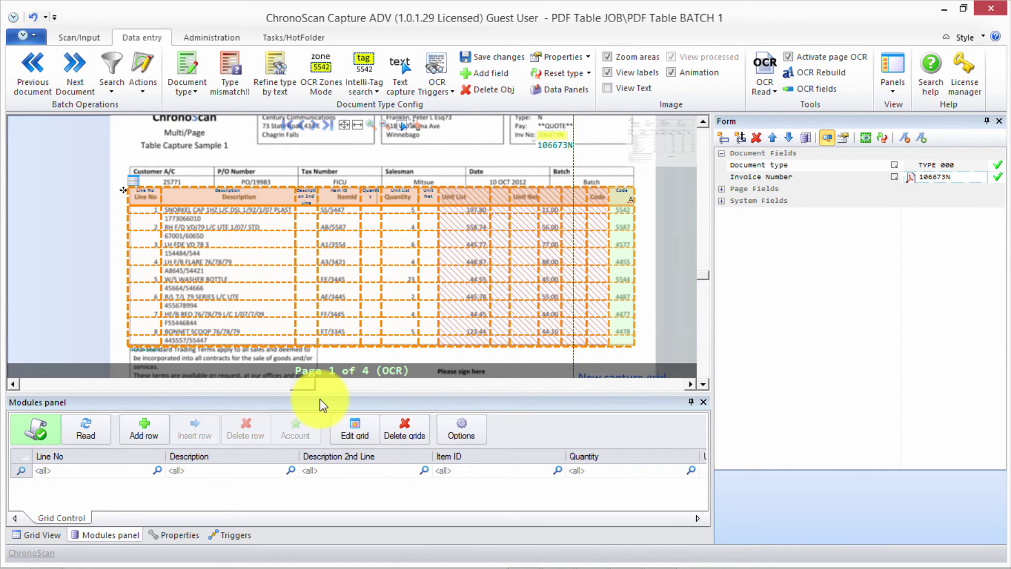
{"action": "scroll", "coordinate": [547, 314], "scroll_direction": "up", "scroll_amount": 2}
{"action": "scroll", "coordinate": [548, 315], "scroll_direction": "up", "scroll_amount": 1}
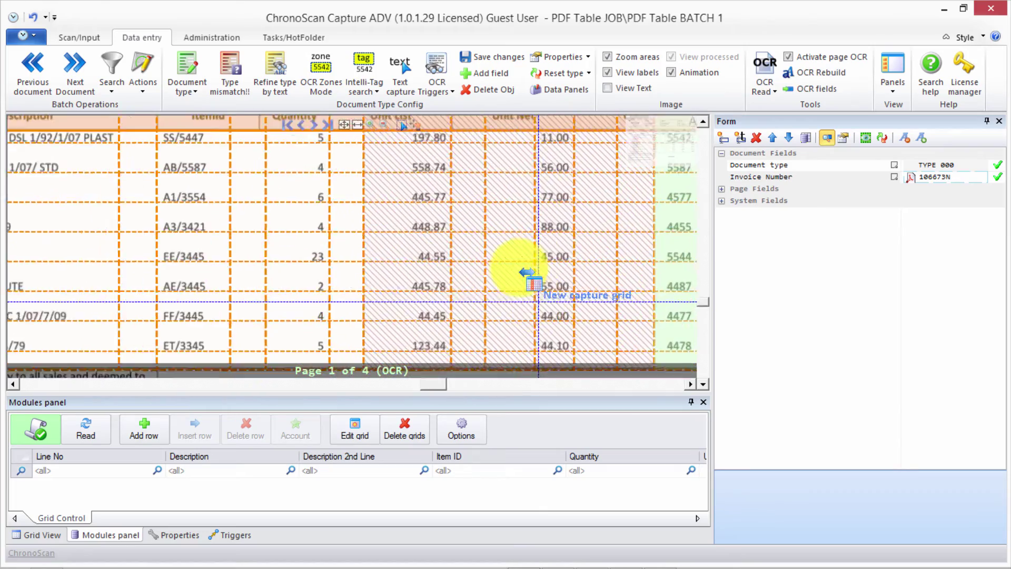
{"action": "scroll", "coordinate": [255, 199], "scroll_direction": "down", "scroll_amount": 2}
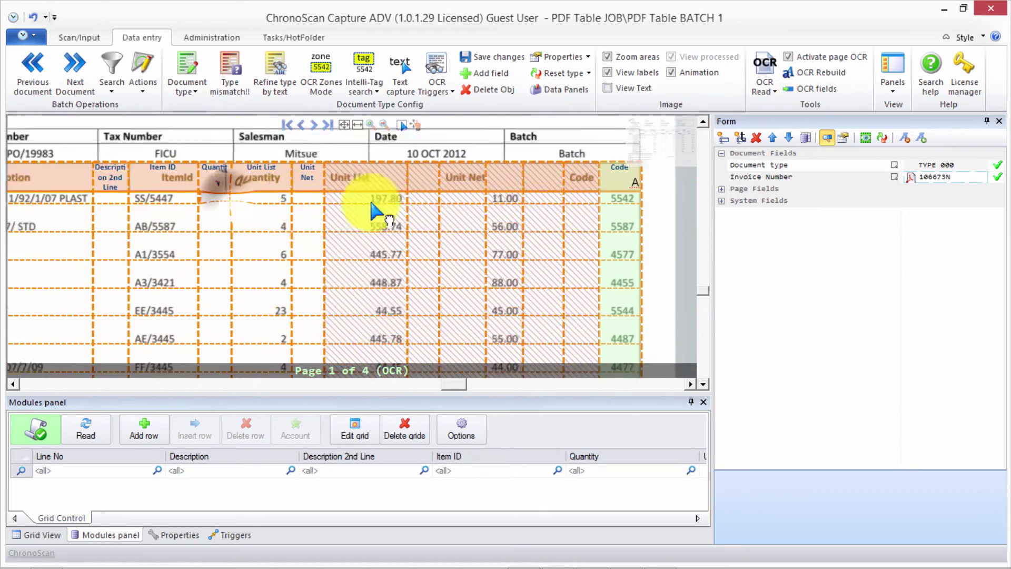
{"action": "scroll", "coordinate": [230, 203], "scroll_direction": "up", "scroll_amount": 2}
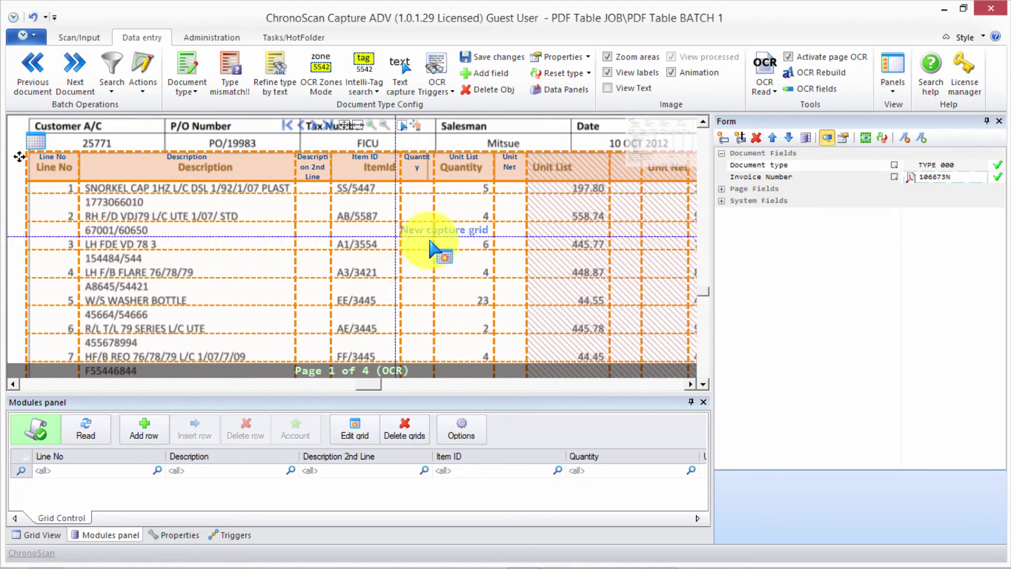
{"action": "left_click_drag", "start_coordinate": [429, 248], "coordinate": [216, 258]}
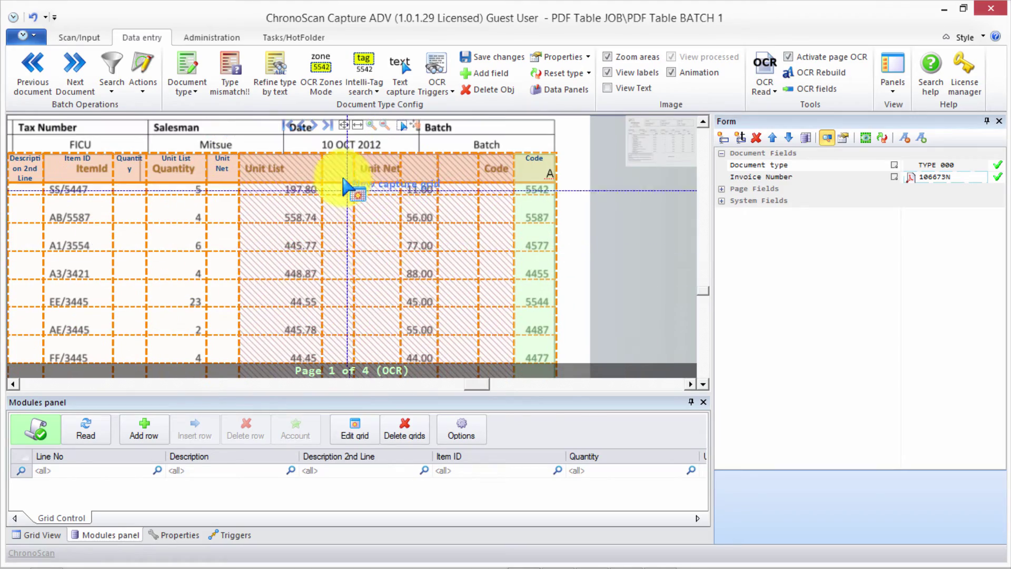
{"action": "left_click_drag", "start_coordinate": [277, 191], "coordinate": [451, 214]}
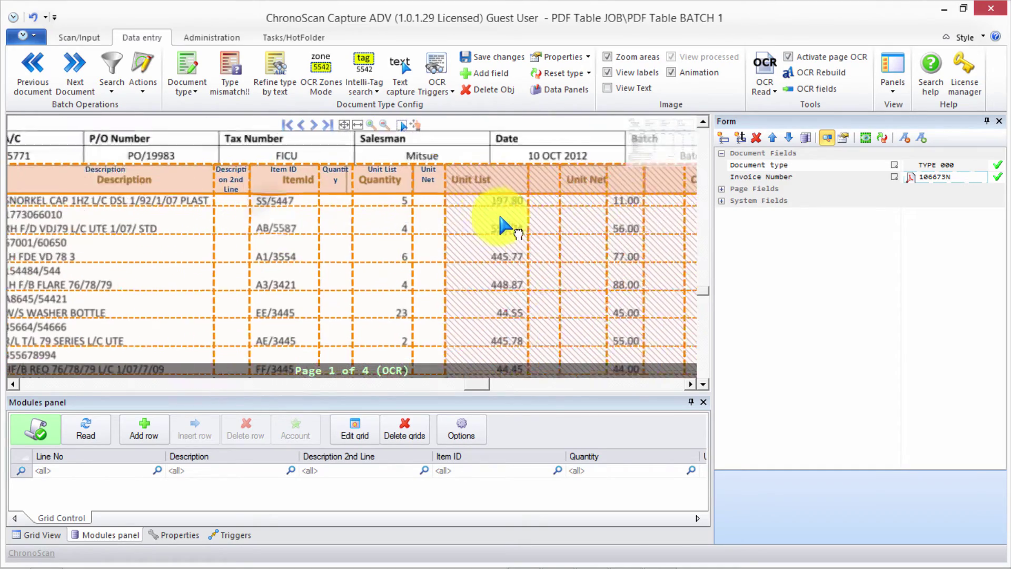
{"action": "left_click_drag", "start_coordinate": [531, 258], "coordinate": [275, 248]}
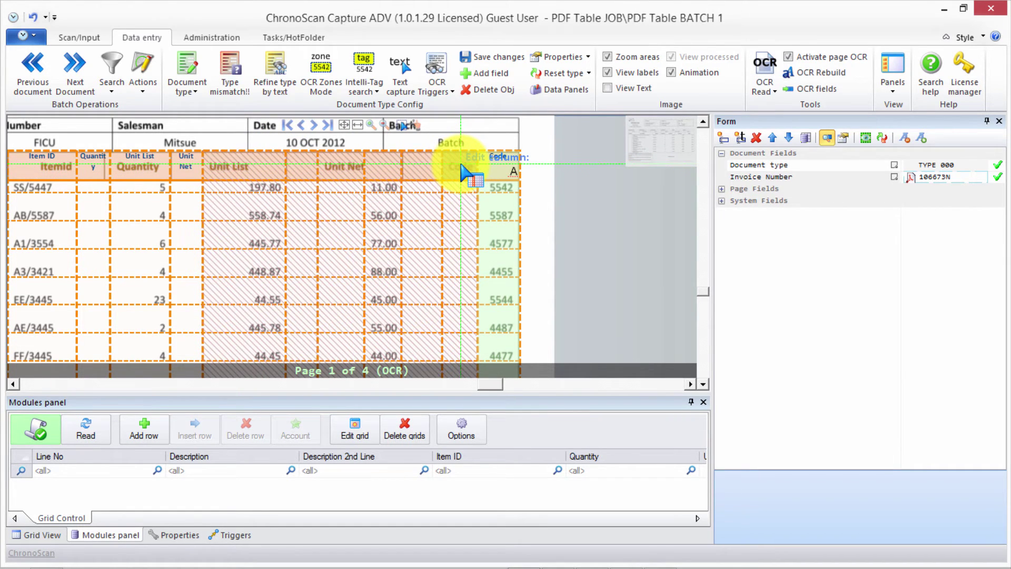
Delete the surplus grid columns around the Code and Unit Net columns
{"action": "right_click", "coordinate": [460, 165]}
{"action": "left_click", "coordinate": [421, 171]}
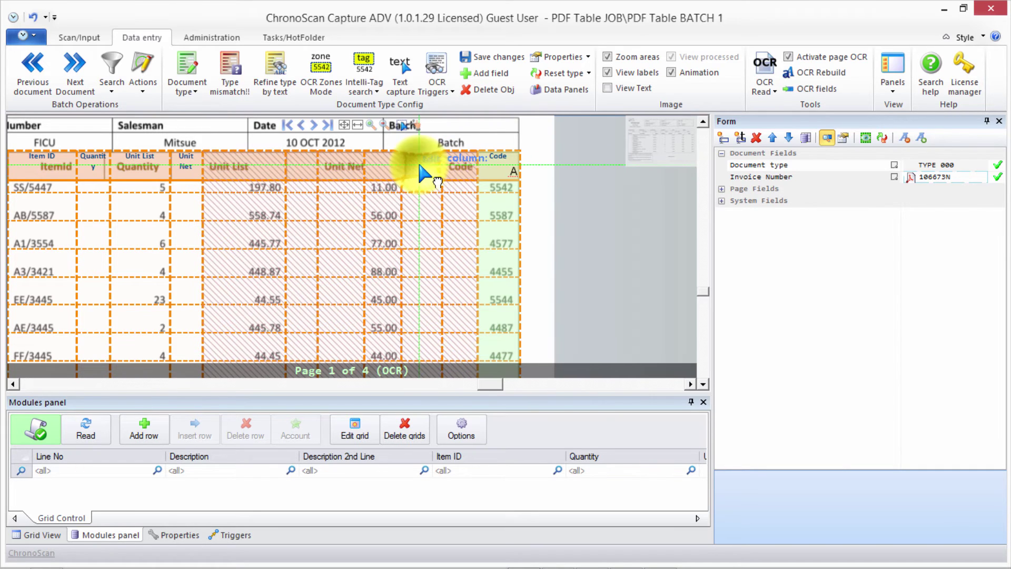
{"action": "right_click", "coordinate": [462, 165]}
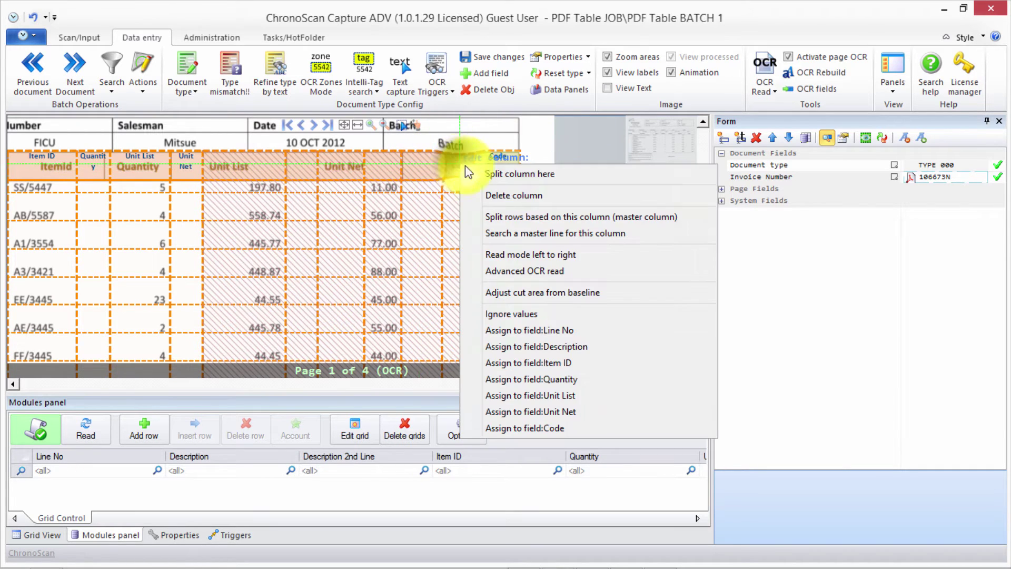
{"action": "left_click", "coordinate": [504, 195]}
{"action": "right_click", "coordinate": [437, 169]}
{"action": "left_click", "coordinate": [455, 199]}
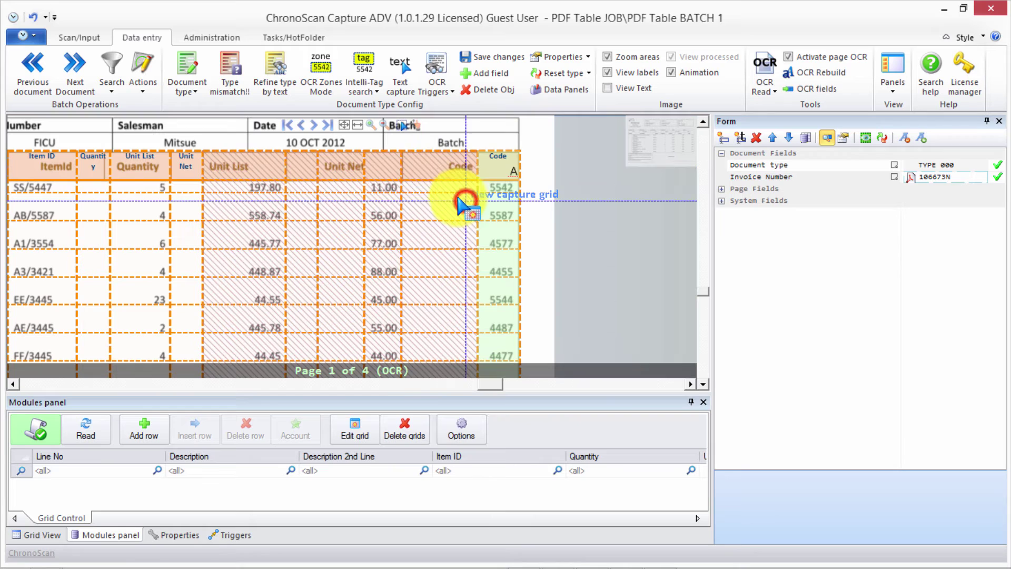
{"action": "right_click", "coordinate": [399, 167]}
{"action": "left_click", "coordinate": [432, 199]}
{"action": "right_click", "coordinate": [387, 186]}
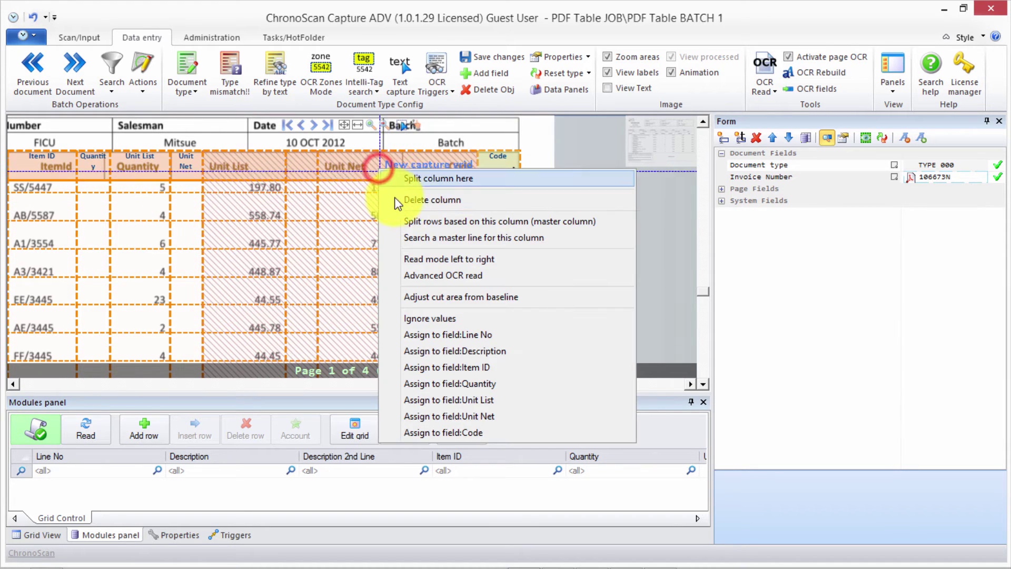
{"action": "left_click", "coordinate": [406, 196]}
{"action": "right_click", "coordinate": [383, 179]}
{"action": "left_click", "coordinate": [404, 202]}
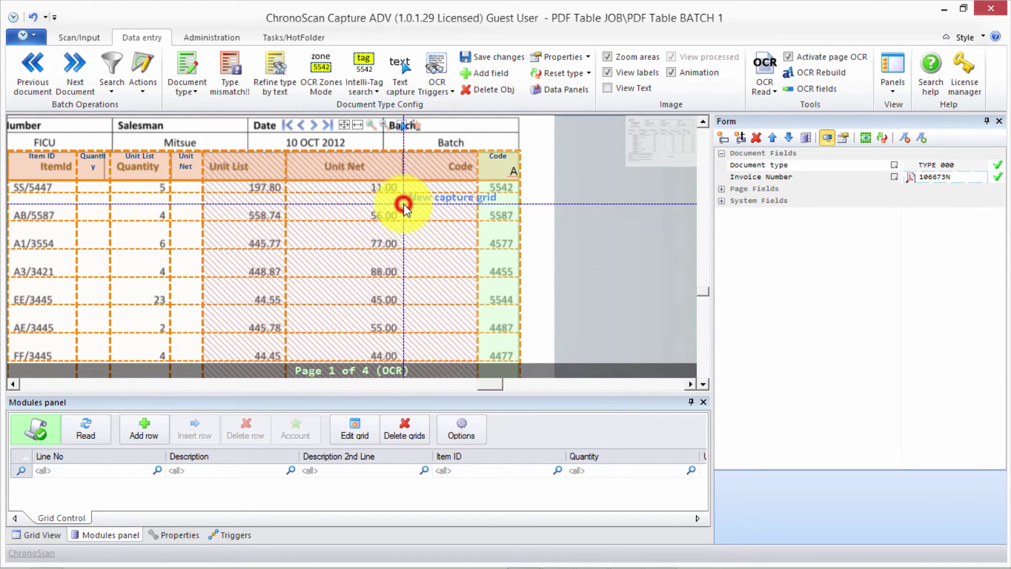
{"action": "right_click", "coordinate": [309, 165]}
{"action": "left_click", "coordinate": [340, 193]}
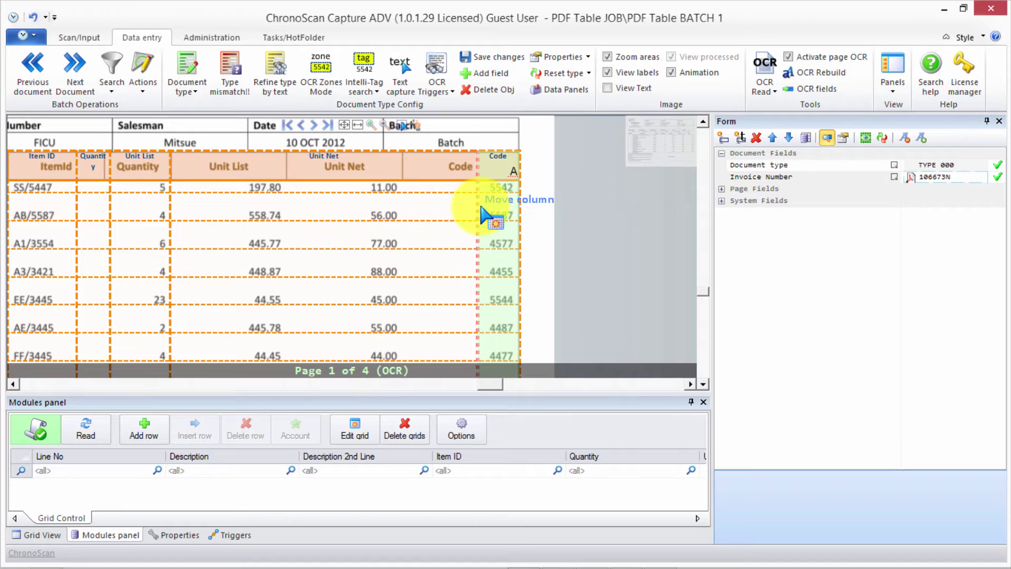
Fit the Item ID, Quantity, Unit List and Code dividers, and delete Description 2nd Line
{"action": "left_click_drag", "start_coordinate": [479, 206], "coordinate": [409, 208]}
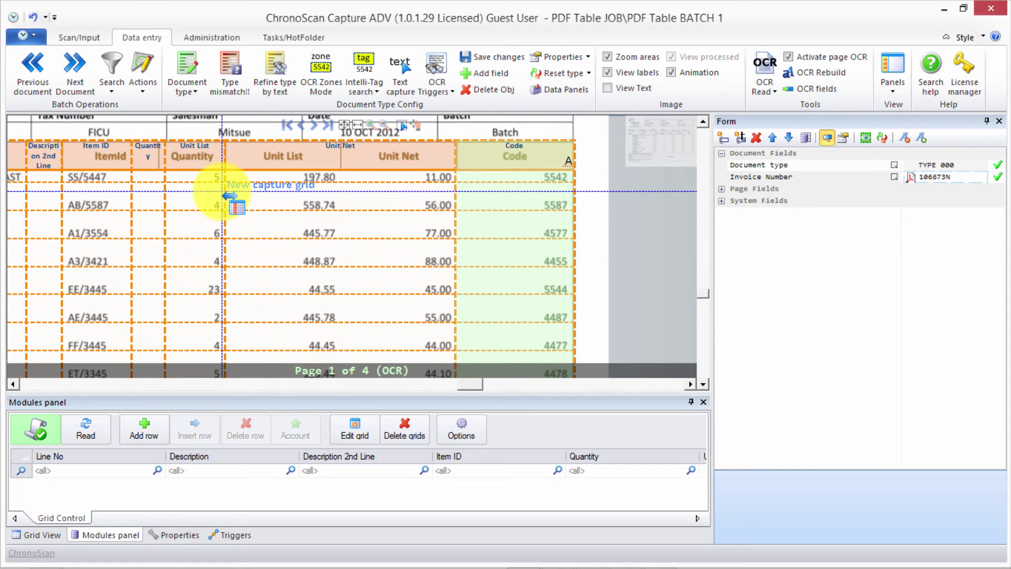
{"action": "left_click_drag", "start_coordinate": [221, 190], "coordinate": [332, 208]}
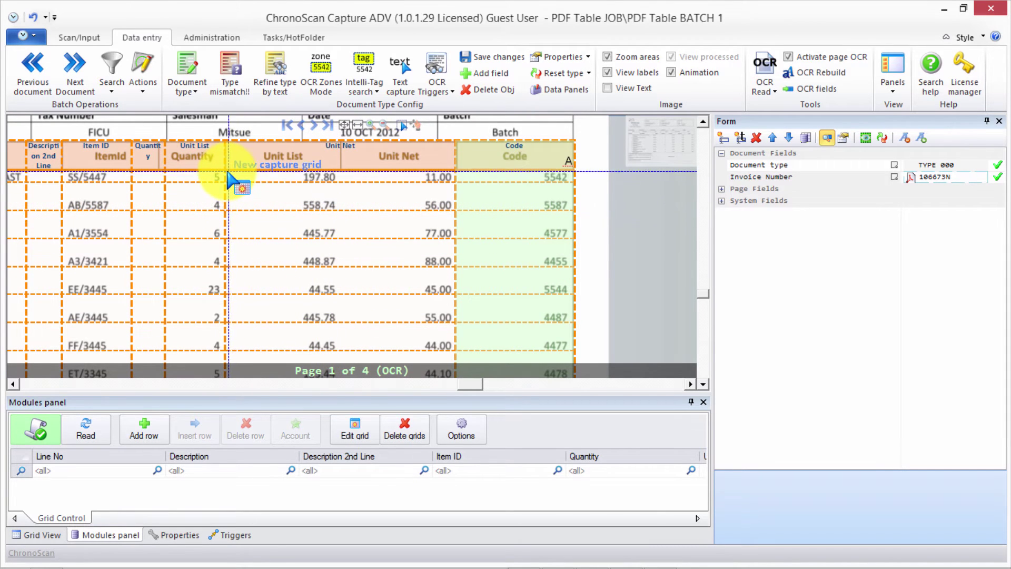
{"action": "left_click_drag", "start_coordinate": [226, 171], "coordinate": [342, 203]}
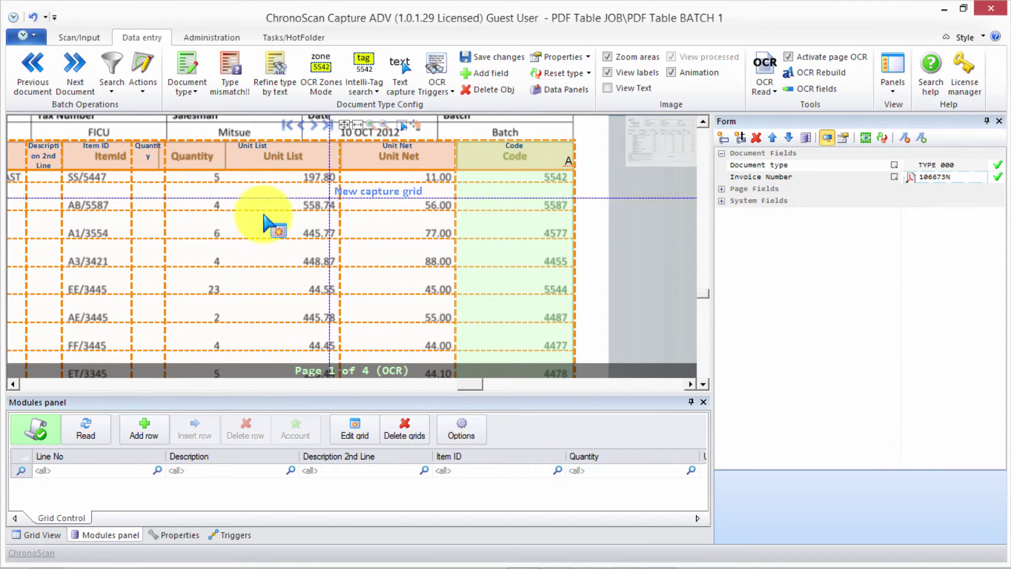
{"action": "left_click_drag", "start_coordinate": [236, 171], "coordinate": [301, 181]}
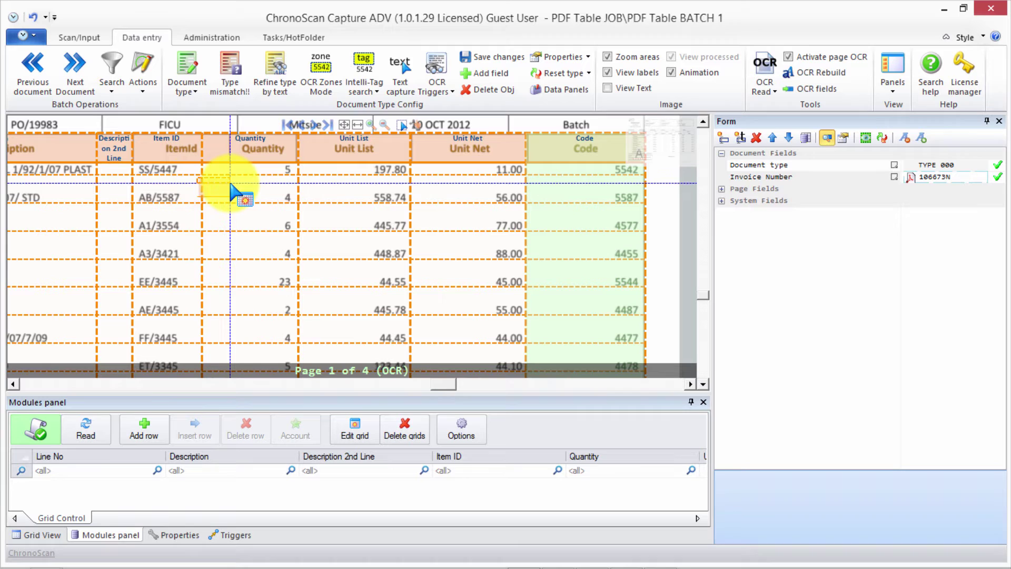
{"action": "left_click_drag", "start_coordinate": [202, 182], "coordinate": [236, 185]}
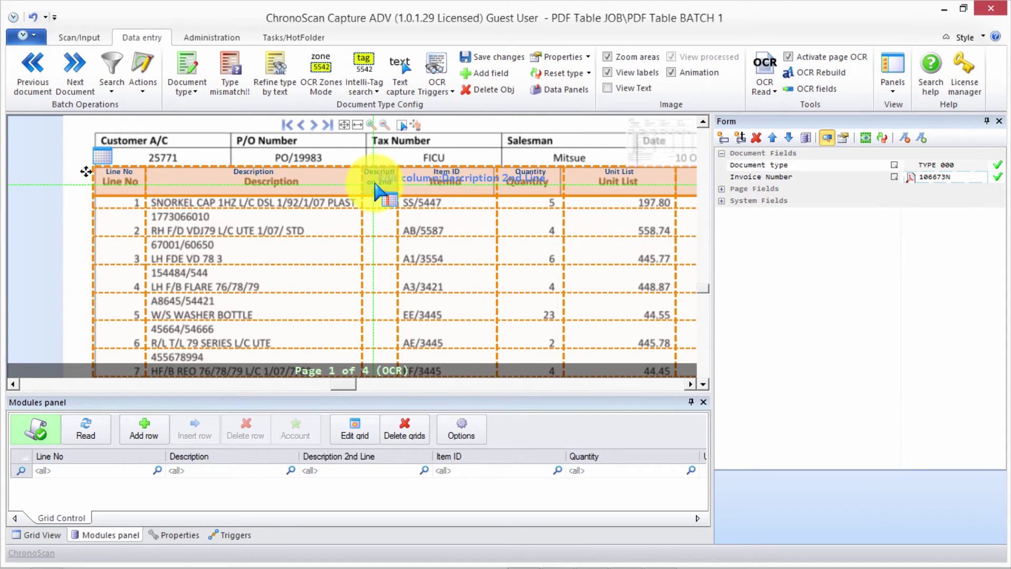
{"action": "right_click", "coordinate": [374, 183]}
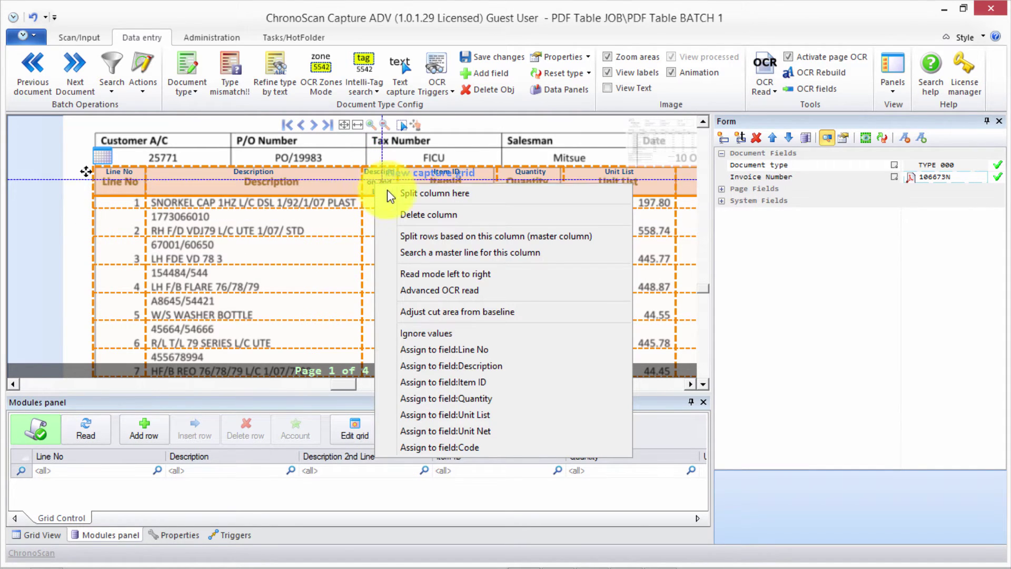
{"action": "left_click", "coordinate": [402, 215]}
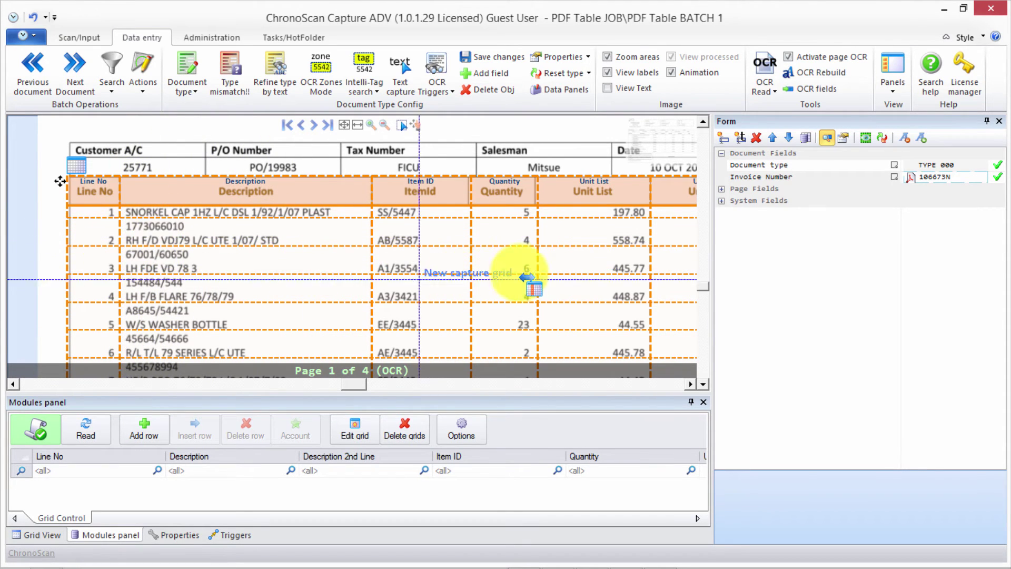
Make Code the master column, with rows split over the text of the column
{"action": "left_click_drag", "start_coordinate": [452, 266], "coordinate": [199, 259]}
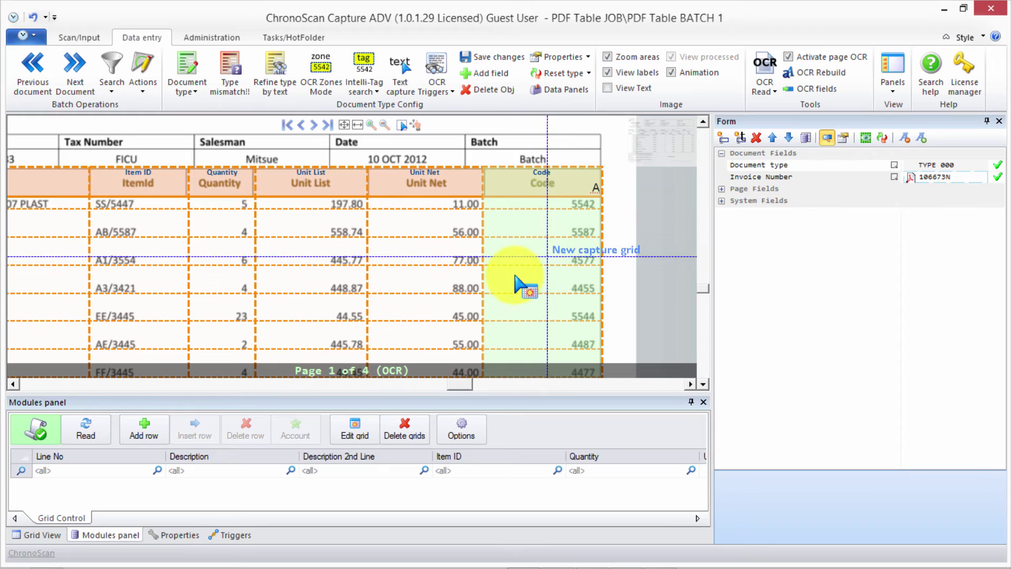
{"action": "right_click", "coordinate": [565, 188]}
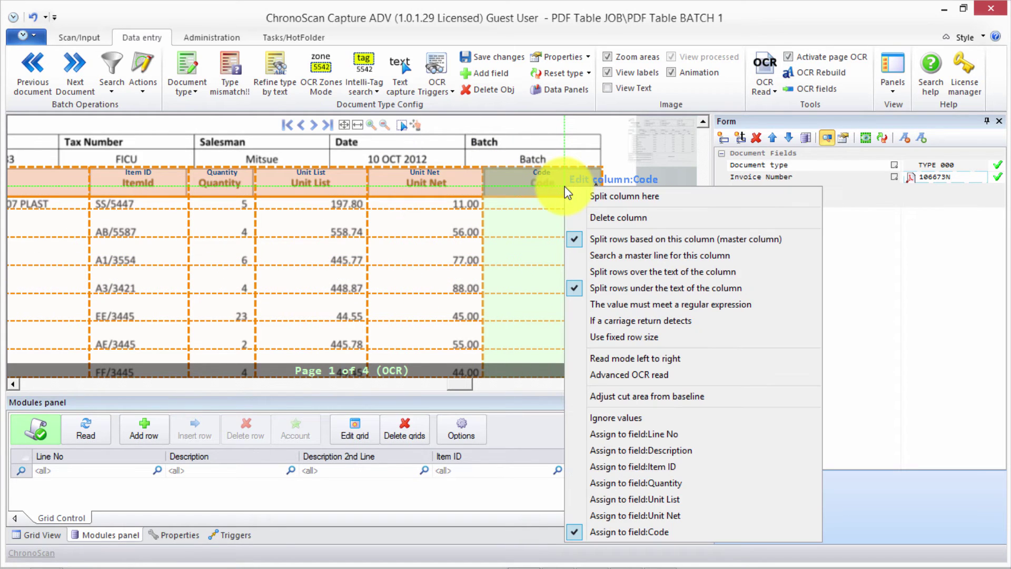
{"action": "left_click", "coordinate": [521, 187]}
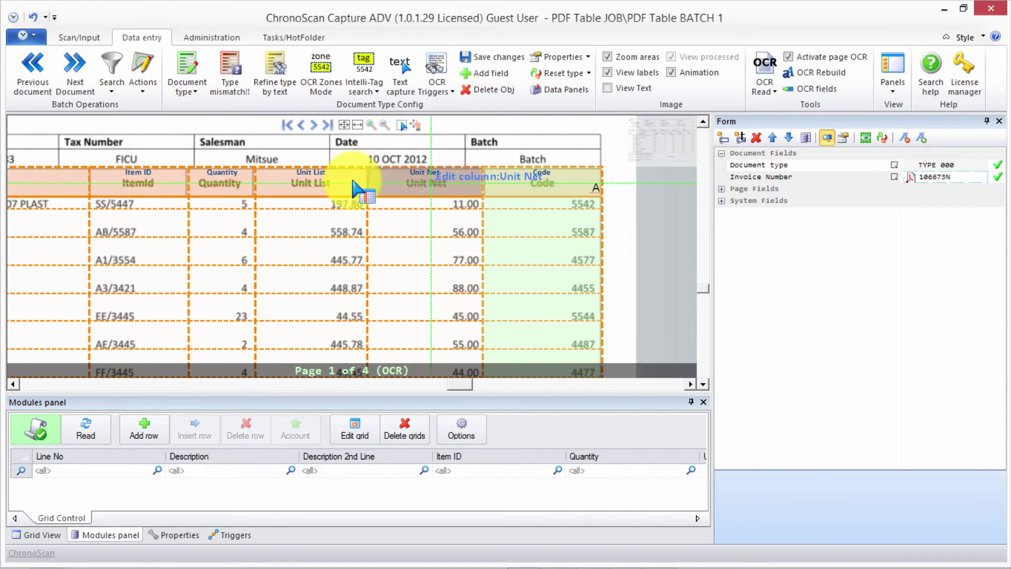
{"action": "right_click", "coordinate": [438, 185]}
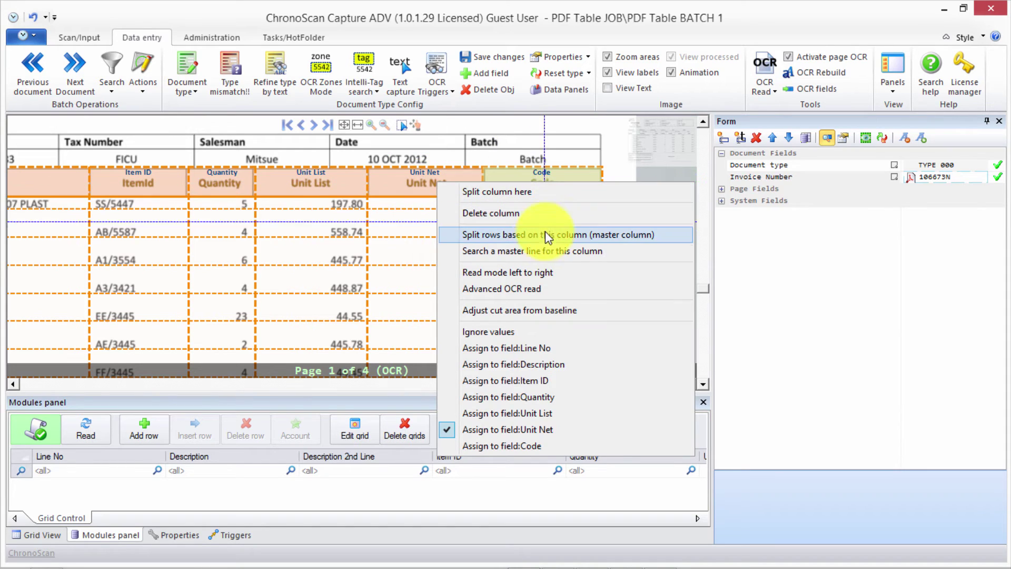
{"action": "left_click", "coordinate": [509, 237]}
{"action": "right_click", "coordinate": [305, 182]}
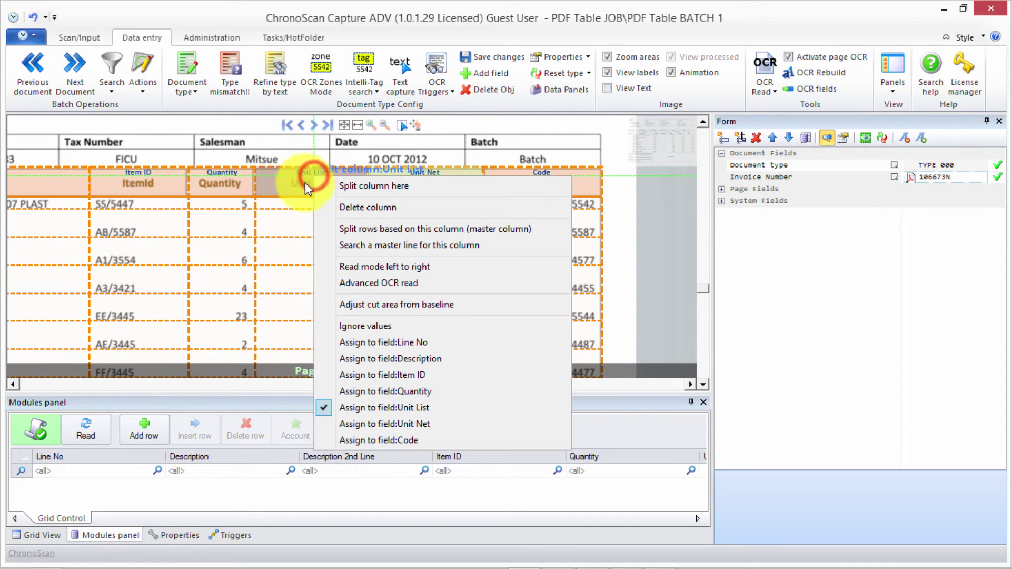
{"action": "left_click", "coordinate": [364, 229]}
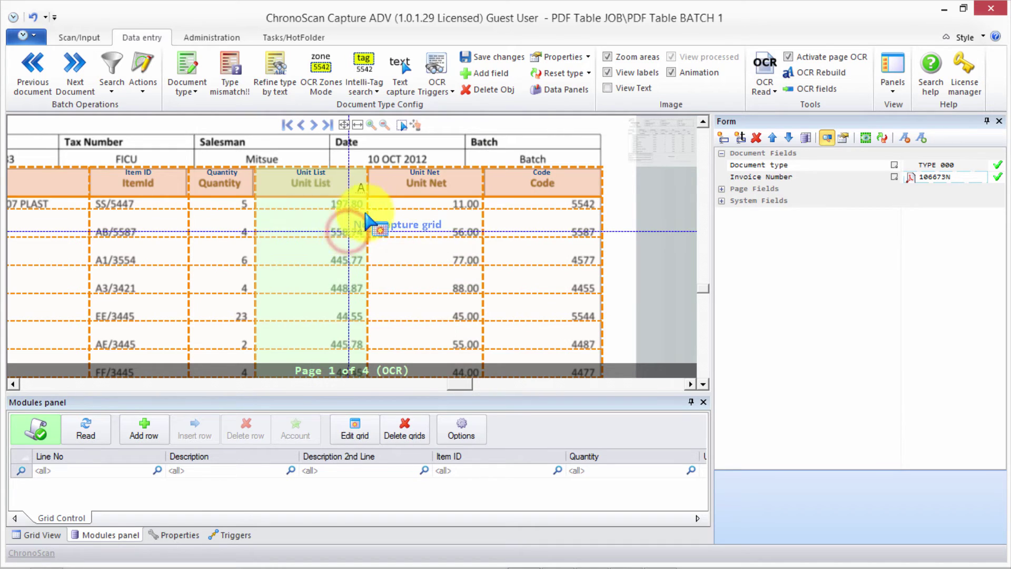
{"action": "left_click", "coordinate": [546, 181]}
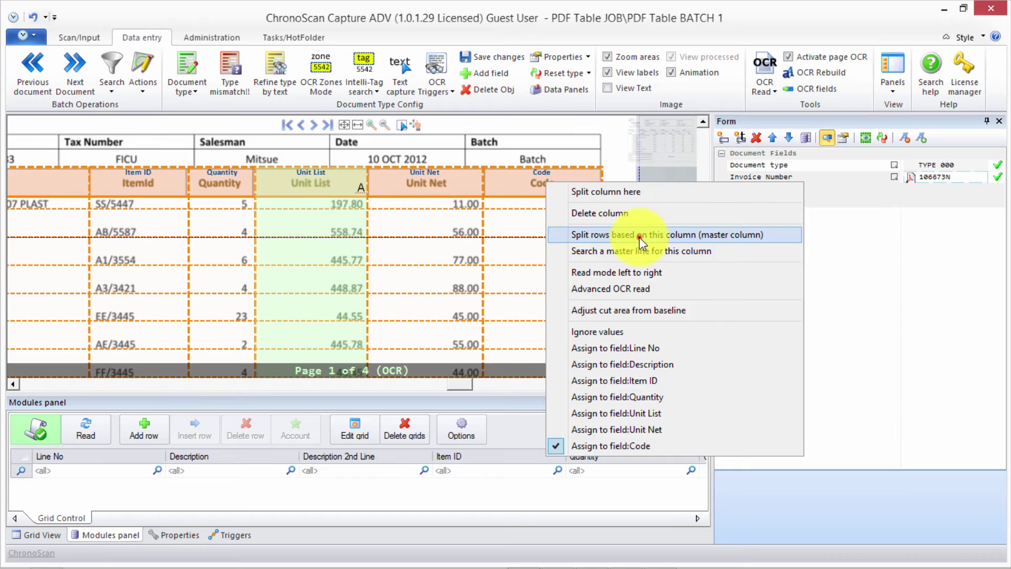
{"action": "left_click", "coordinate": [639, 237]}
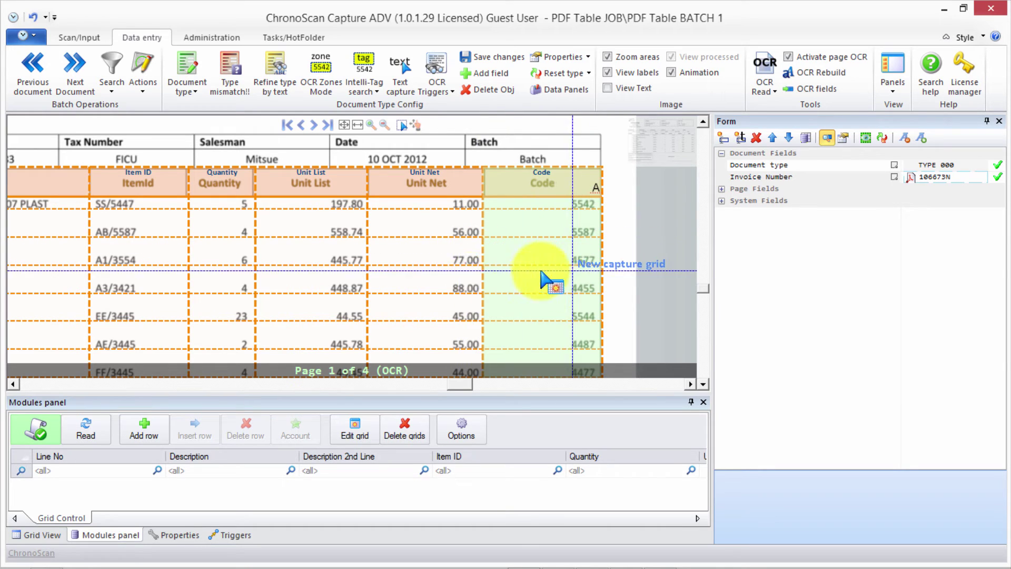
{"action": "right_click", "coordinate": [545, 177]}
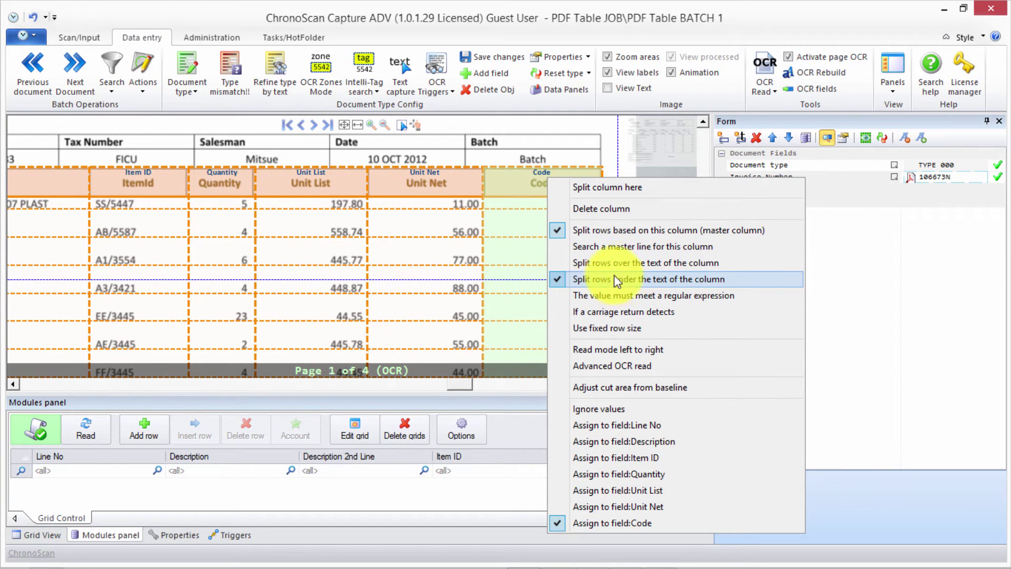
{"action": "left_click", "coordinate": [608, 262]}
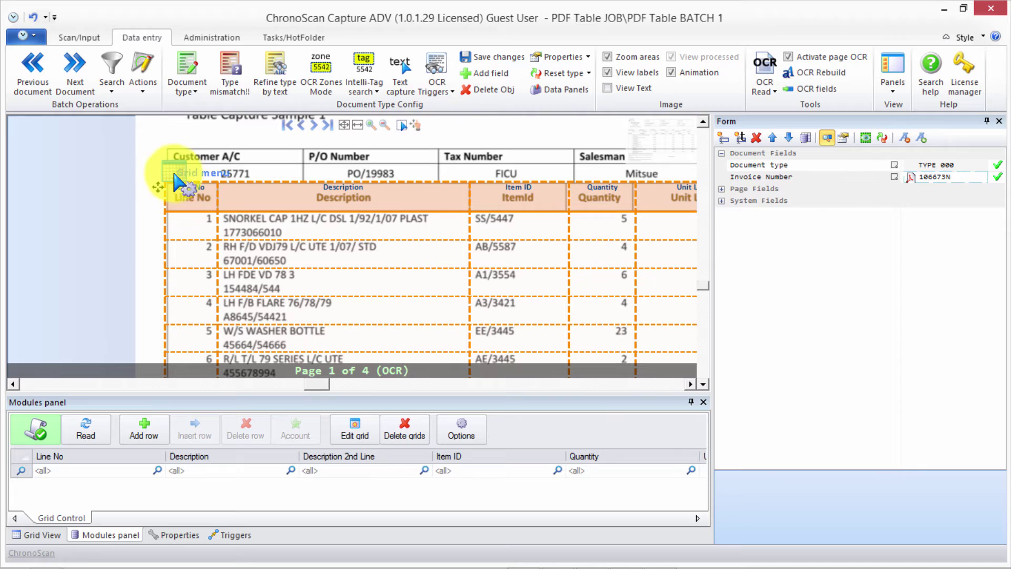
Apply the capture grid to all pages and check the row splits through page 4
{"action": "left_click", "coordinate": [174, 174]}
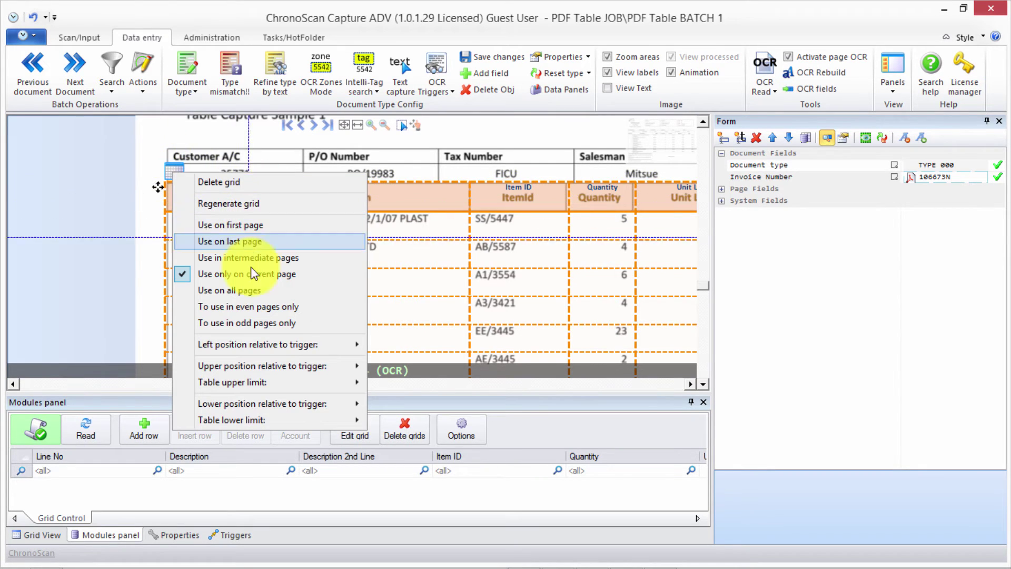
{"action": "left_click", "coordinate": [226, 289]}
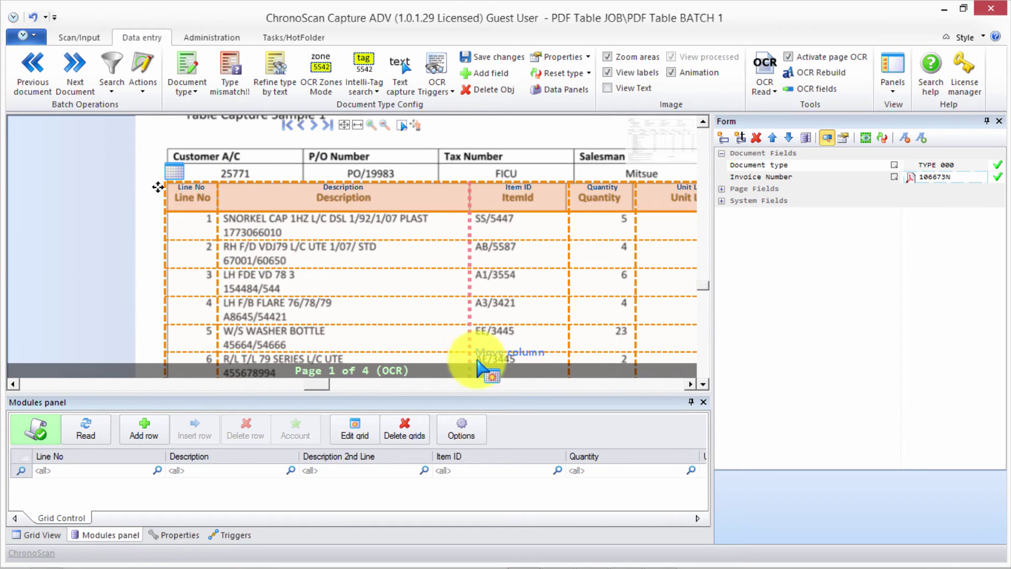
{"action": "left_click", "coordinate": [314, 125]}
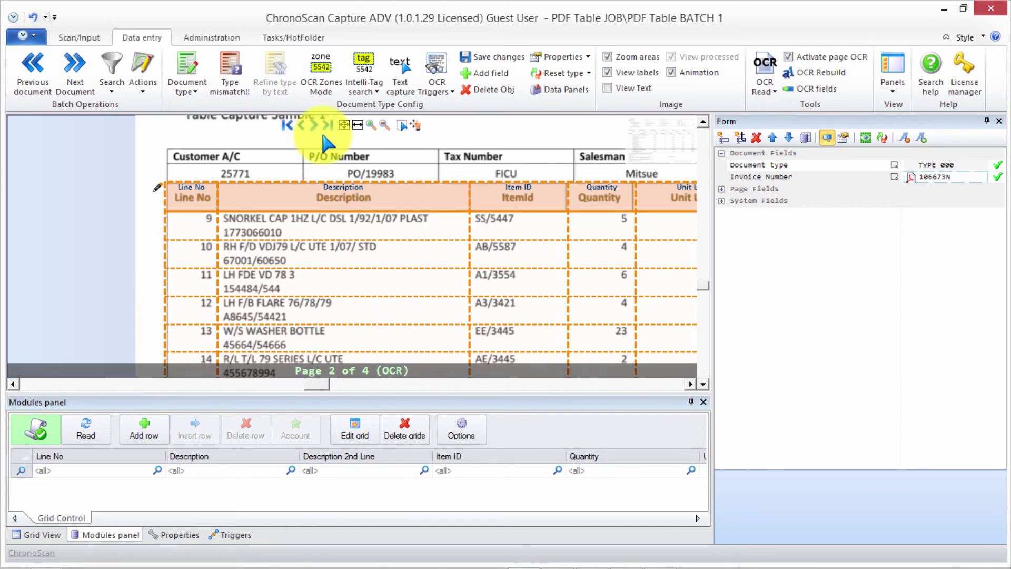
{"action": "scroll", "coordinate": [447, 250], "scroll_direction": "down", "scroll_amount": 5}
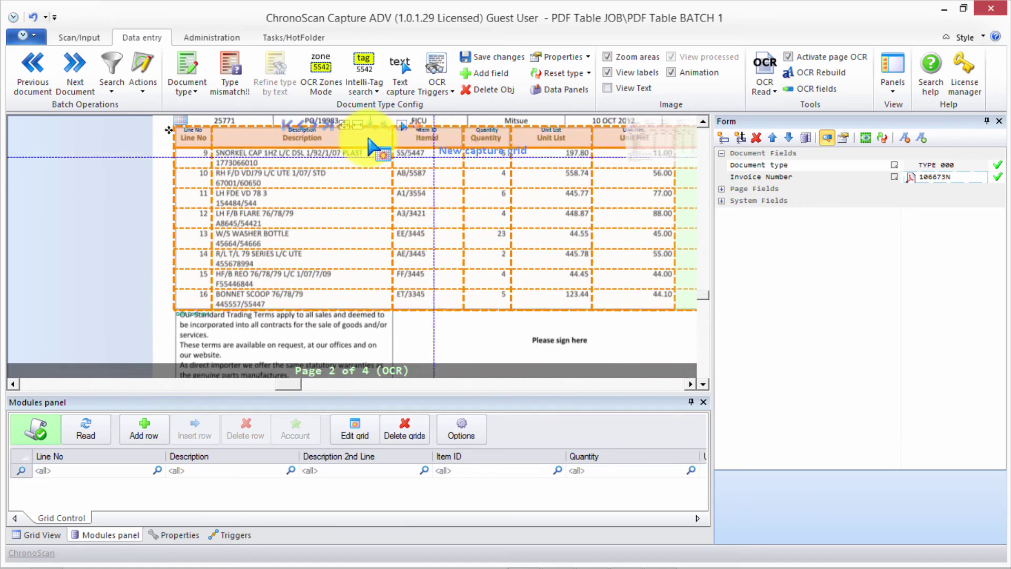
{"action": "left_click", "coordinate": [345, 126]}
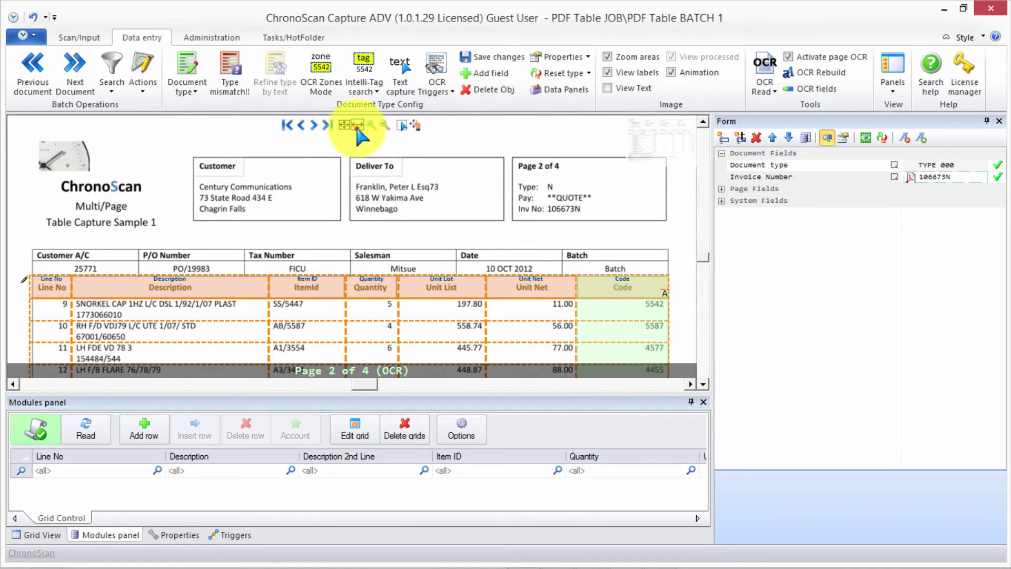
{"action": "left_click", "coordinate": [385, 125]}
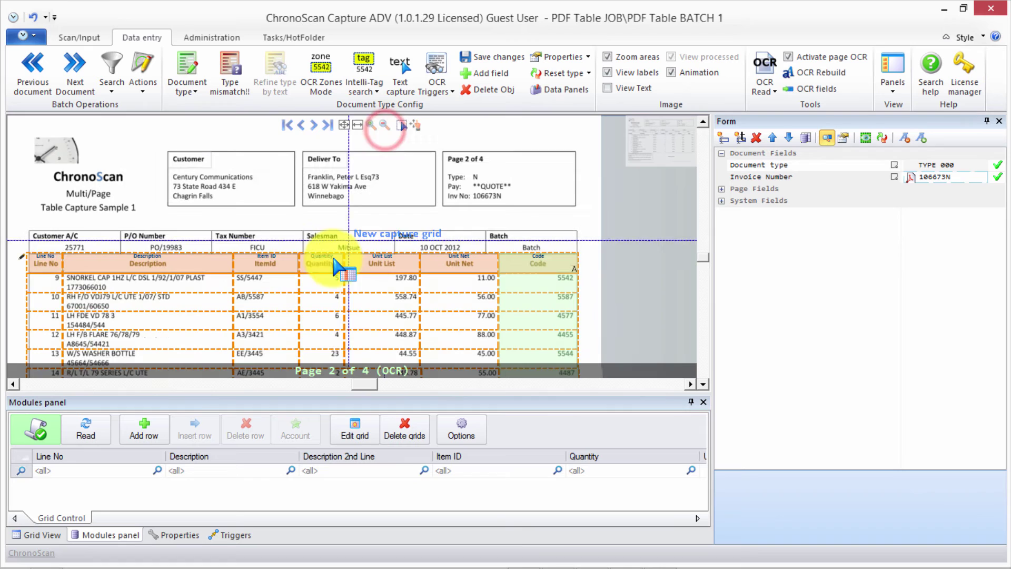
{"action": "left_click", "coordinate": [315, 125]}
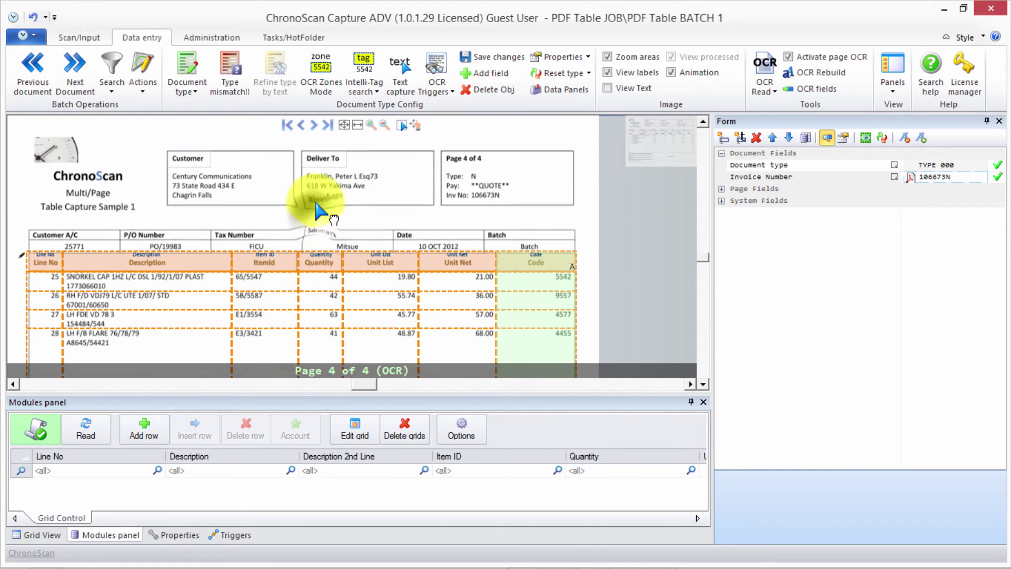
{"action": "left_click", "coordinate": [287, 125]}
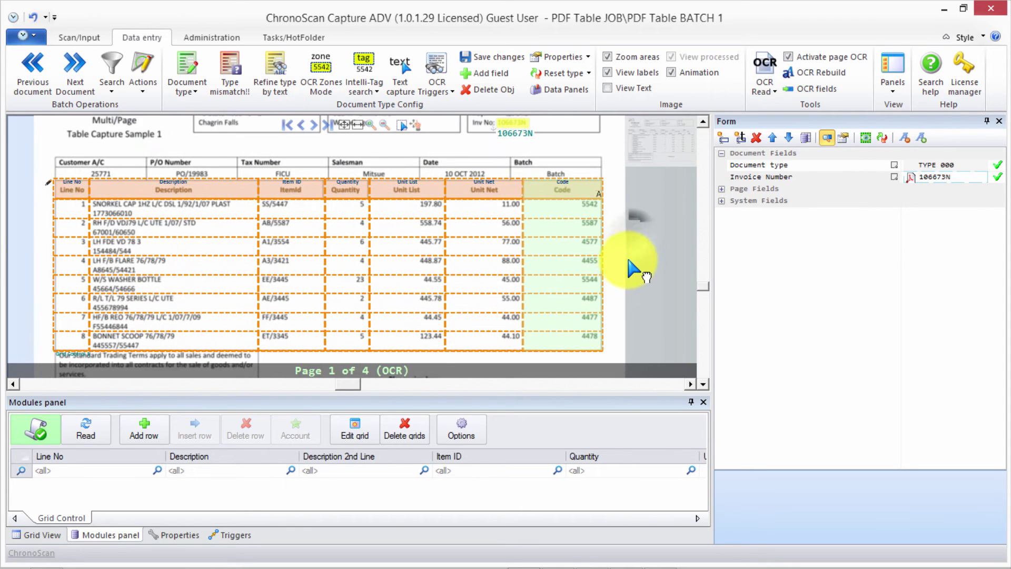
Read the table into the grid and verify row 28 against page 4's image
{"action": "left_click", "coordinate": [87, 436]}
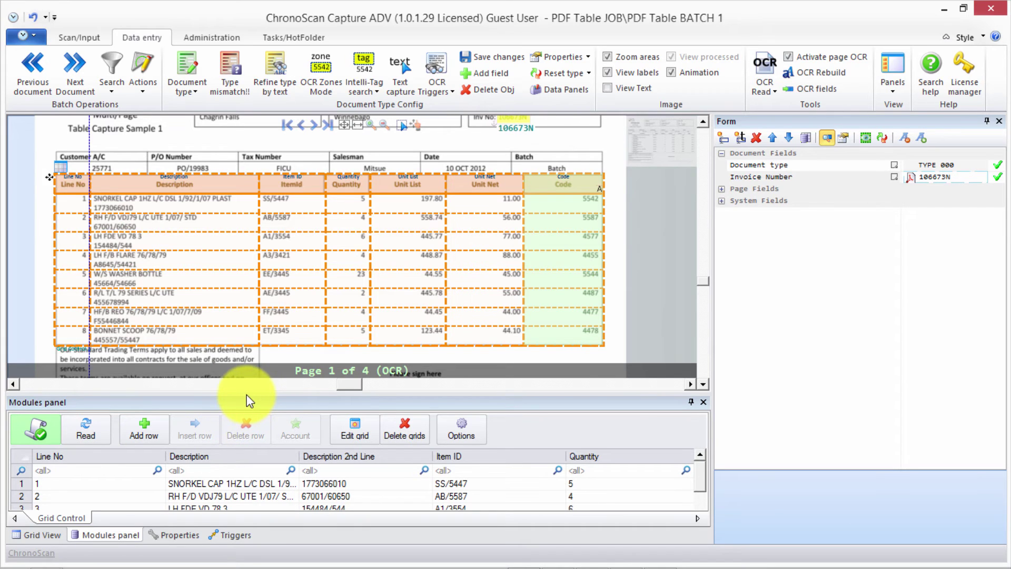
{"action": "left_click_drag", "start_coordinate": [246, 393], "coordinate": [253, 227]}
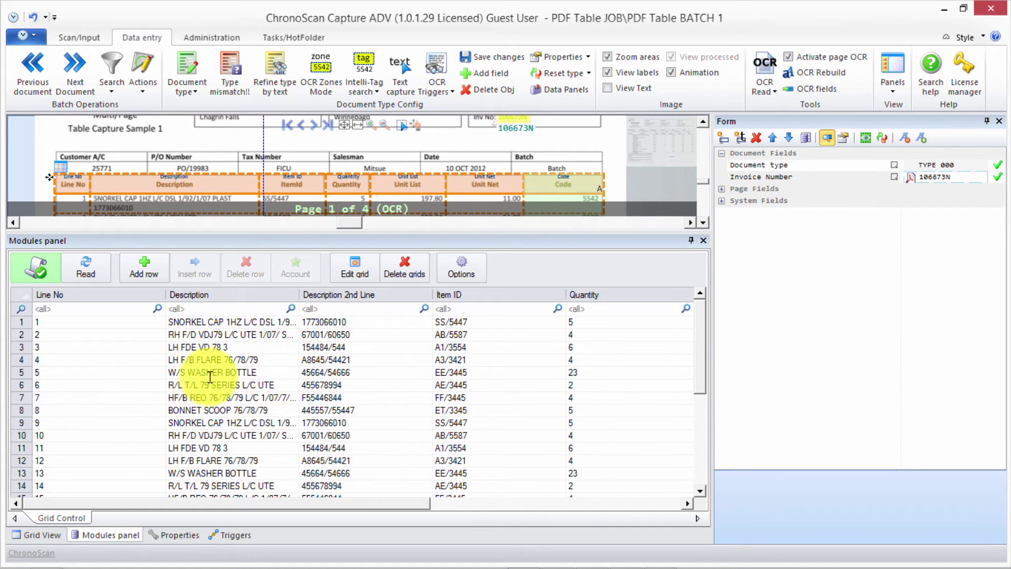
{"action": "left_click_drag", "start_coordinate": [700, 354], "coordinate": [691, 453]}
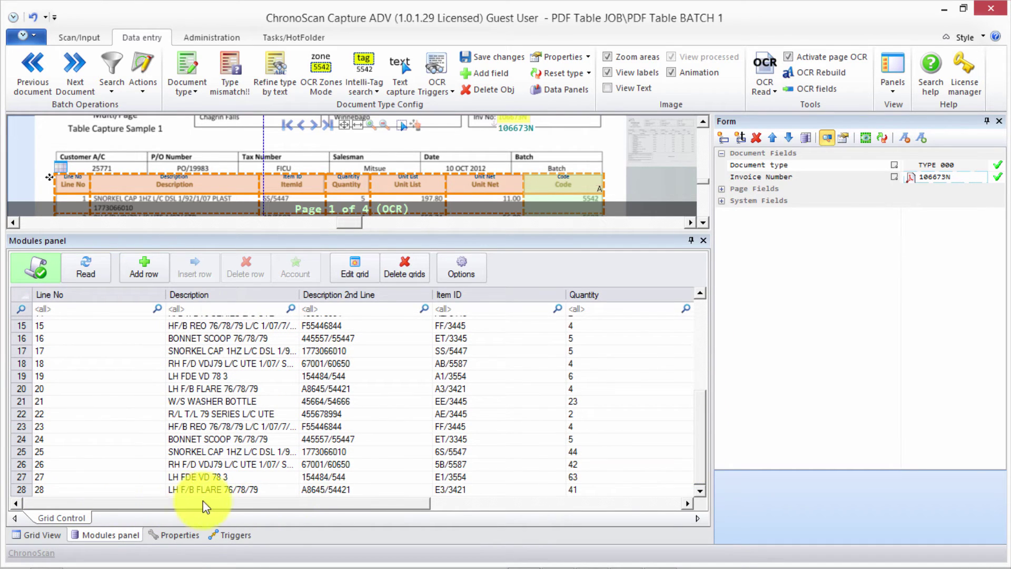
{"action": "left_click", "coordinate": [48, 491]}
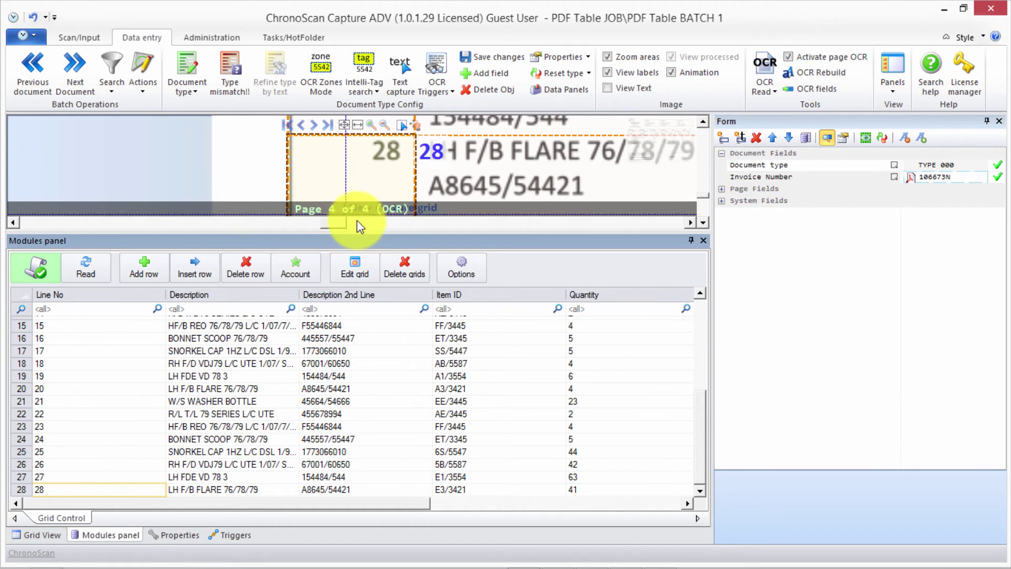
{"action": "left_click_drag", "start_coordinate": [373, 234], "coordinate": [361, 336]}
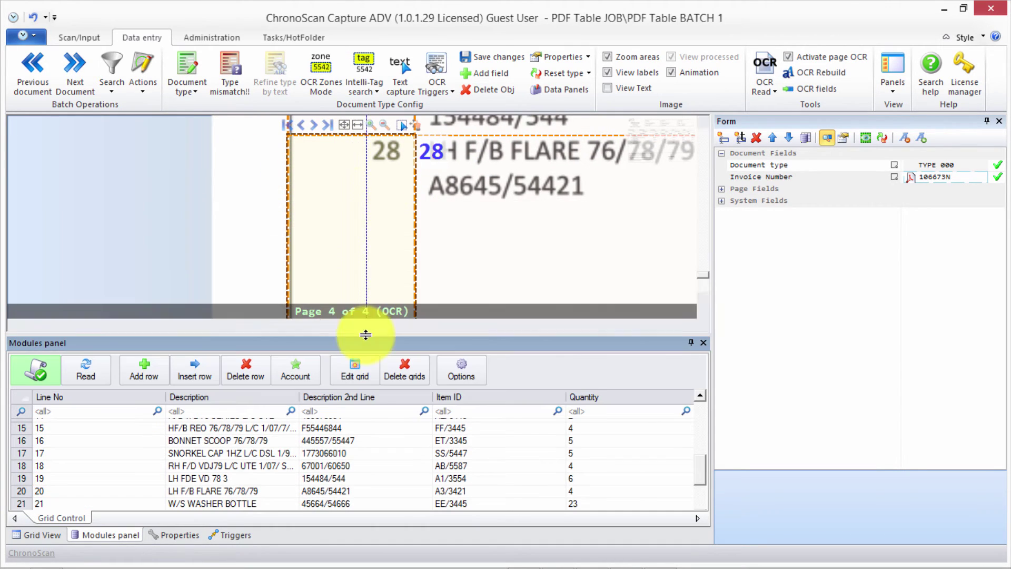
{"action": "left_click", "coordinate": [285, 131]}
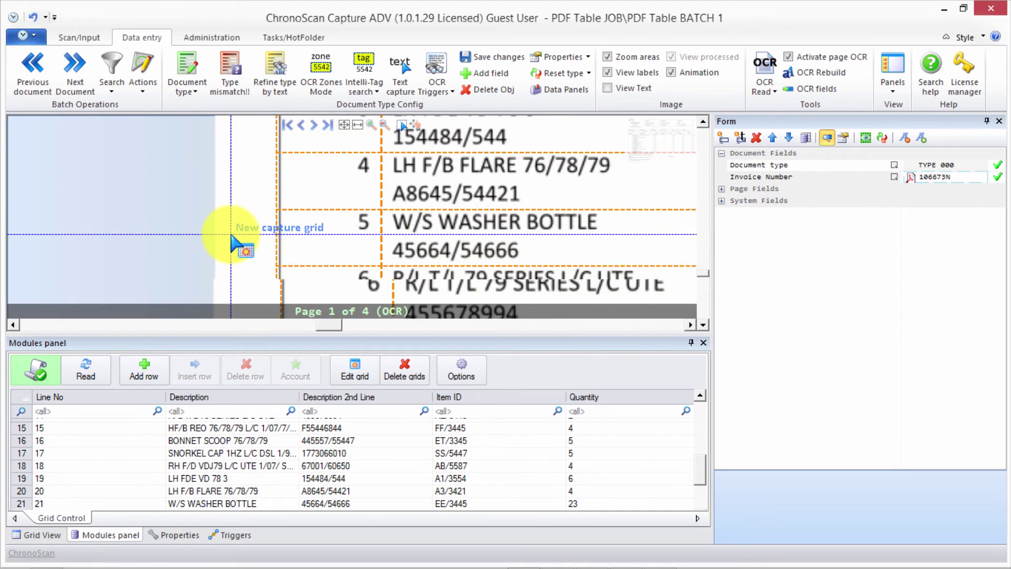
{"action": "left_click_drag", "start_coordinate": [196, 276], "coordinate": [169, 158]}
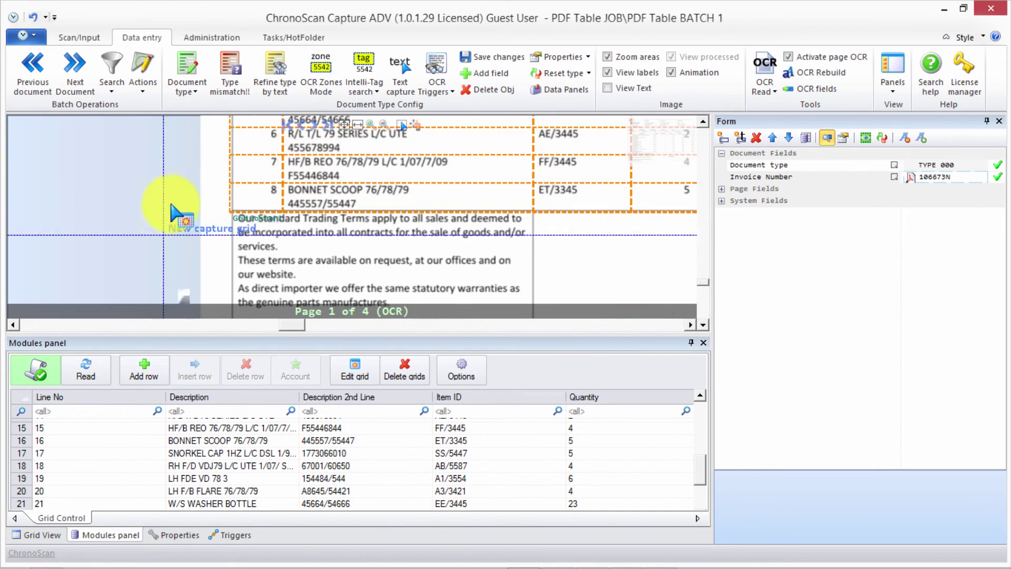
{"action": "left_click_drag", "start_coordinate": [172, 210], "coordinate": [46, 310]}
{"action": "scroll", "coordinate": [72, 207], "scroll_direction": "up", "scroll_amount": 5}
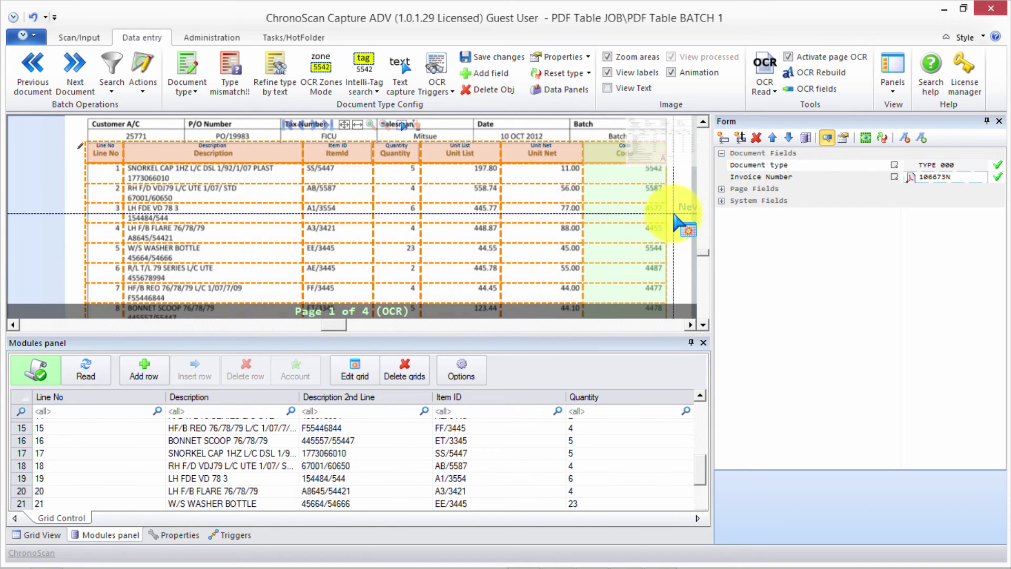
{"action": "left_click_drag", "start_coordinate": [677, 214], "coordinate": [656, 235]}
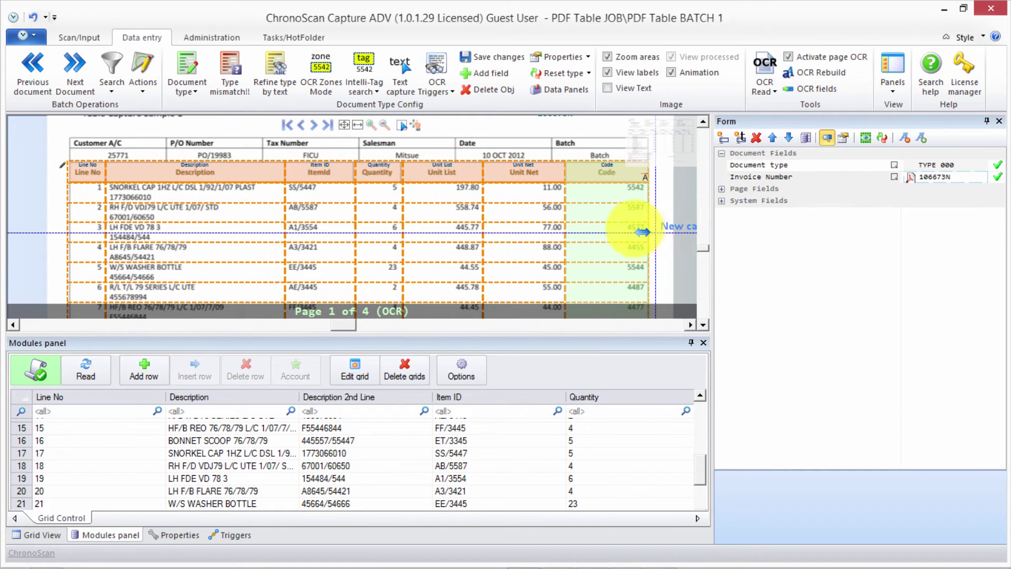
Select all four pages and reprocess them with Read Grid Control enabled
{"action": "left_click", "coordinate": [95, 48]}
{"action": "scroll", "coordinate": [516, 318], "scroll_direction": "down", "scroll_amount": 3}
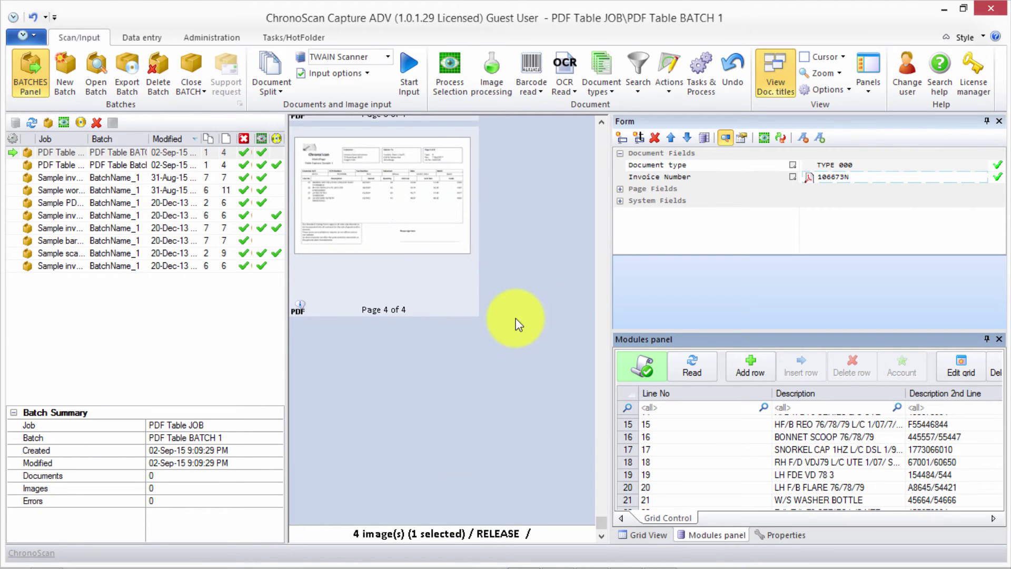
{"action": "left_click_drag", "start_coordinate": [600, 527], "coordinate": [609, 134]}
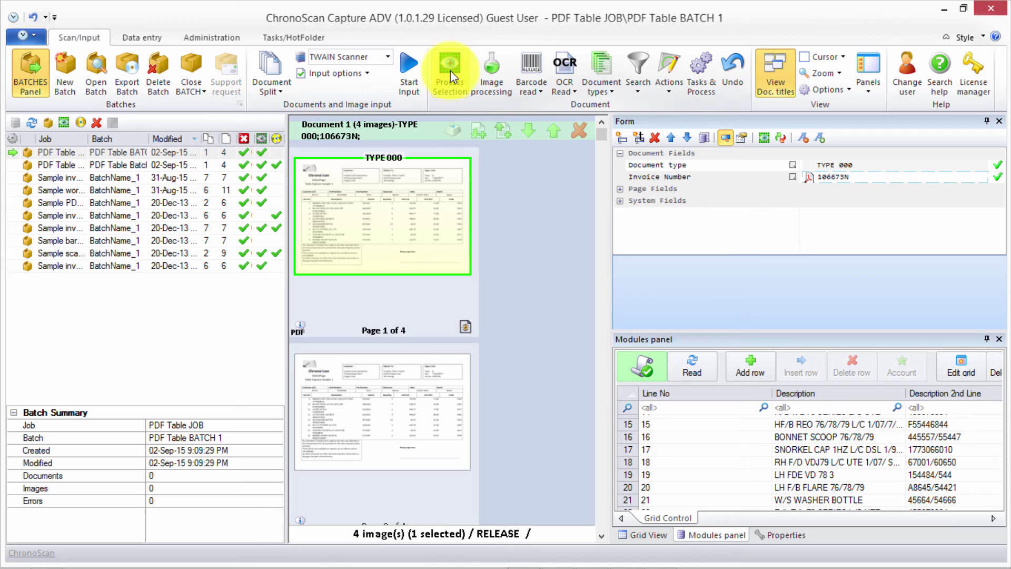
{"action": "right_click", "coordinate": [366, 220]}
{"action": "left_click", "coordinate": [411, 253]}
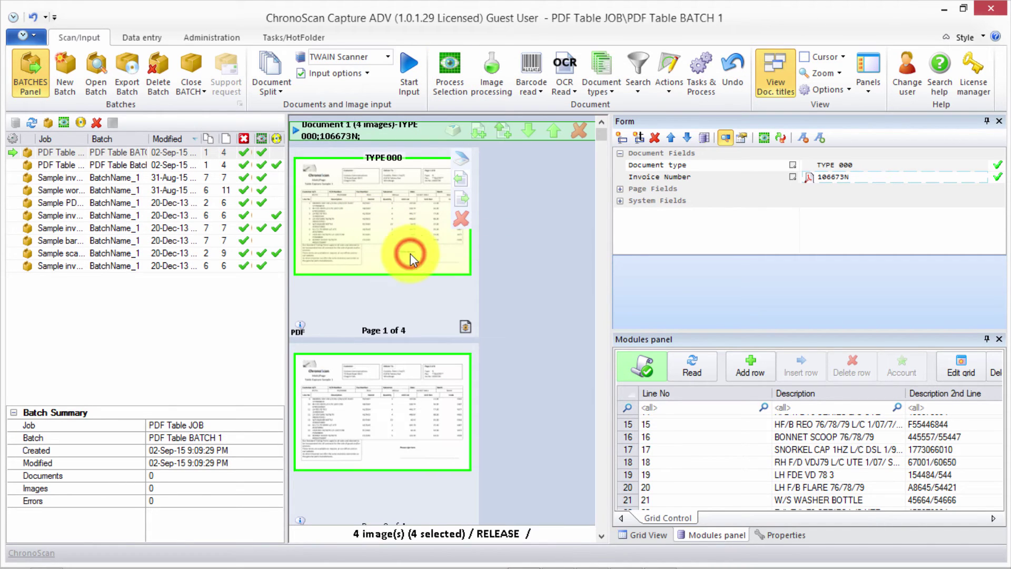
{"action": "left_click", "coordinate": [450, 75]}
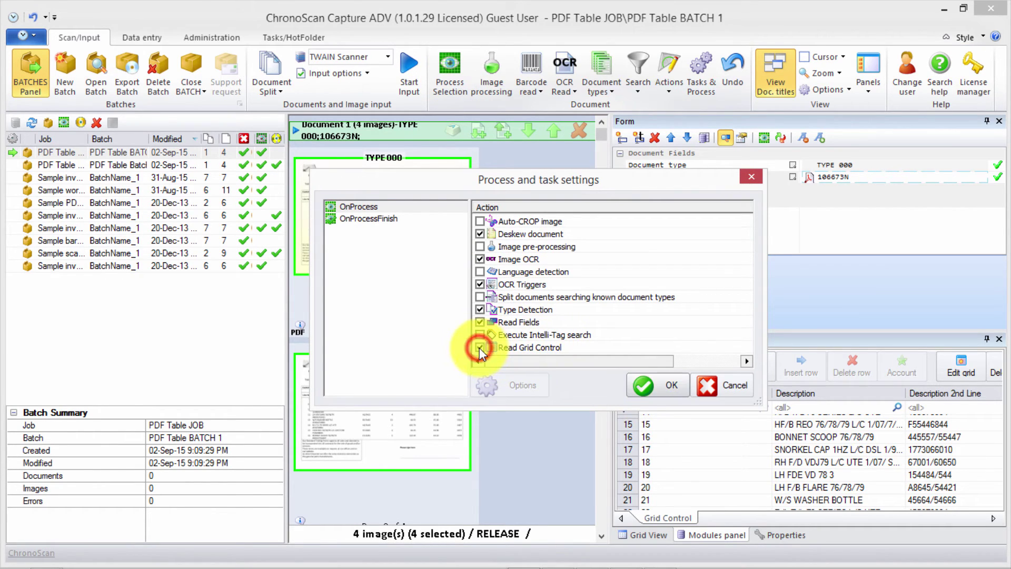
{"action": "left_click", "coordinate": [651, 389]}
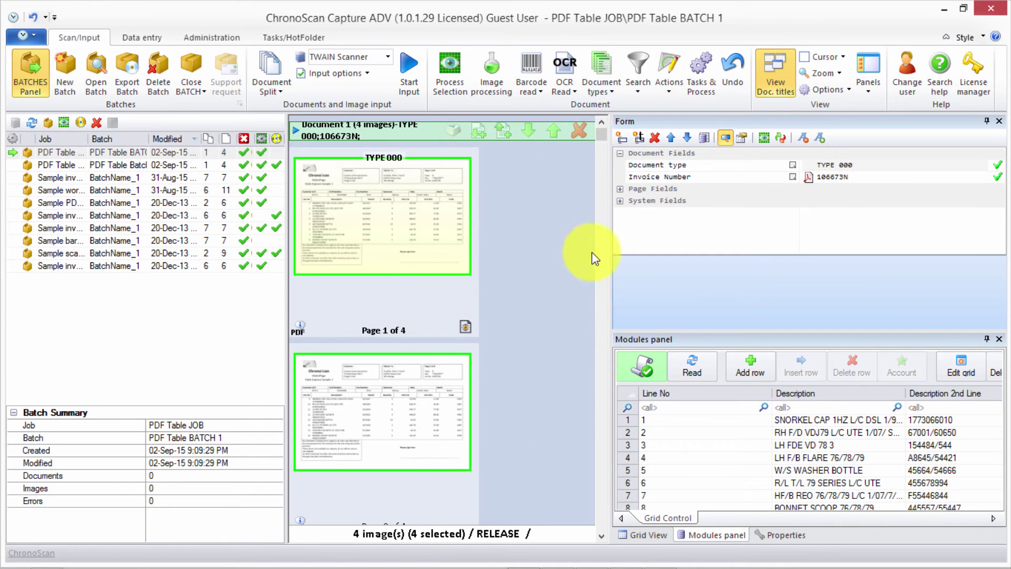
Bring up the Export Batch output dialog with the PDF text conversion output selected
{"action": "scroll", "coordinate": [599, 163], "scroll_direction": "down", "scroll_amount": 1}
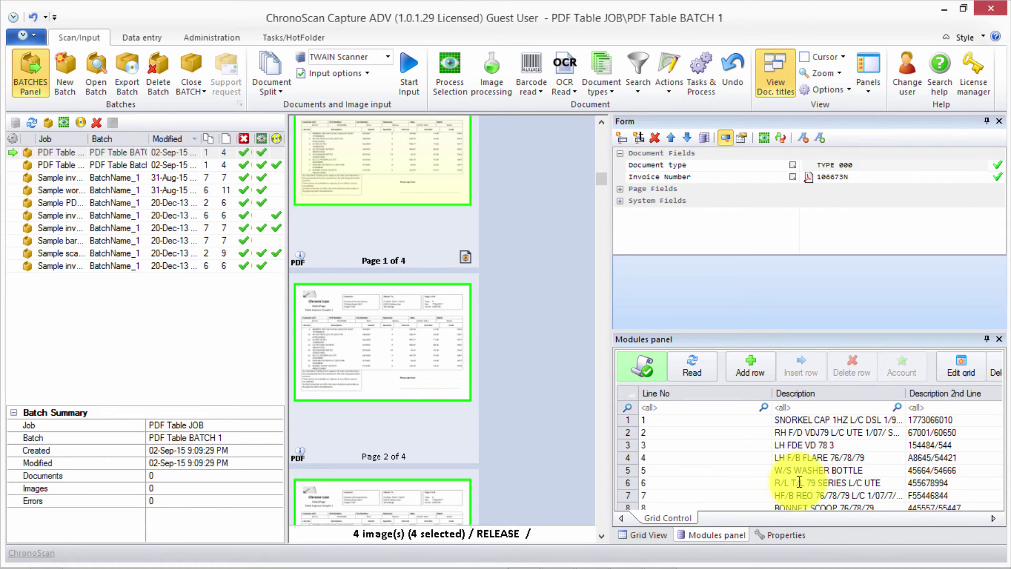
{"action": "mouse_move", "coordinate": [413, 217]}
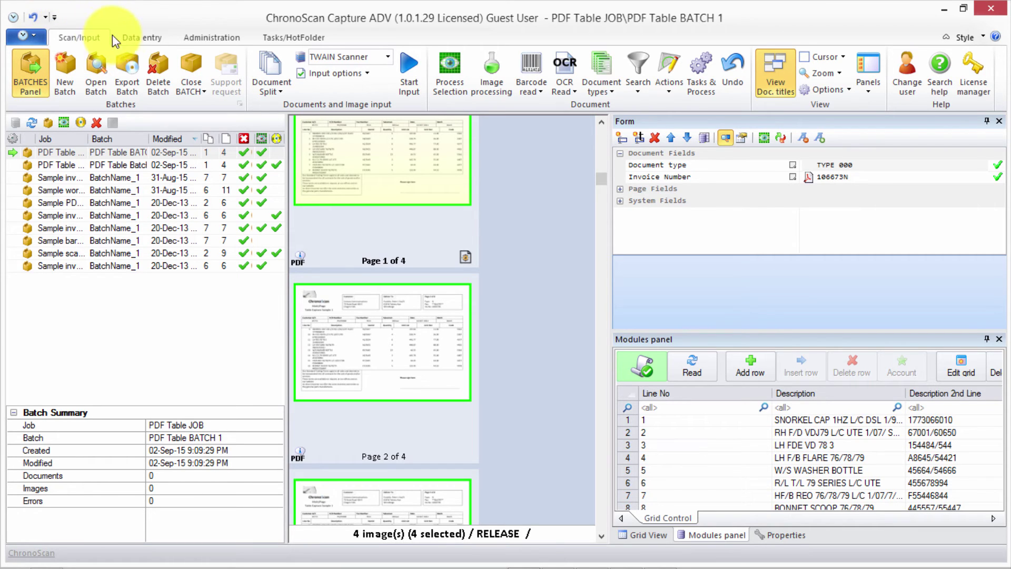
{"action": "left_click", "coordinate": [129, 66]}
{"action": "left_click", "coordinate": [326, 153]}
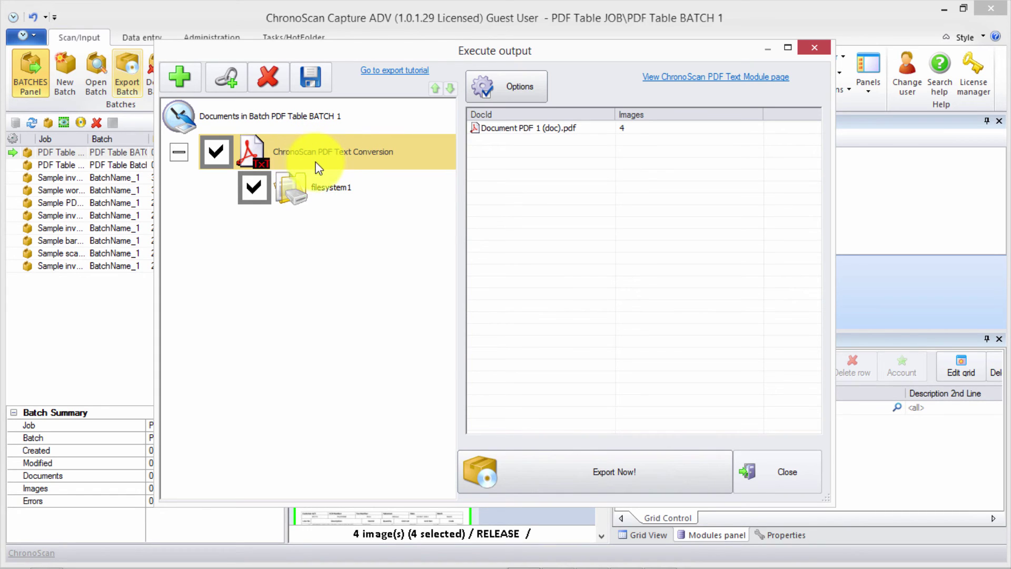
Remove the PDF Text Conversion output and add a TXT Report output to File System
{"action": "left_click", "coordinate": [295, 153]}
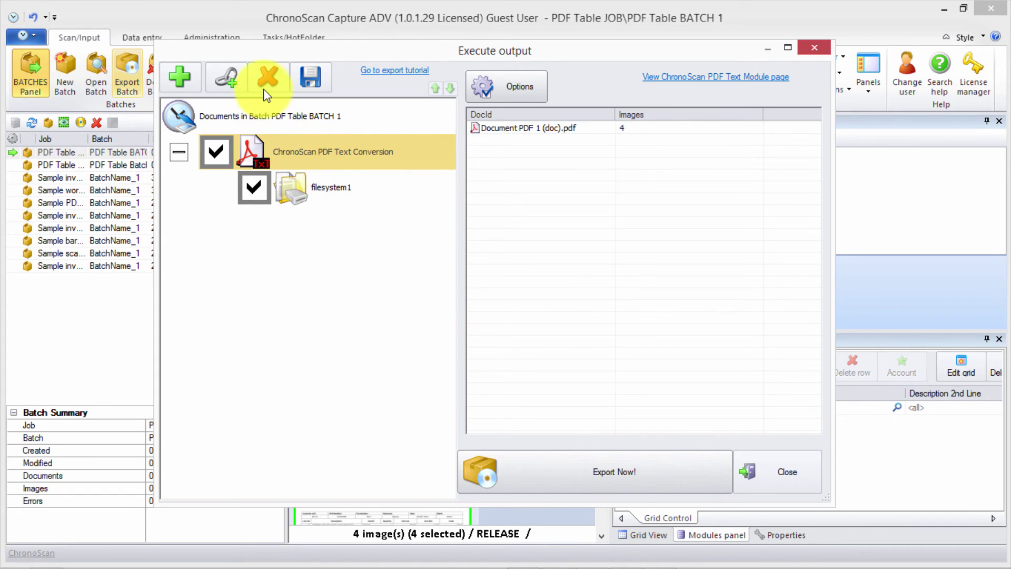
{"action": "left_click", "coordinate": [264, 74]}
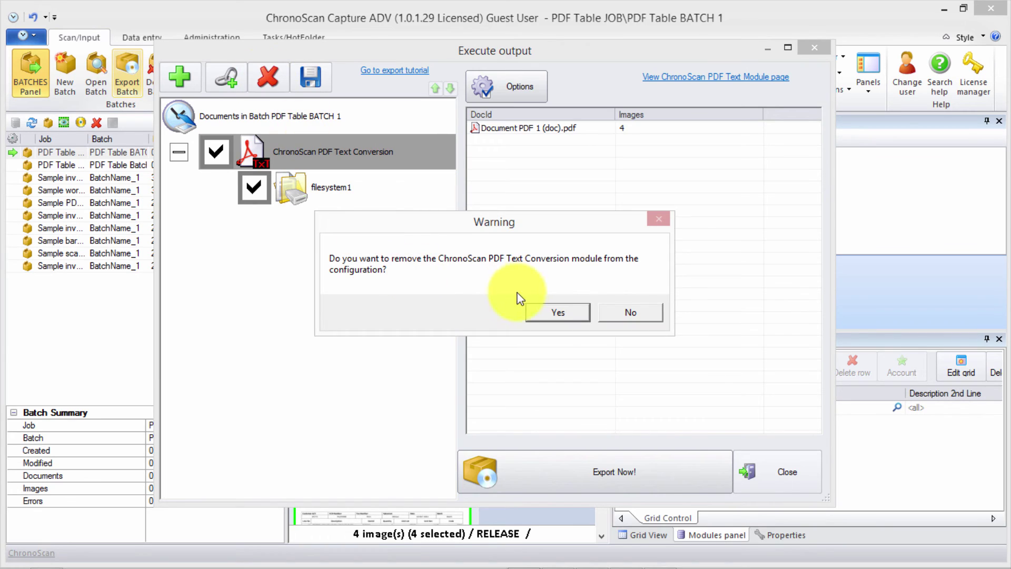
{"action": "left_click", "coordinate": [542, 309]}
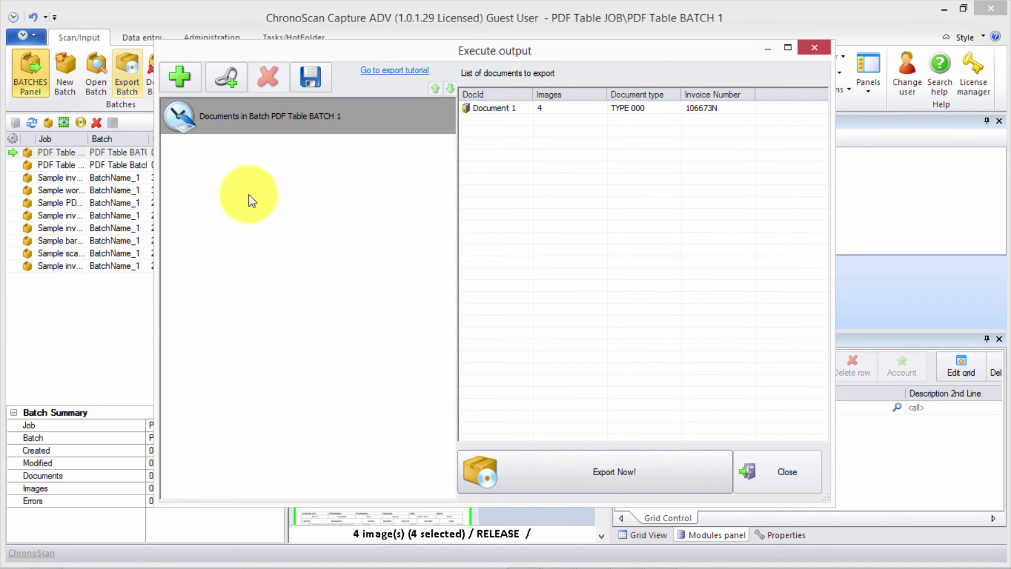
{"action": "left_click", "coordinate": [180, 79]}
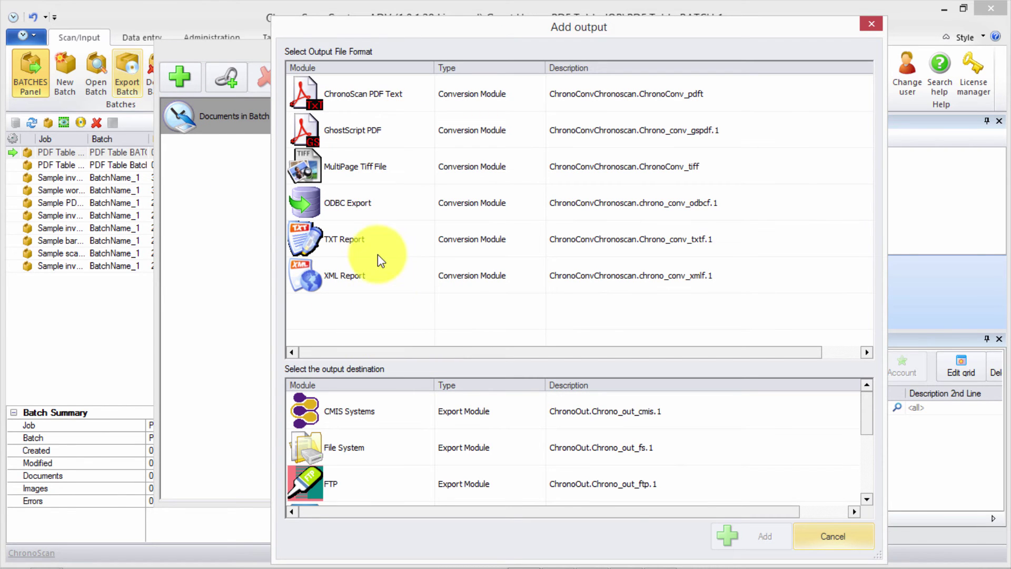
{"action": "left_click", "coordinate": [358, 247]}
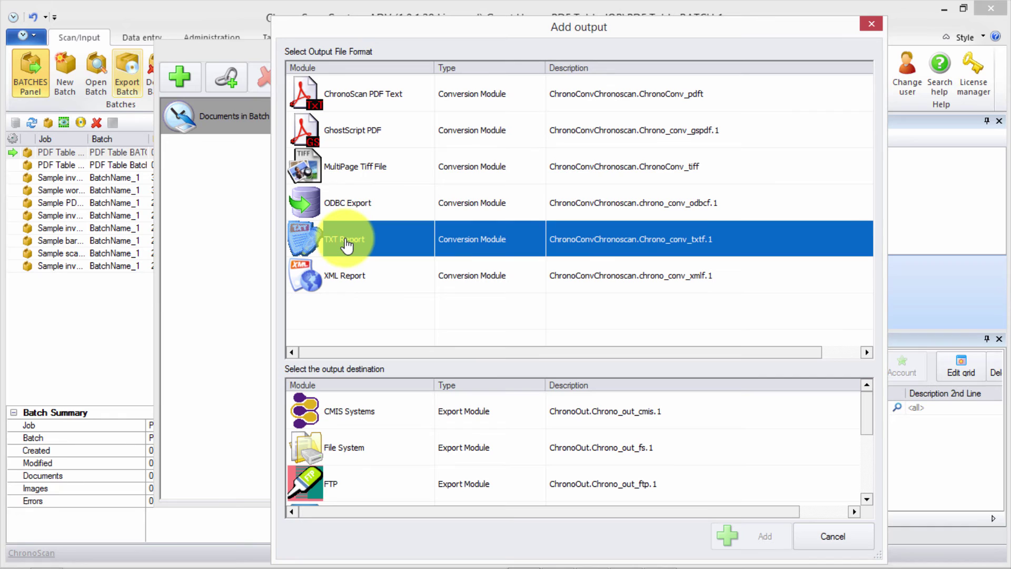
{"action": "left_click", "coordinate": [354, 445]}
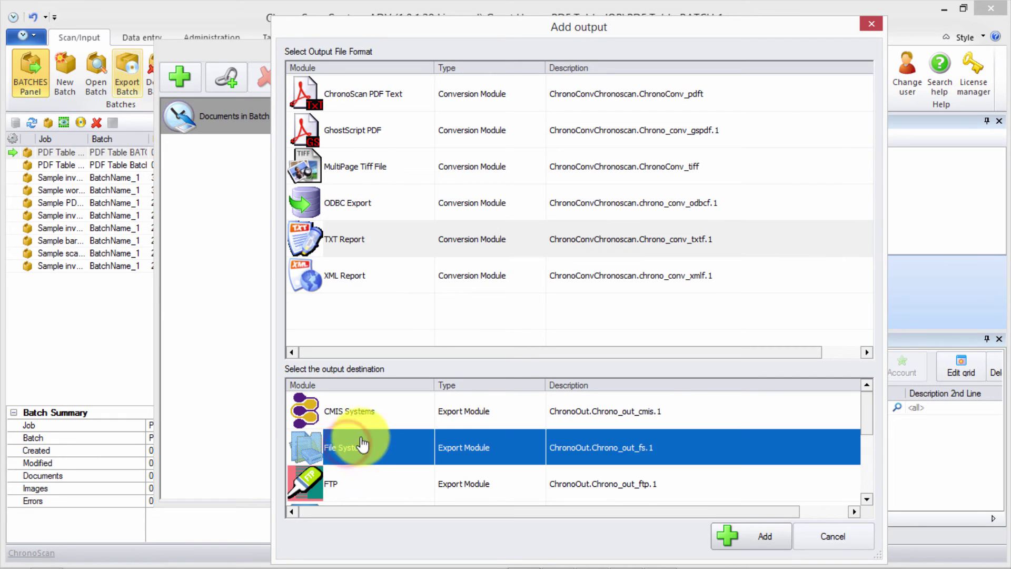
{"action": "left_click", "coordinate": [748, 536]}
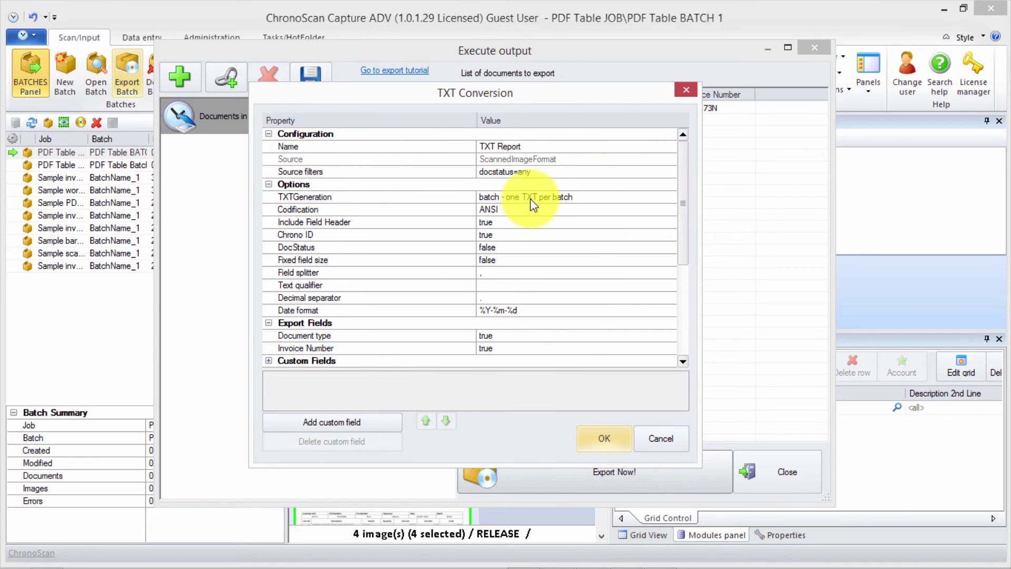
Set TXTGeneration to one TXT per document and Export XGrid data to true, then accept
{"action": "left_click", "coordinate": [621, 201]}
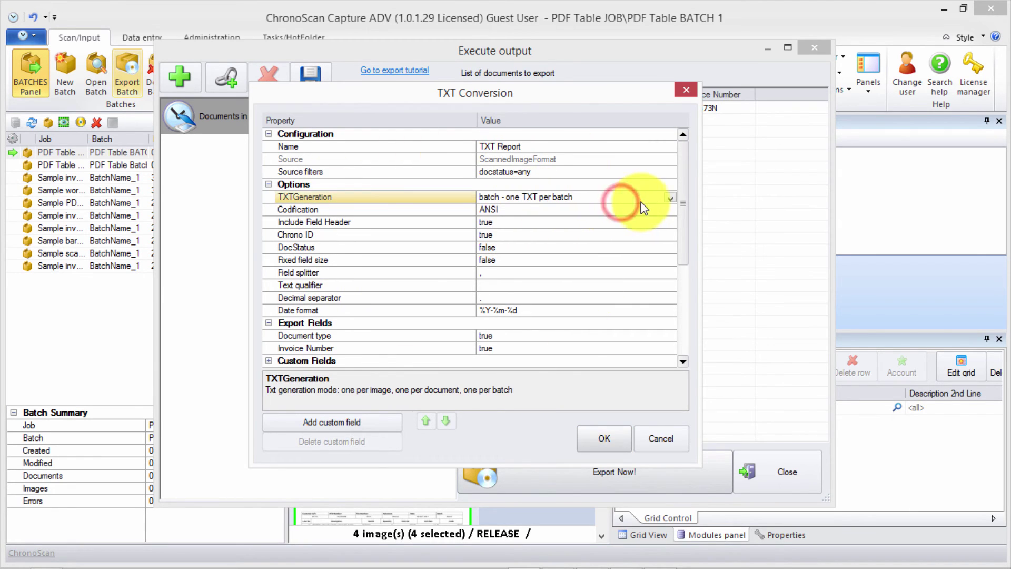
{"action": "left_click", "coordinate": [671, 198]}
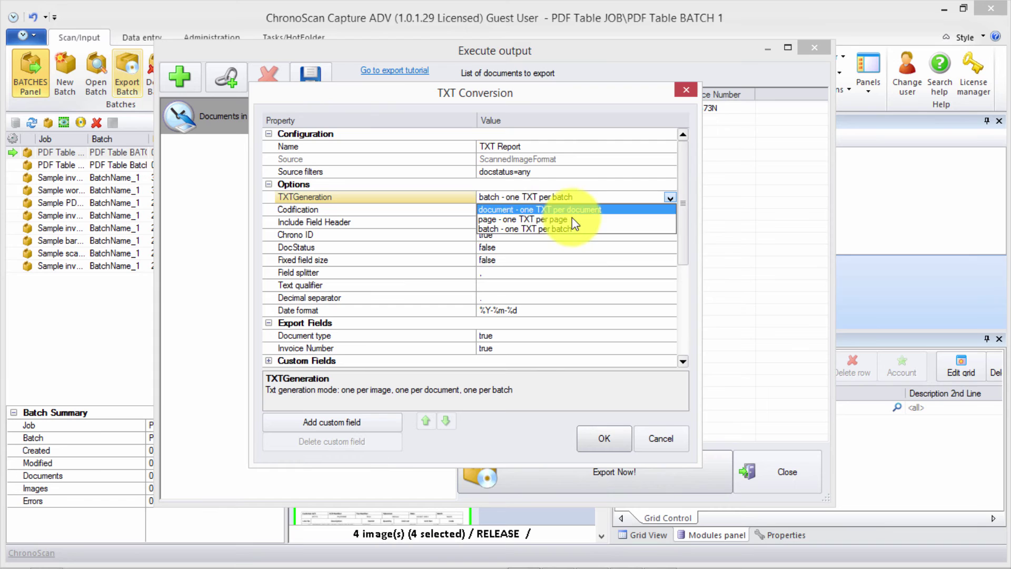
{"action": "left_click", "coordinate": [539, 209]}
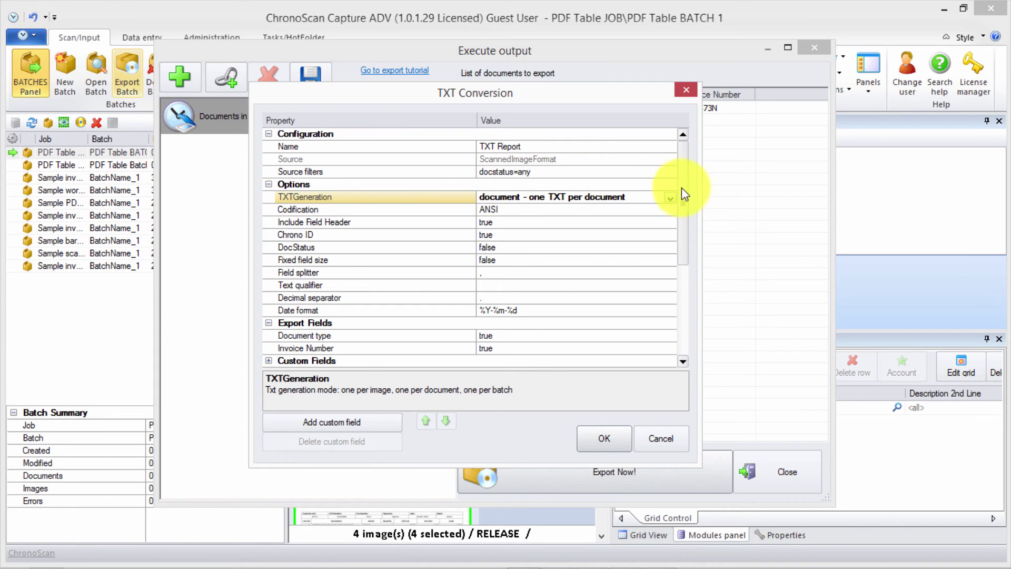
{"action": "left_click_drag", "start_coordinate": [681, 188], "coordinate": [692, 242]}
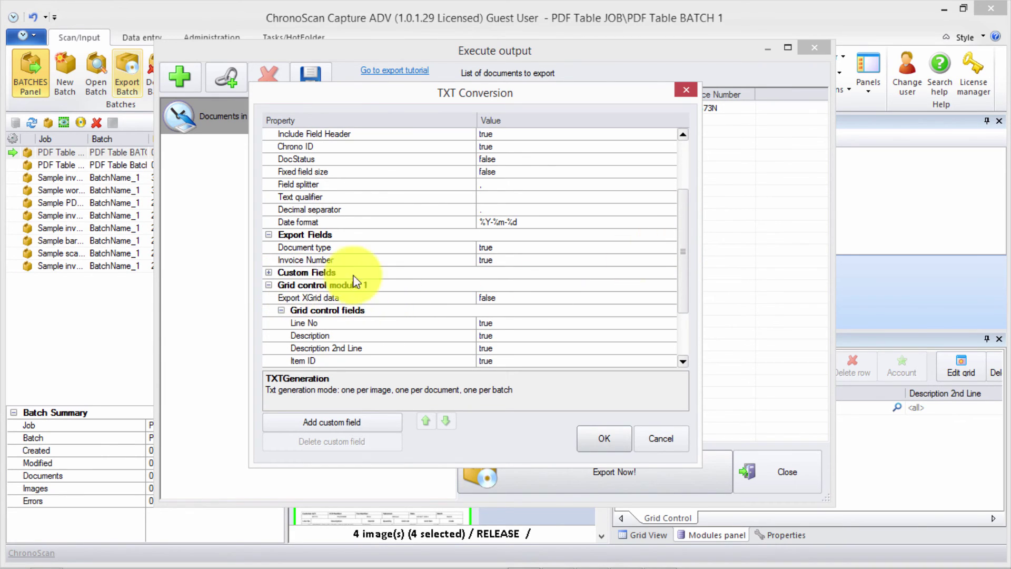
{"action": "left_click", "coordinate": [320, 298]}
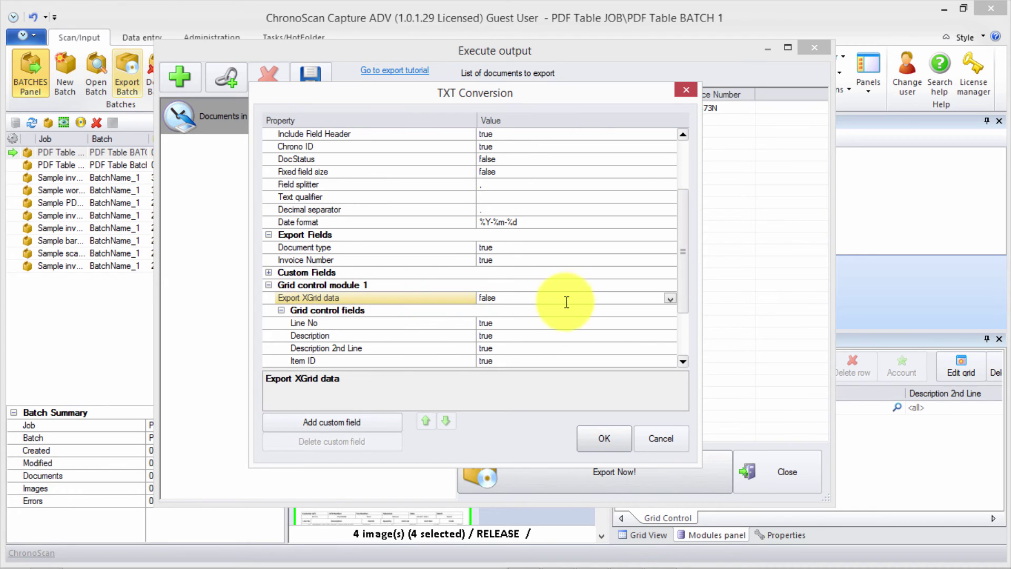
{"action": "left_click", "coordinate": [670, 298]}
{"action": "left_click", "coordinate": [575, 314]}
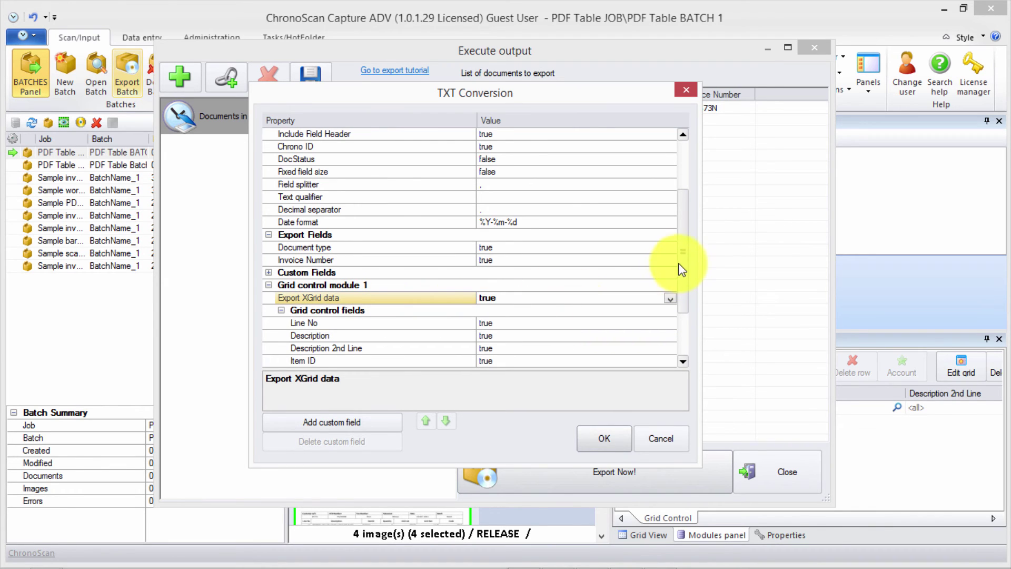
{"action": "left_click_drag", "start_coordinate": [684, 274], "coordinate": [685, 308]}
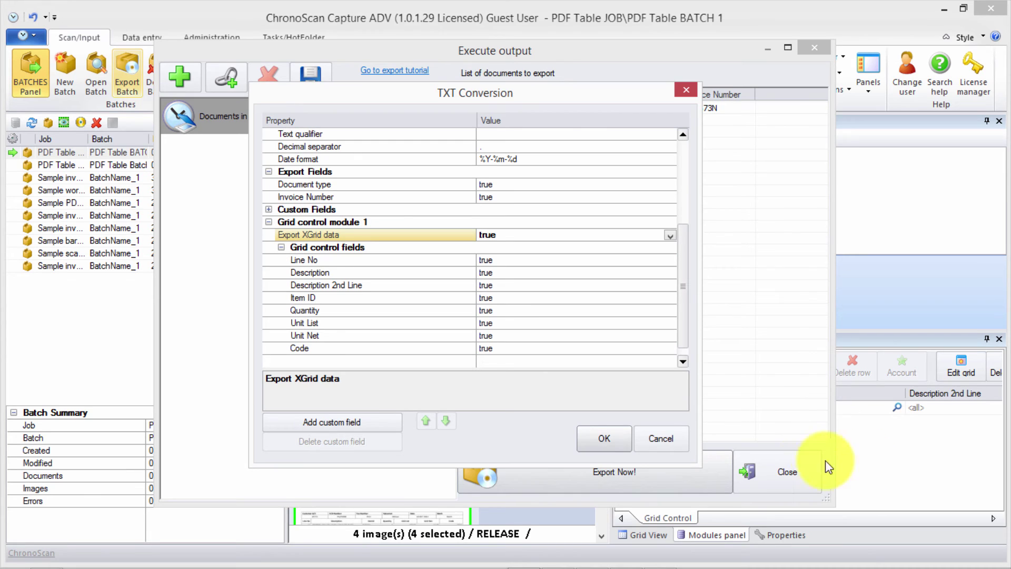
{"action": "left_click_drag", "start_coordinate": [685, 337], "coordinate": [686, 243]}
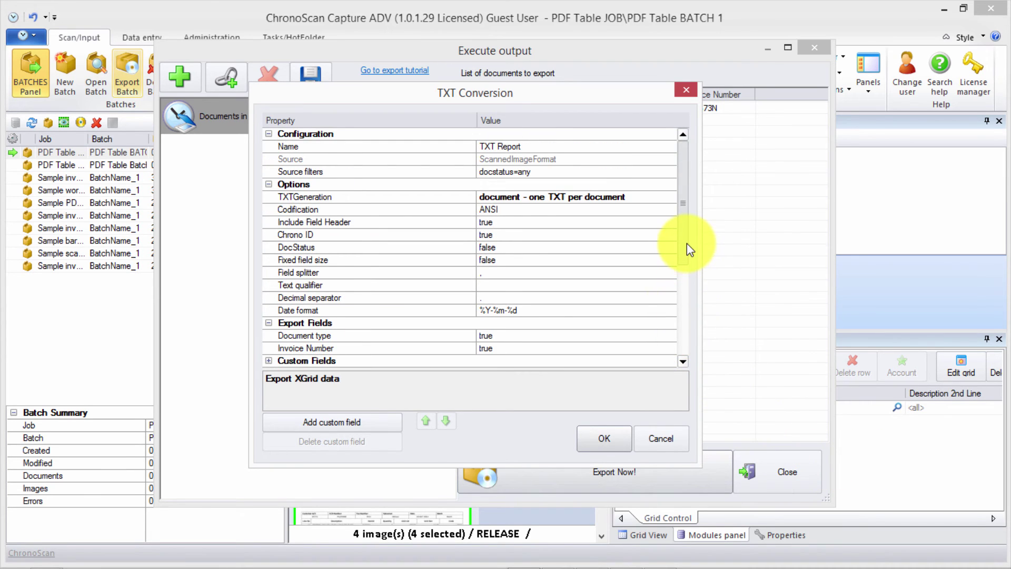
{"action": "left_click", "coordinate": [599, 439]}
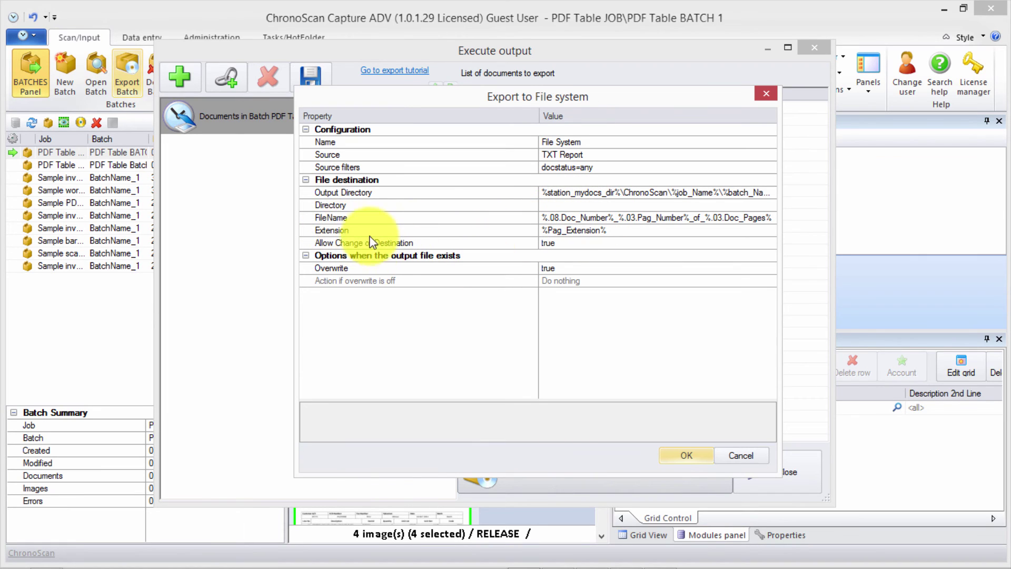
Replace the export file name pattern with %docfield.Invoice Number% and set the extension to csv
{"action": "left_click", "coordinate": [343, 220]}
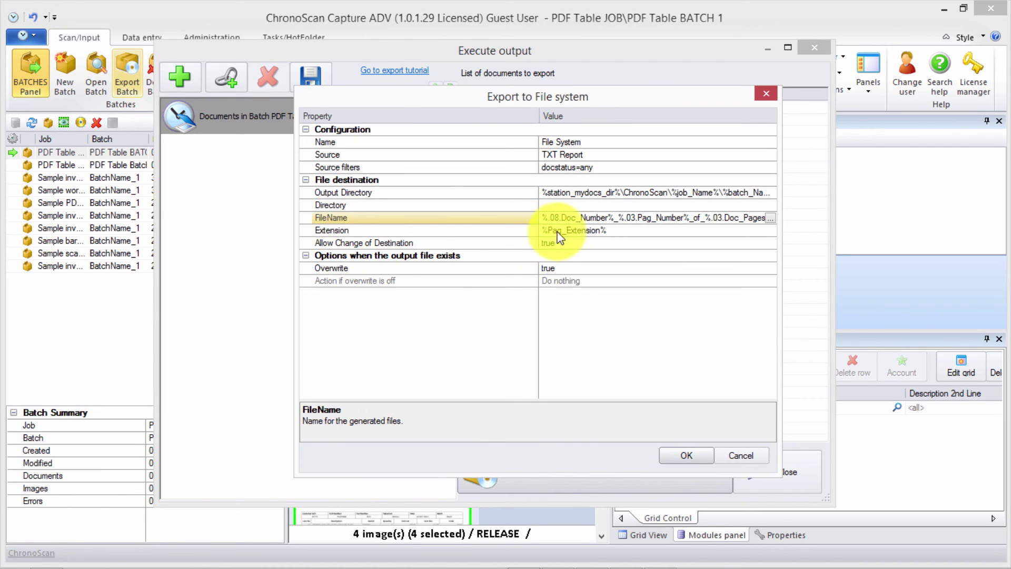
{"action": "left_click", "coordinate": [770, 218]}
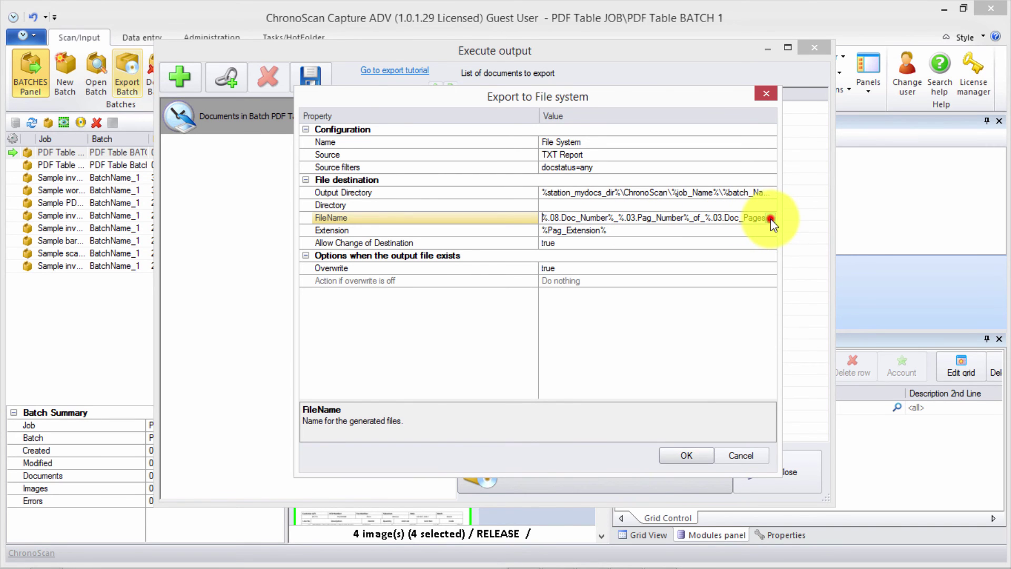
{"action": "left_click_drag", "start_coordinate": [481, 326], "coordinate": [119, 322]}
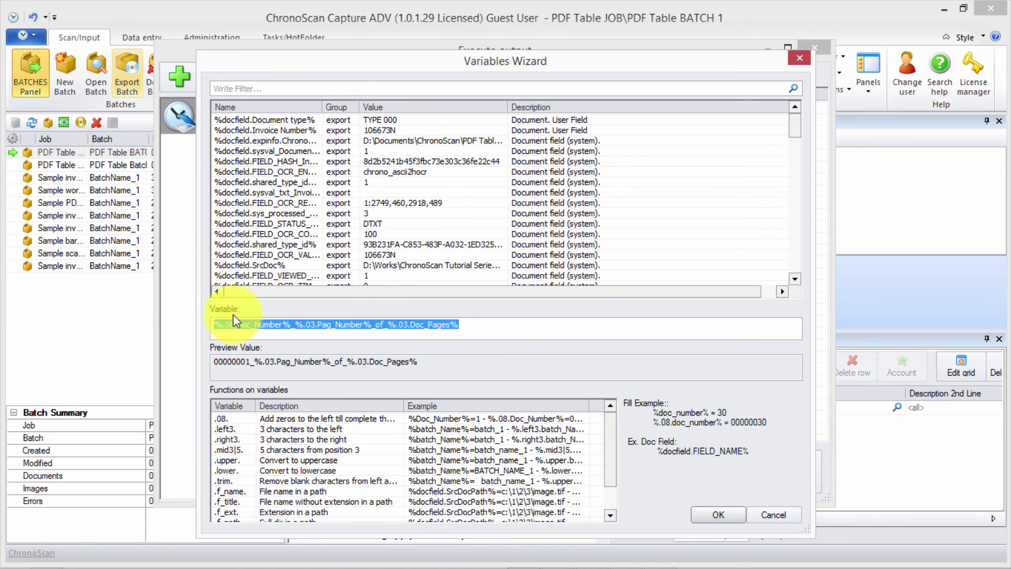
{"action": "key", "text": "Delete"}
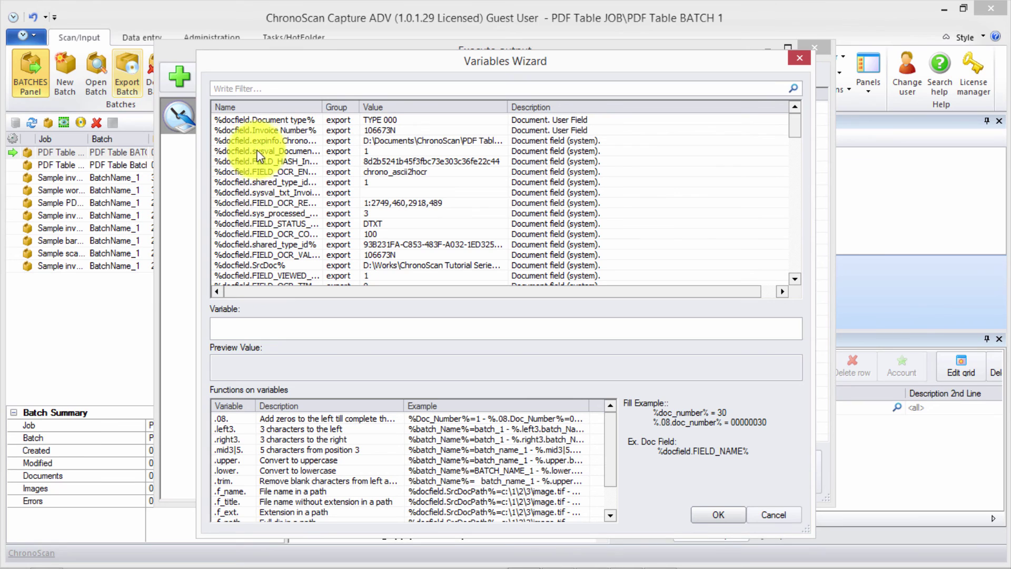
{"action": "left_click", "coordinate": [240, 130]}
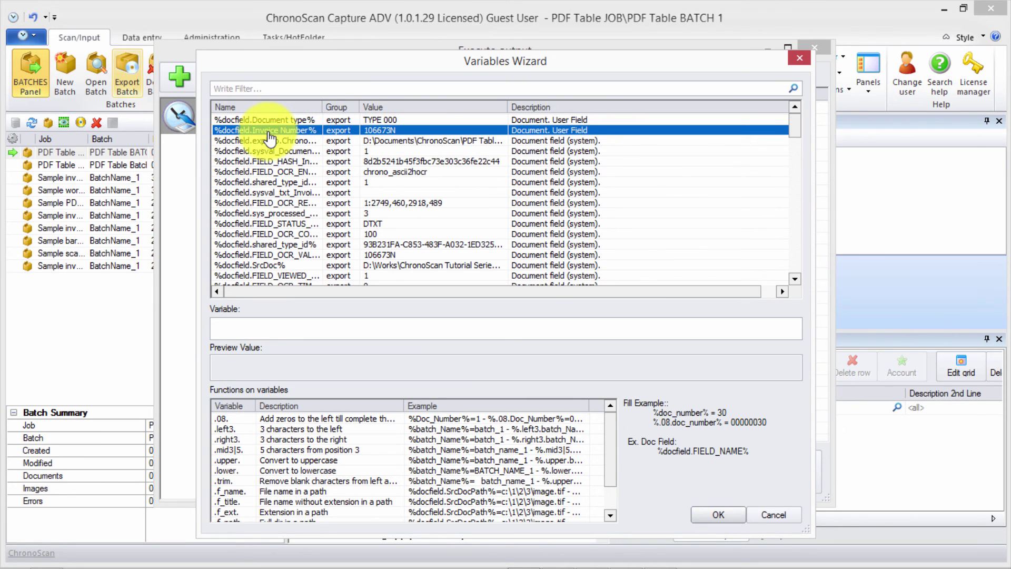
{"action": "left_click_drag", "start_coordinate": [339, 327], "coordinate": [170, 320]}
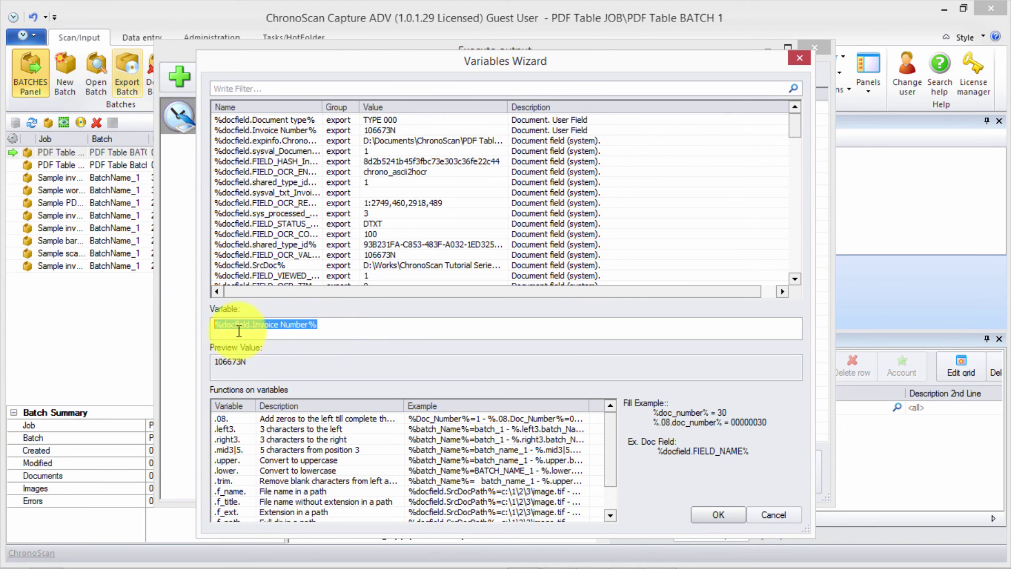
{"action": "left_click", "coordinate": [727, 515]}
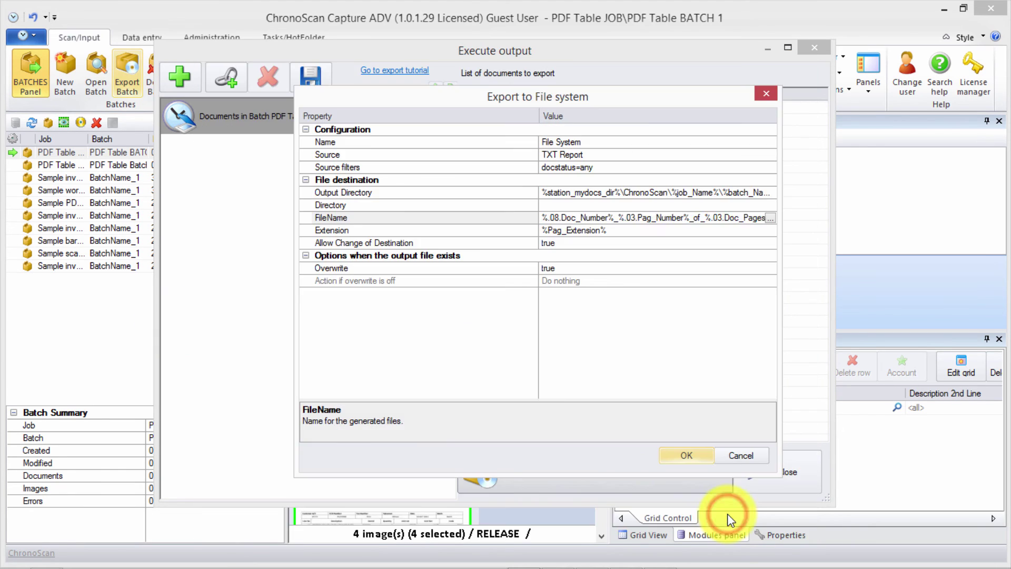
{"action": "left_click", "coordinate": [327, 230]}
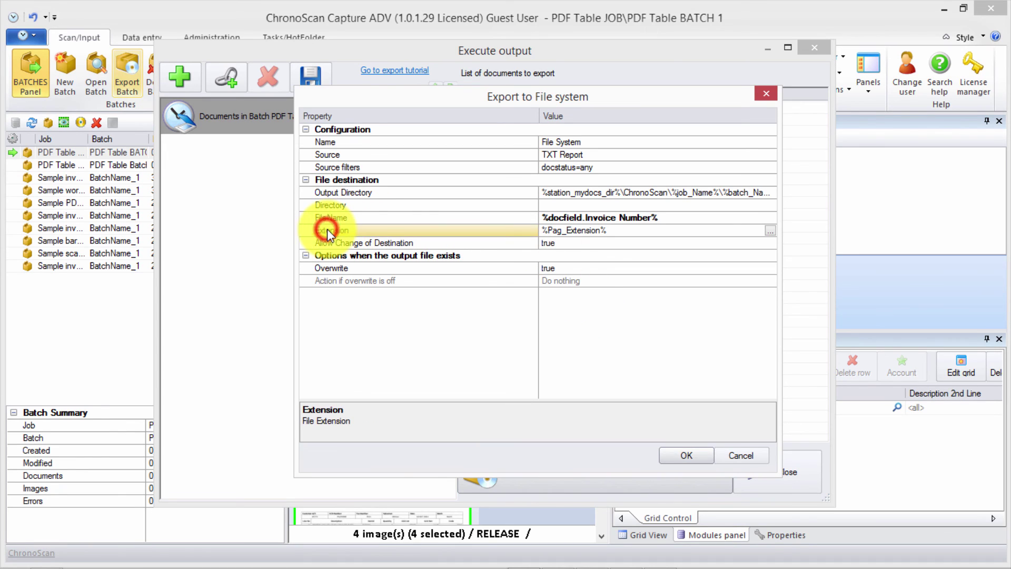
{"action": "left_click", "coordinate": [611, 232]}
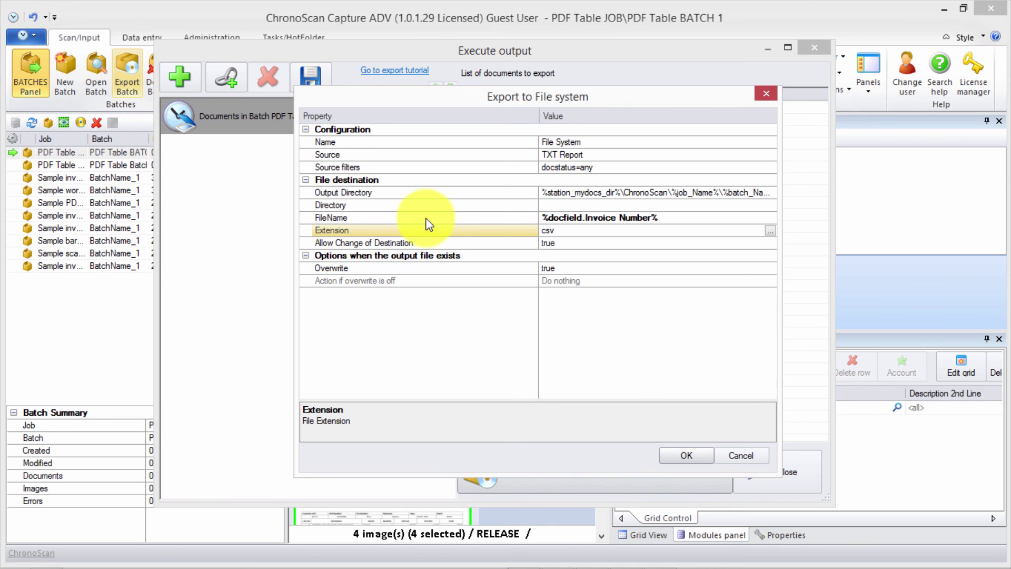
Accept the File System settings and run the export to 106673N.csv
{"action": "left_click", "coordinate": [683, 455]}
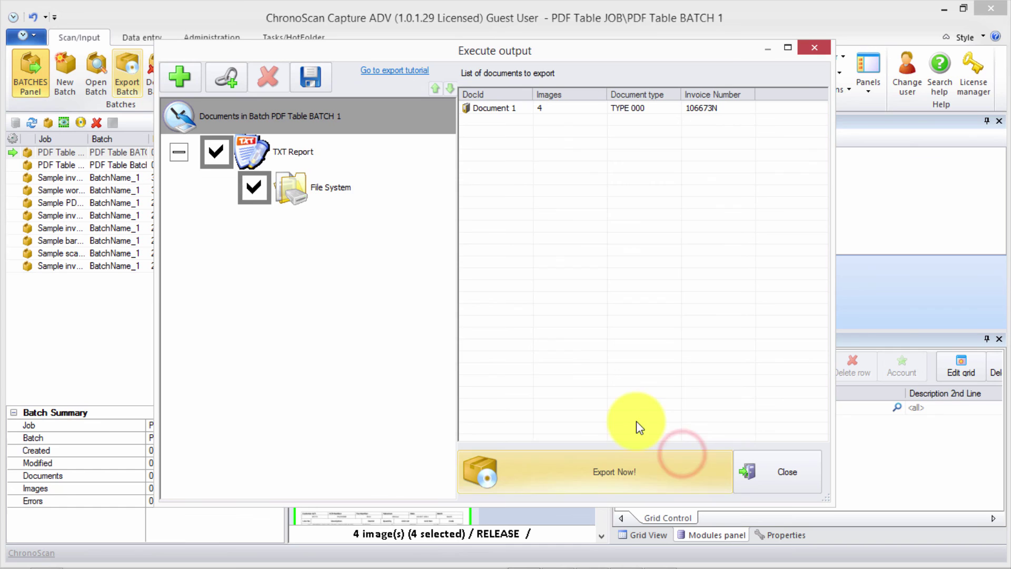
{"action": "left_click", "coordinate": [326, 188]}
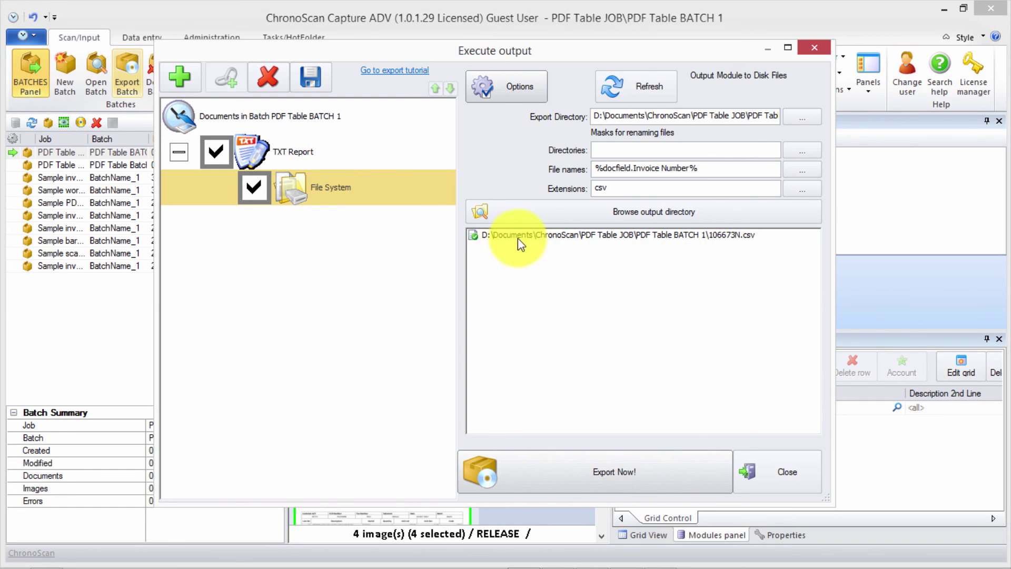
{"action": "left_click", "coordinate": [710, 236]}
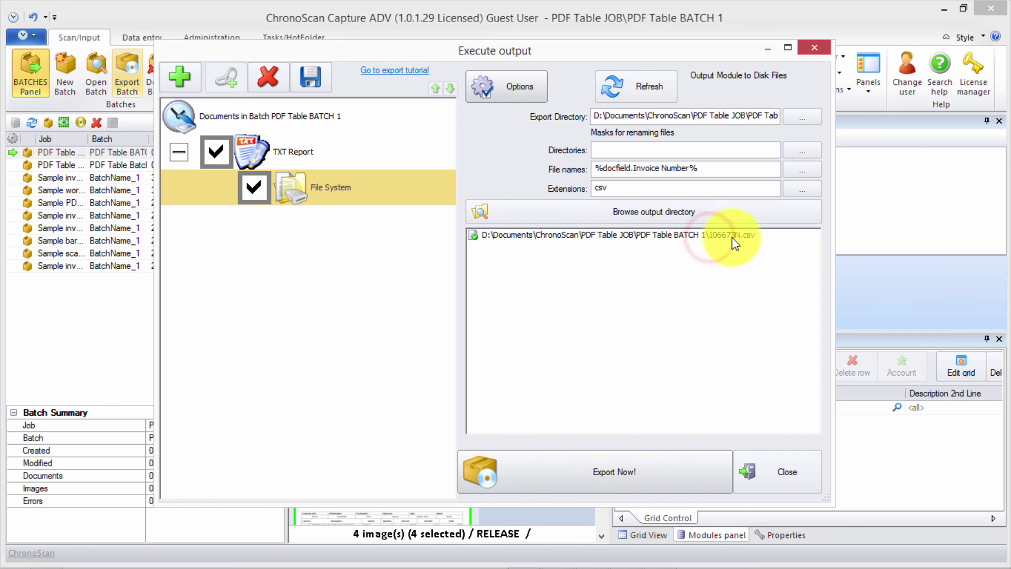
{"action": "left_click", "coordinate": [709, 239]}
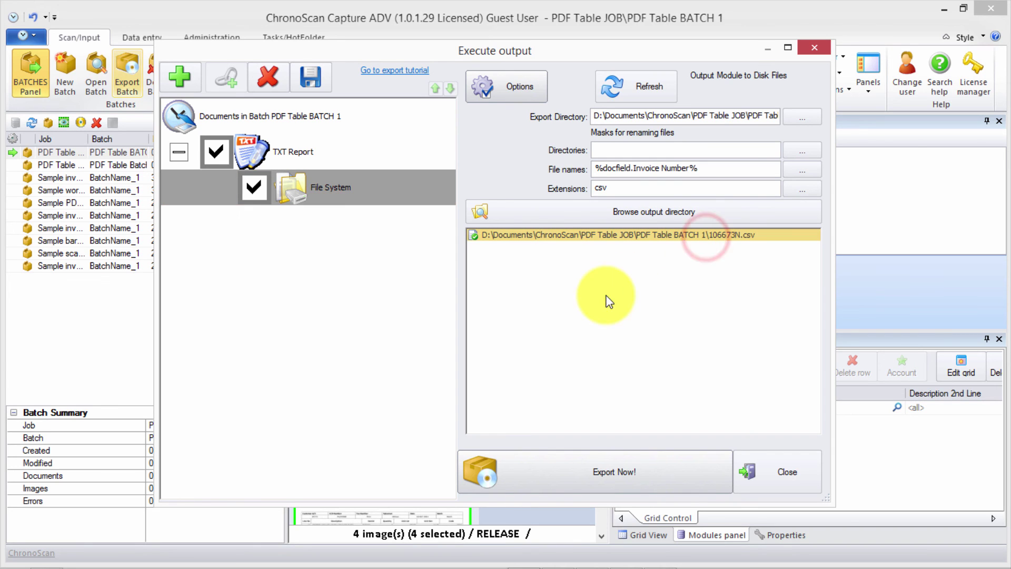
{"action": "left_click", "coordinate": [557, 477]}
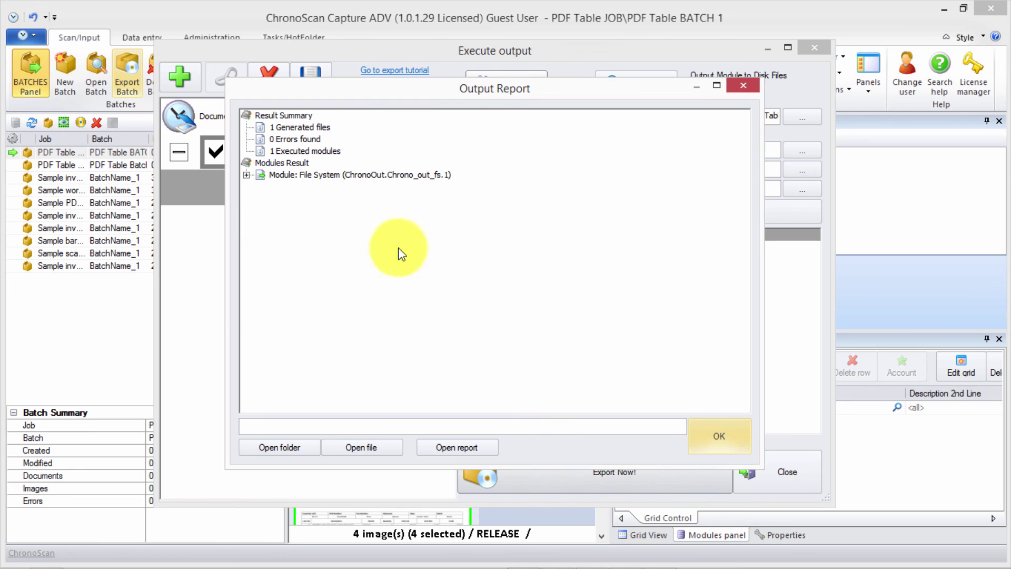
Open the generated 106673N.csv from the File System result in the Output Report
{"action": "left_click", "coordinate": [308, 176]}
{"action": "left_click", "coordinate": [349, 188]}
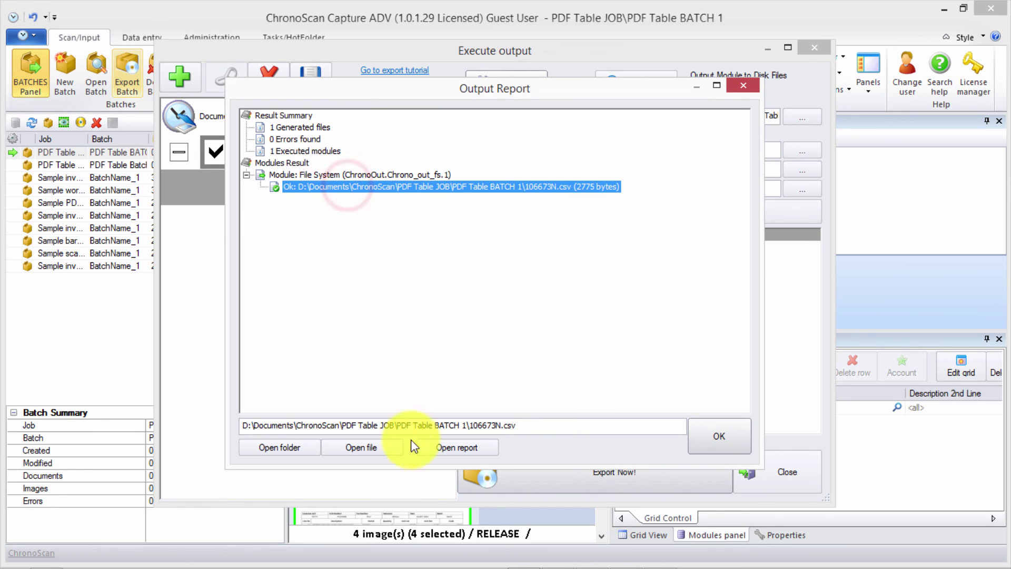
{"action": "left_click", "coordinate": [350, 175]}
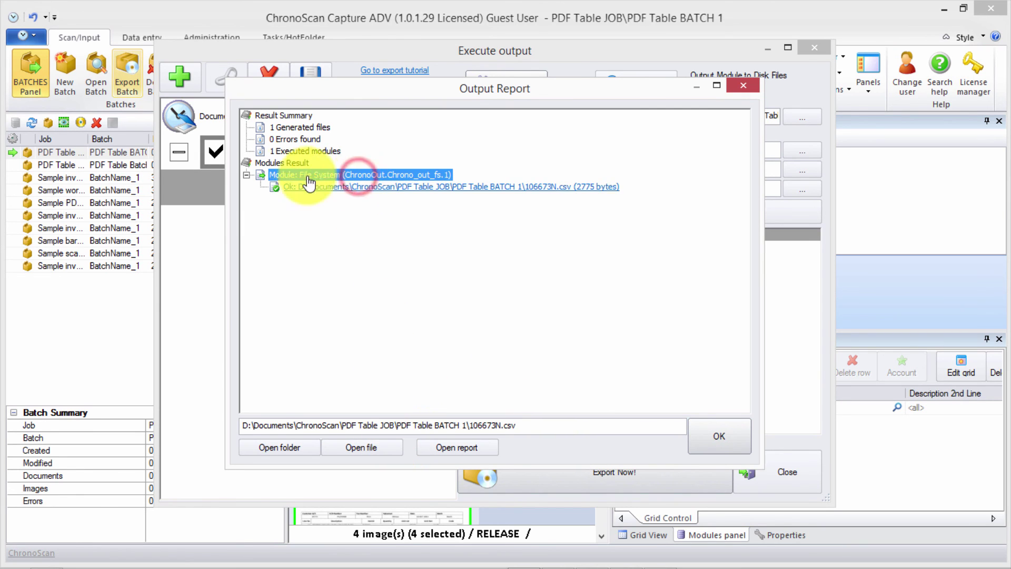
{"action": "left_click", "coordinate": [407, 189]}
{"action": "left_click", "coordinate": [356, 453]}
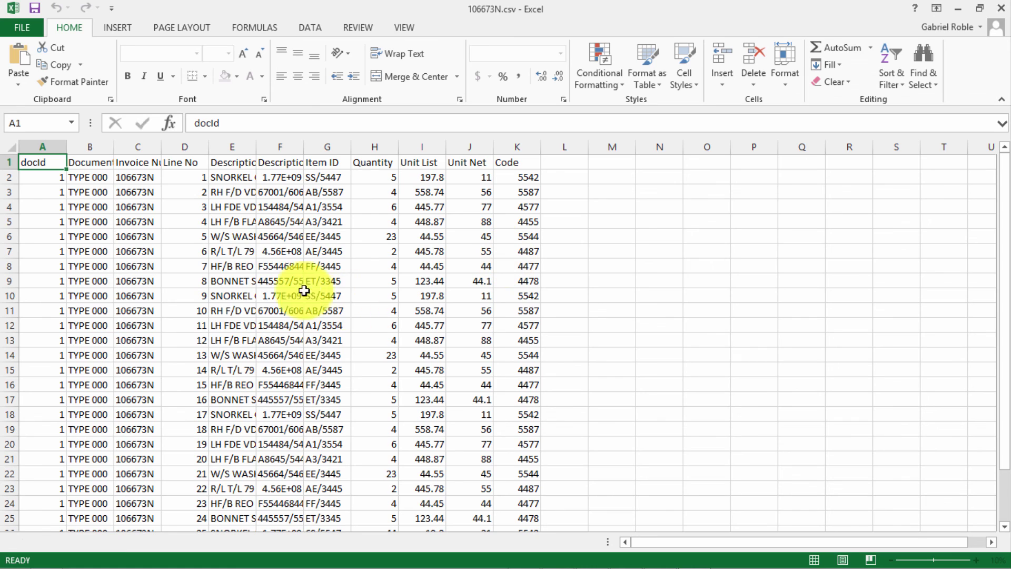
AutoFit columns D through K so Description and Description 2nd Line values show fully
{"action": "double_click", "coordinate": [256, 147]}
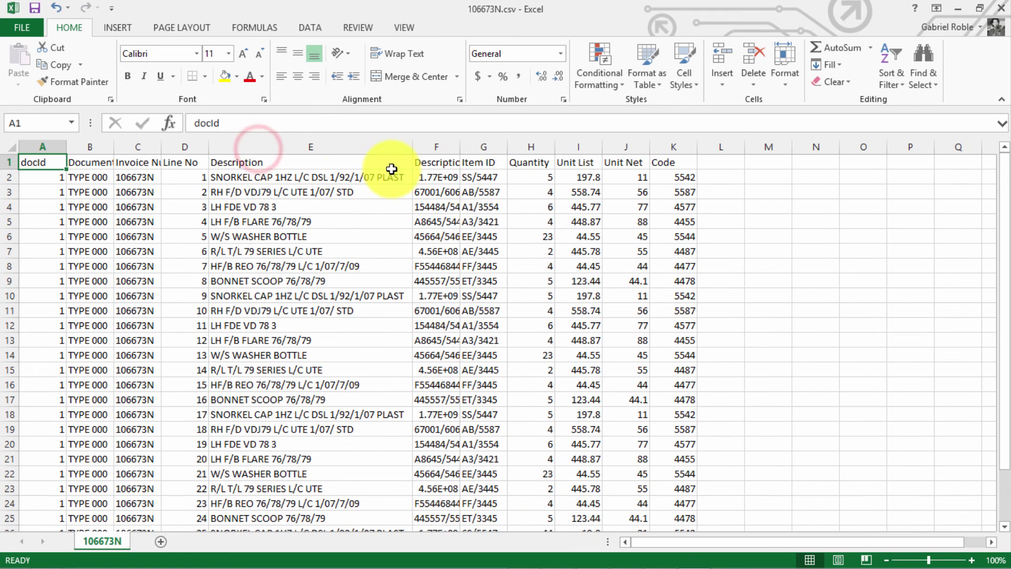
{"action": "double_click", "coordinate": [465, 149]}
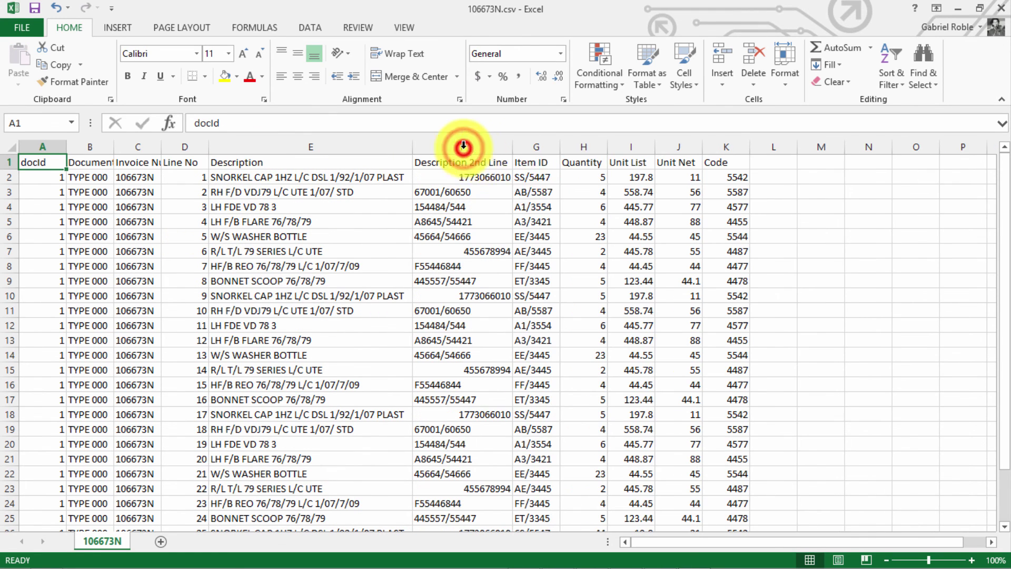
{"action": "double_click", "coordinate": [558, 147]}
{"action": "double_click", "coordinate": [601, 148]}
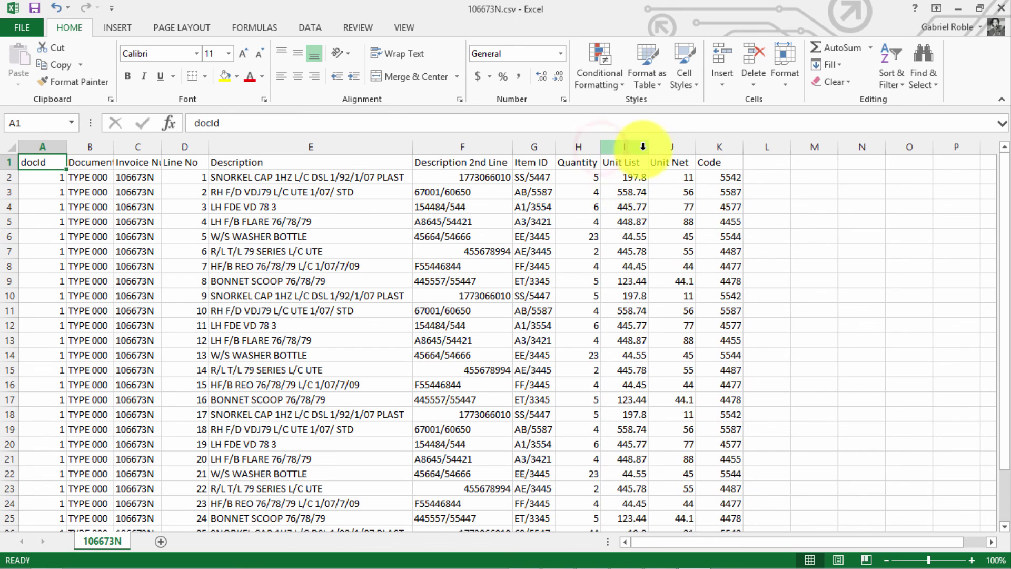
{"action": "double_click", "coordinate": [644, 149]}
{"action": "double_click", "coordinate": [691, 148]}
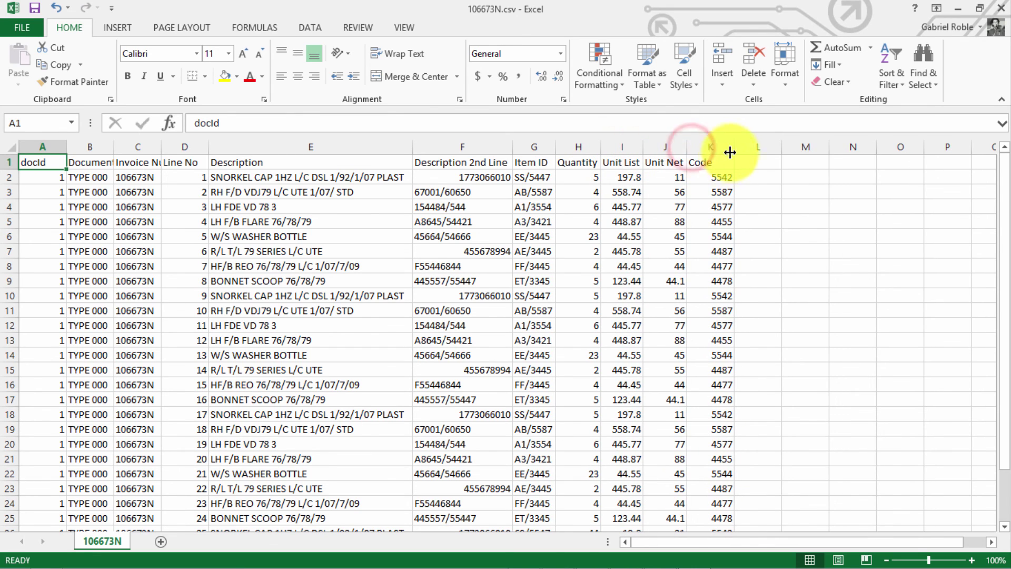
{"action": "double_click", "coordinate": [735, 149]}
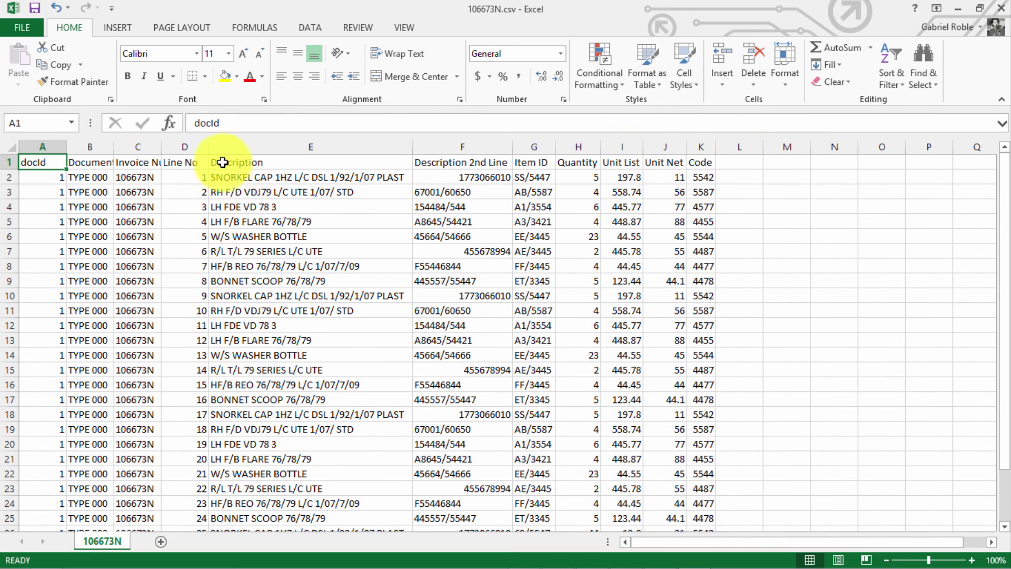
{"action": "double_click", "coordinate": [206, 150]}
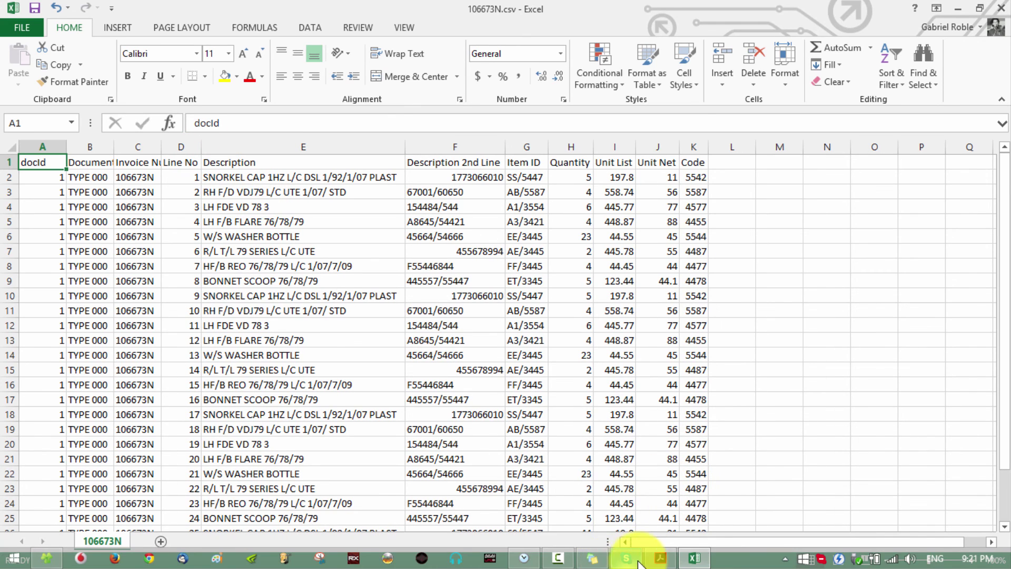